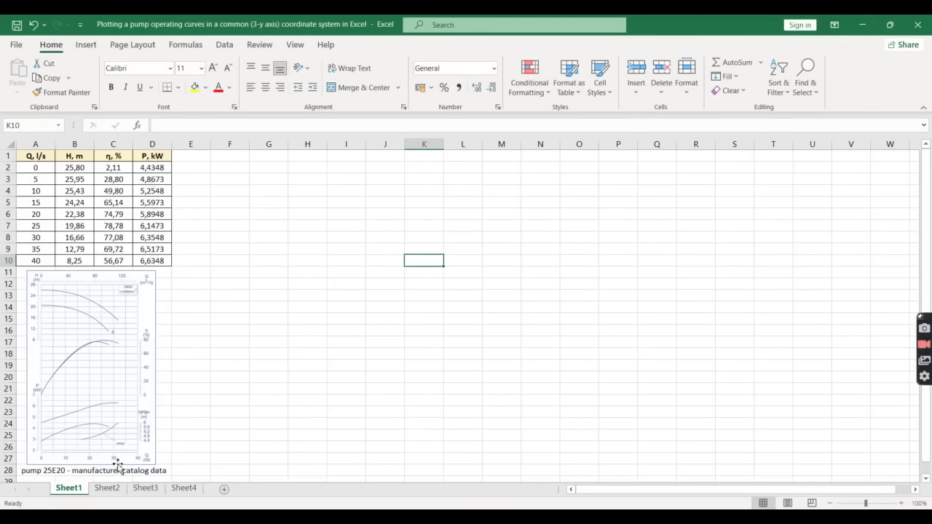
# Step: Fill cell A28, the 'pump 25E20 - manufacturer catalog data' caption, with yellow
pyautogui.click(24, 471)
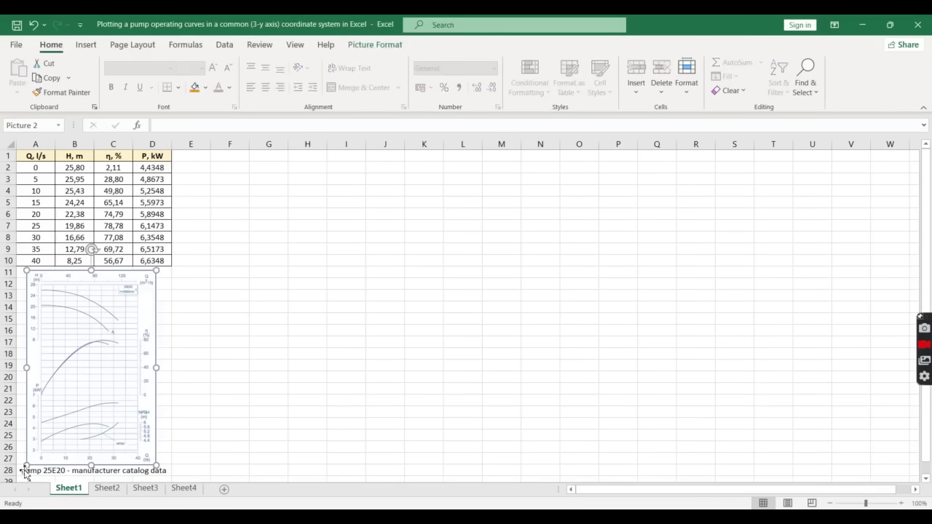
pyautogui.click(28, 472)
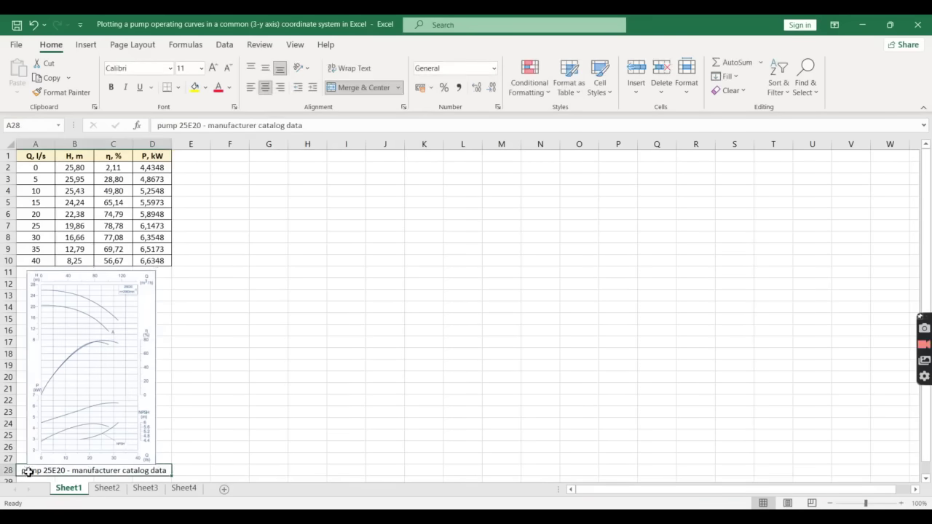
pyautogui.click(195, 88)
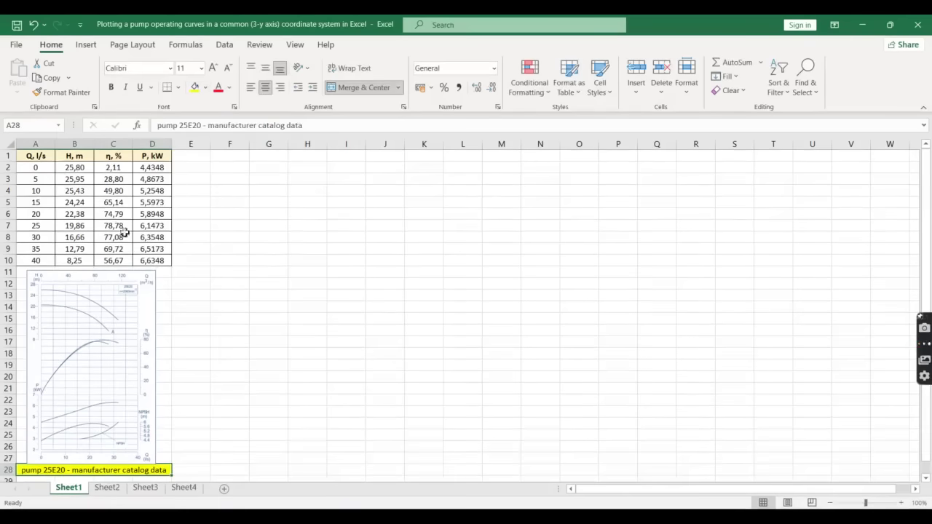
# Step: Insert a smooth-line scatter chart with markers from A2:D10 and place it beside the table
pyautogui.moveTo(27, 167)
pyautogui.mouseDown()
pyautogui.moveTo(151, 249)
pyautogui.moveTo(152, 260)
pyautogui.mouseUp()
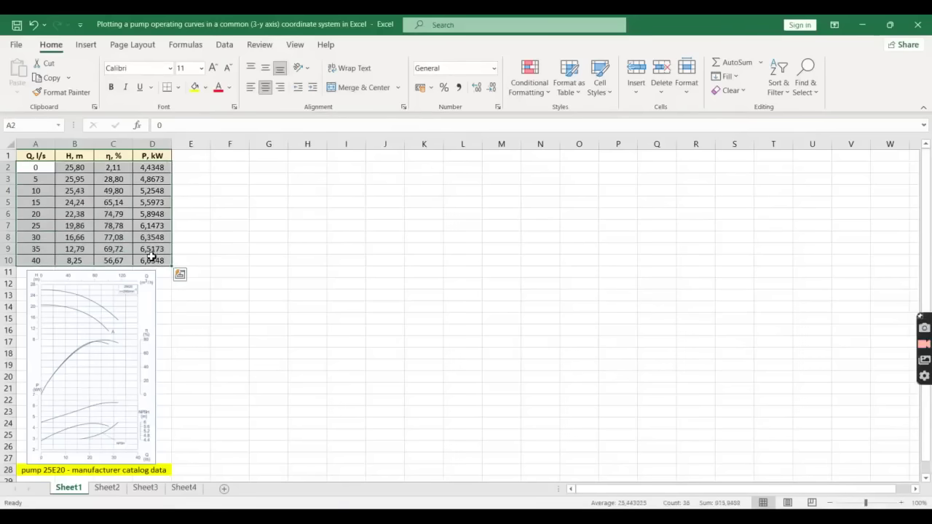
pyautogui.click(86, 46)
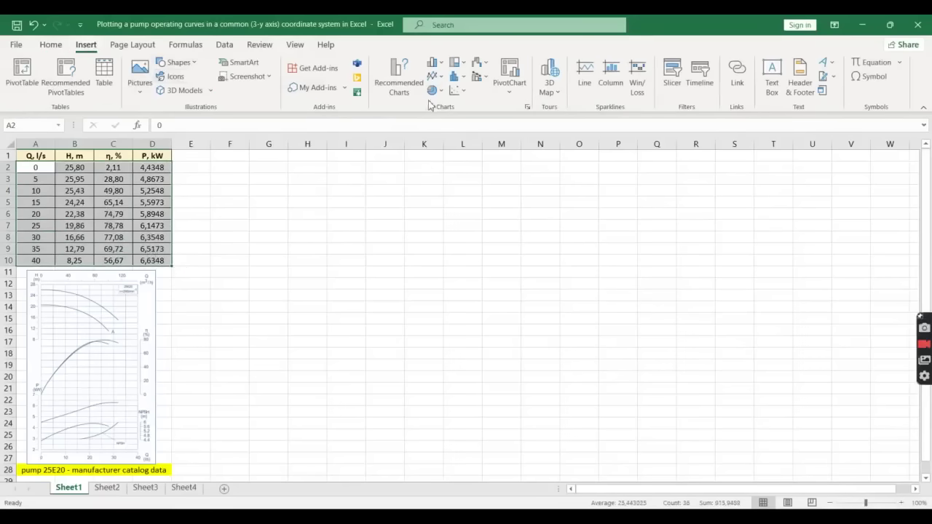
pyautogui.click(456, 93)
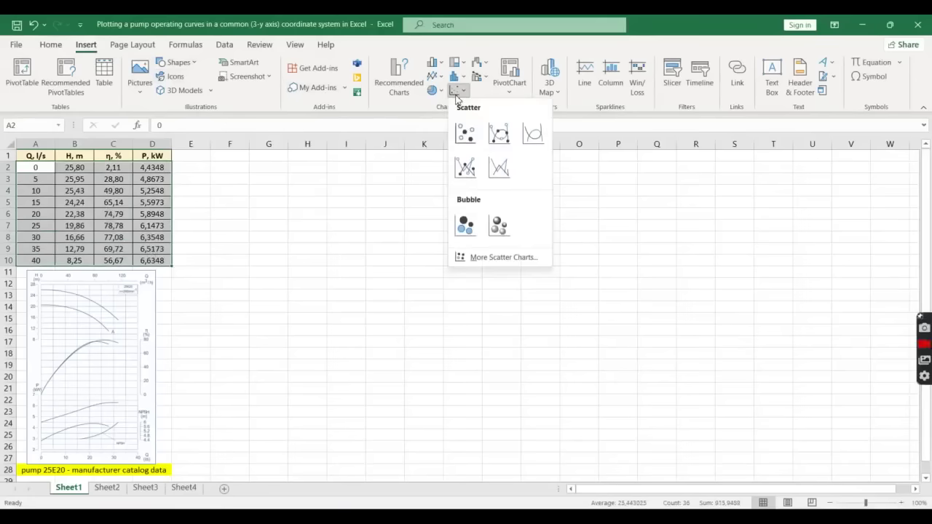
pyautogui.click(500, 135)
pyautogui.moveTo(537, 242); pyautogui.dragTo(400, 175)
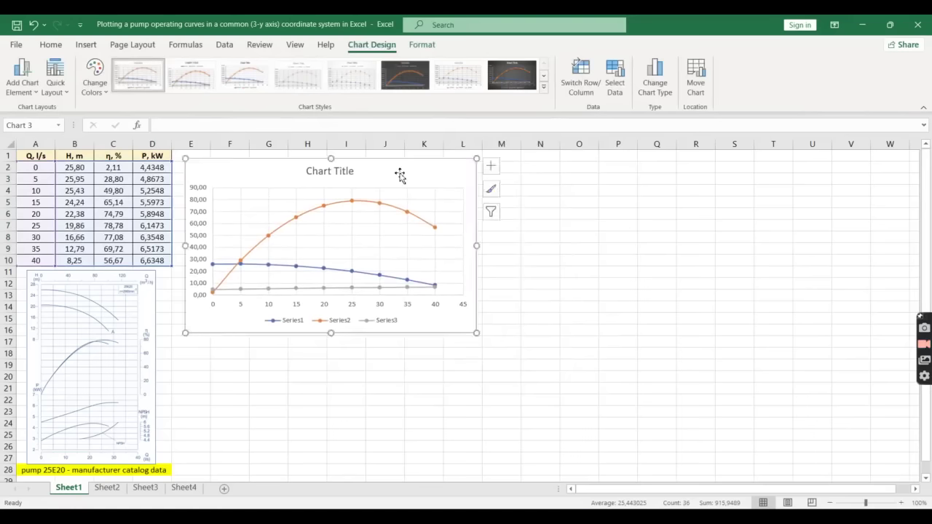
# Step: Move the Series2 efficiency curve (η %) onto a secondary vertical axis scaled 0–90
pyautogui.moveTo(351, 201)
pyautogui.doubleClick(343, 207)
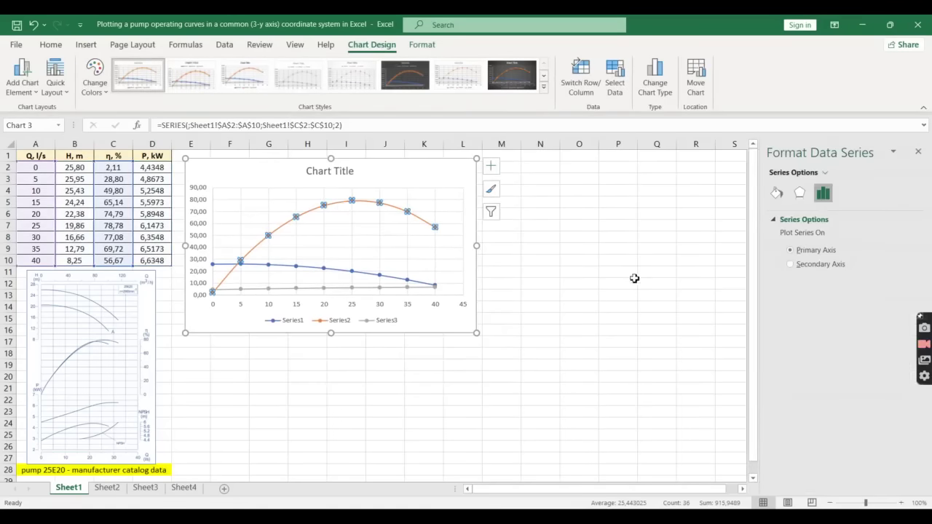
pyautogui.click(792, 264)
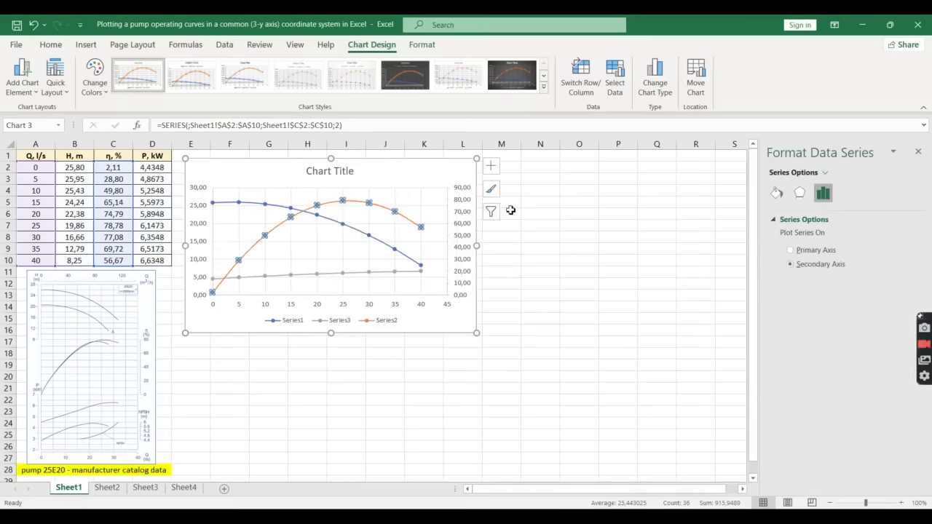
pyautogui.click(396, 178)
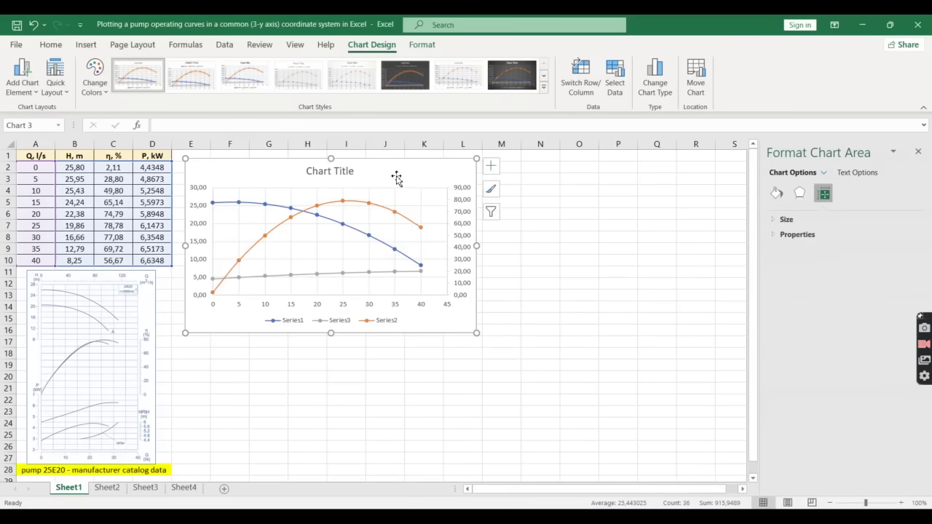
# Step: Duplicate the chart and line both charts up side by side below the table, beside the picture
pyautogui.hotkey('ctrl', 'c')
pyautogui.hotkey('ctrl', 'v')
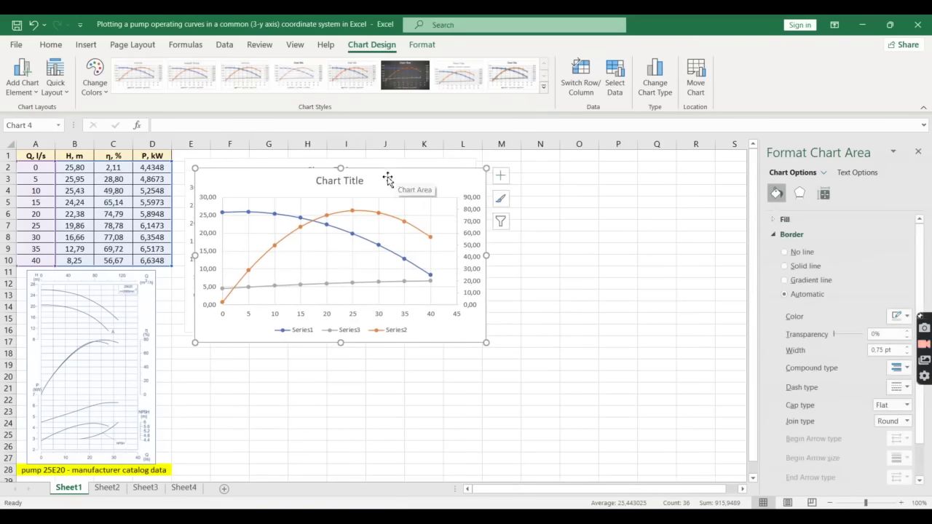
pyautogui.moveTo(380, 182); pyautogui.dragTo(668, 172)
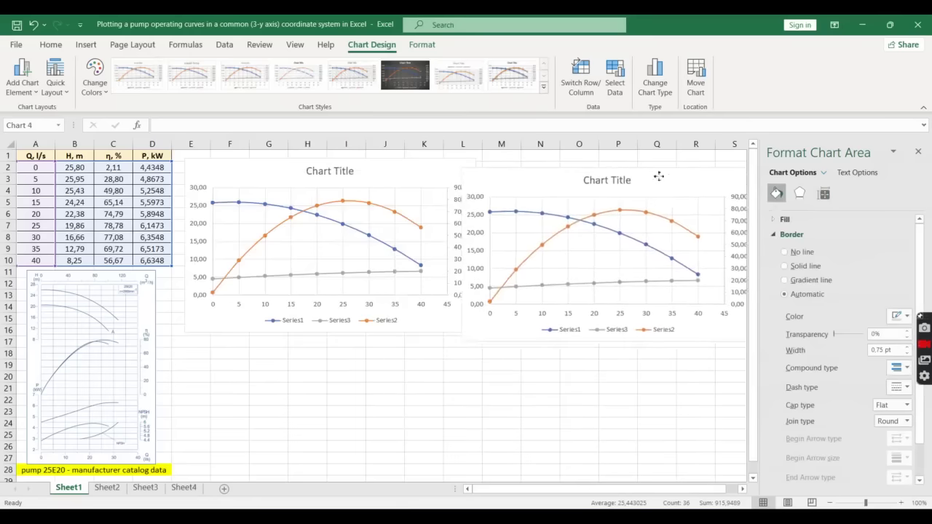
pyautogui.moveTo(668, 172); pyautogui.dragTo(664, 172)
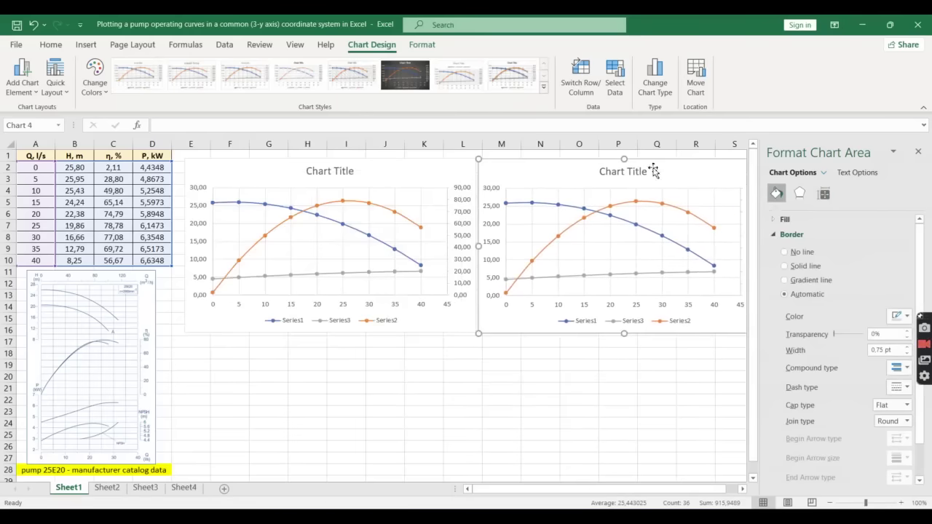
pyautogui.moveTo(442, 169); pyautogui.dragTo(419, 284)
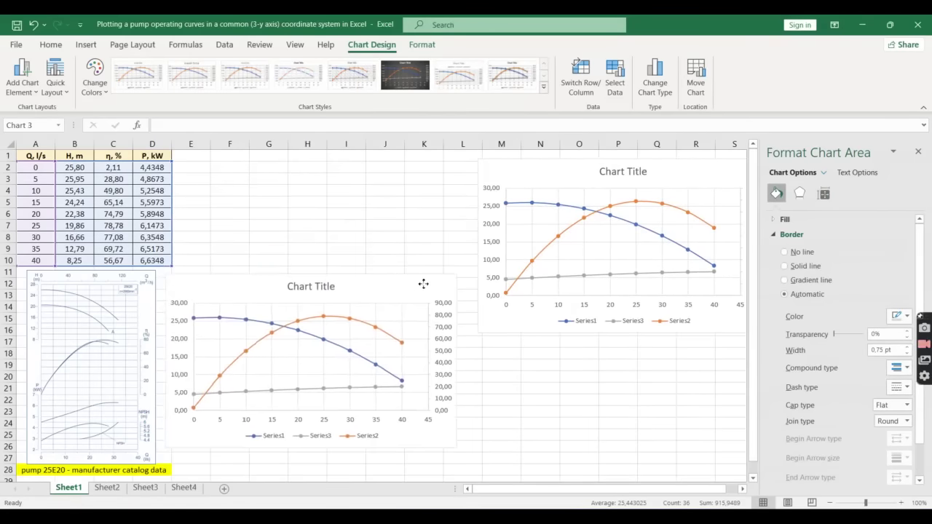
pyautogui.moveTo(572, 173); pyautogui.dragTo(549, 288)
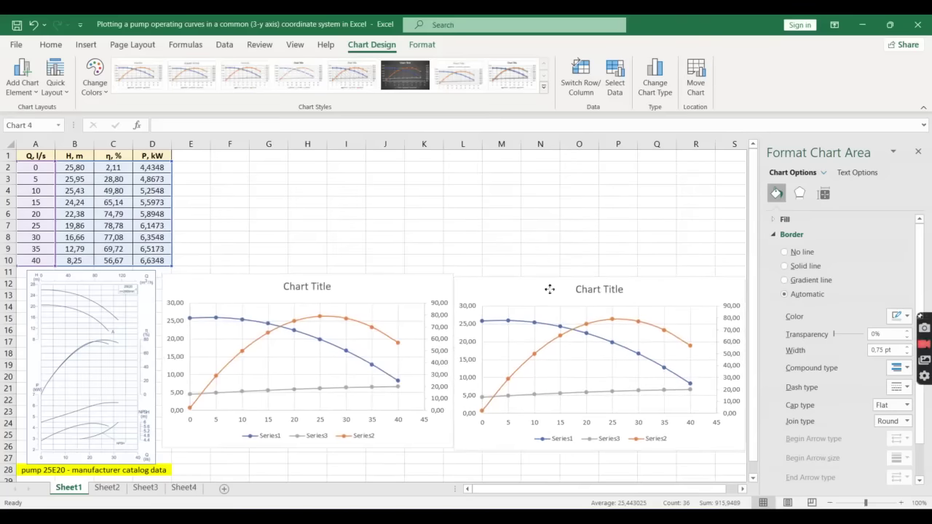
pyautogui.moveTo(549, 288); pyautogui.dragTo(549, 286)
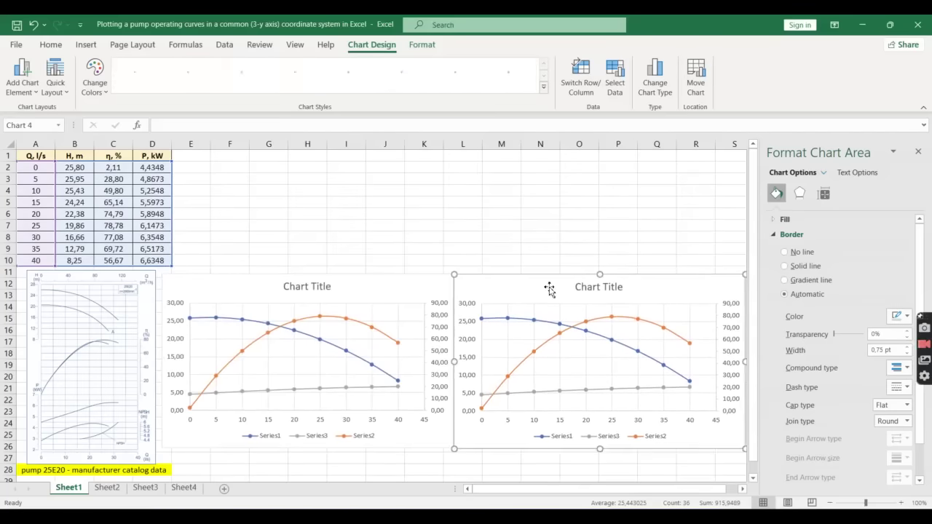
# Step: Delete Series1 and Series2 from the right chart, leaving only the power curve
pyautogui.click(542, 326)
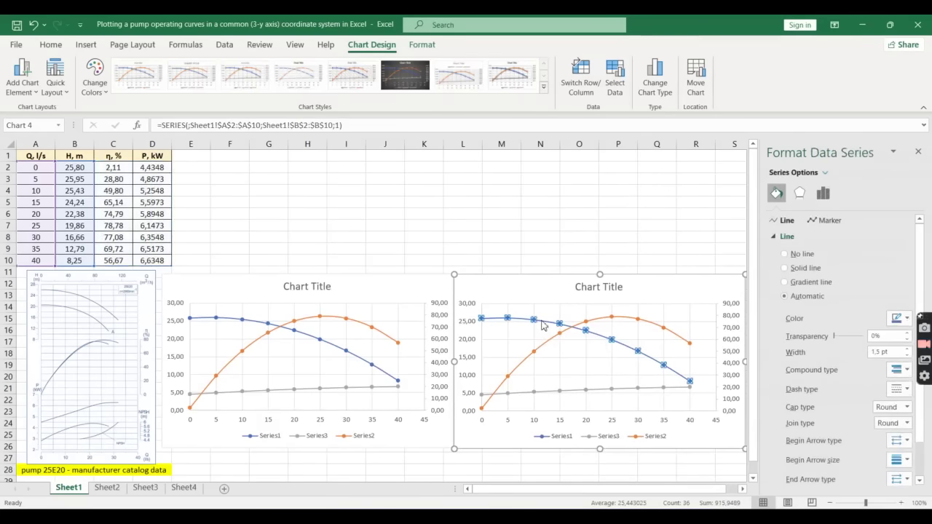
pyautogui.press('Delete')
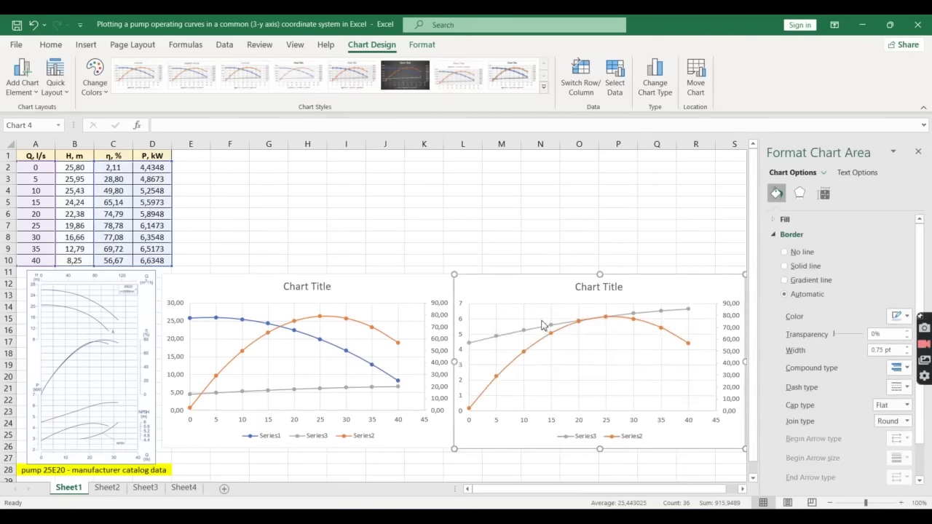
pyautogui.click(555, 334)
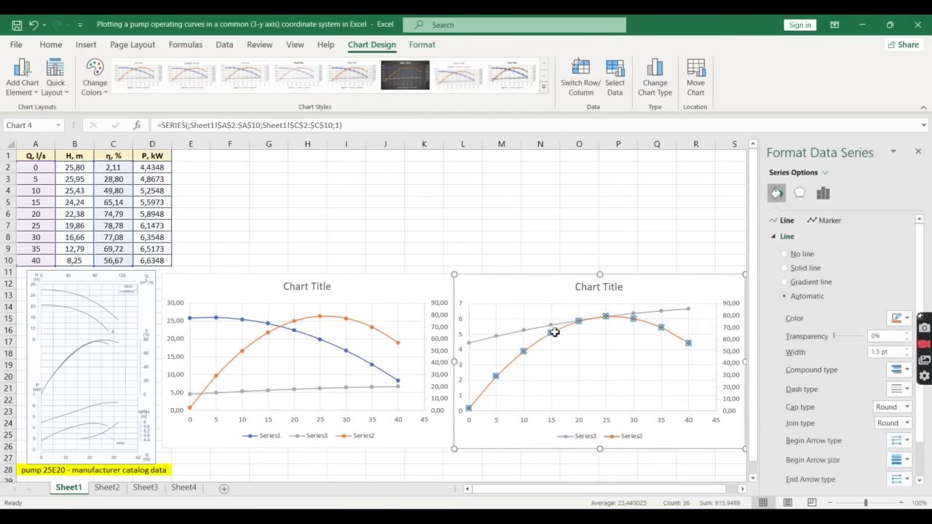
pyautogui.press('Delete')
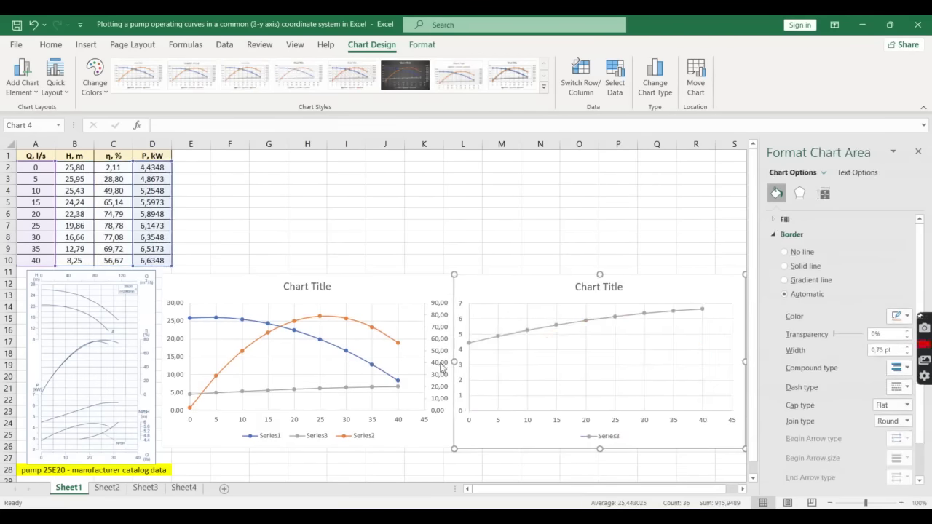
# Step: Delete the grey Series3 power curve from the left chart
pyautogui.click(333, 391)
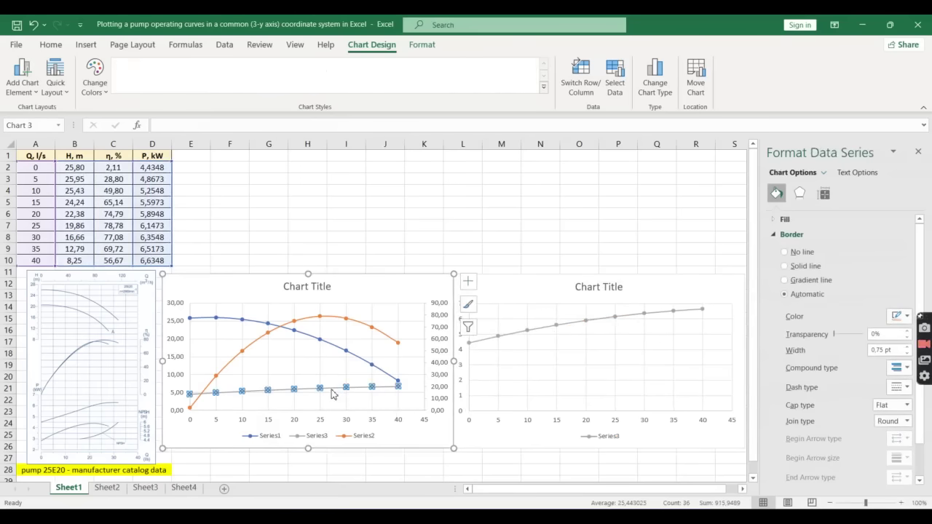
pyautogui.press('Delete')
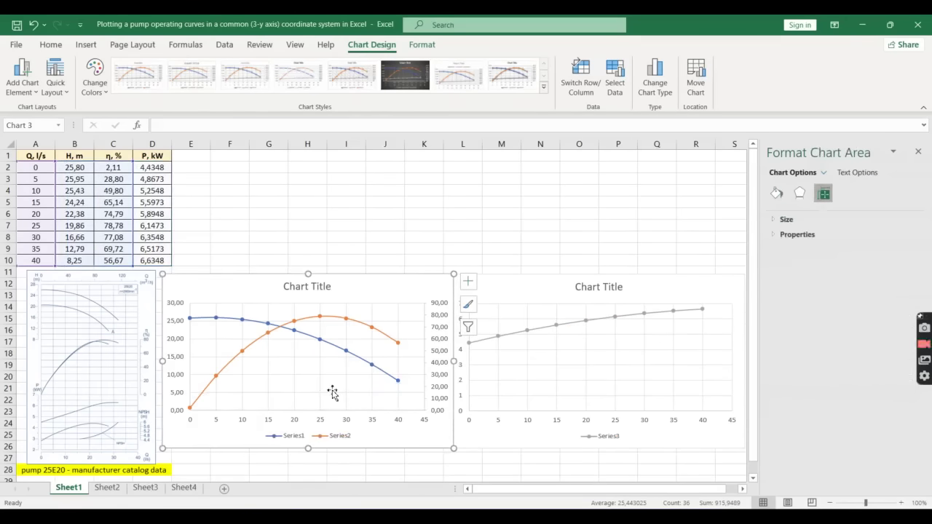
pyautogui.click(551, 296)
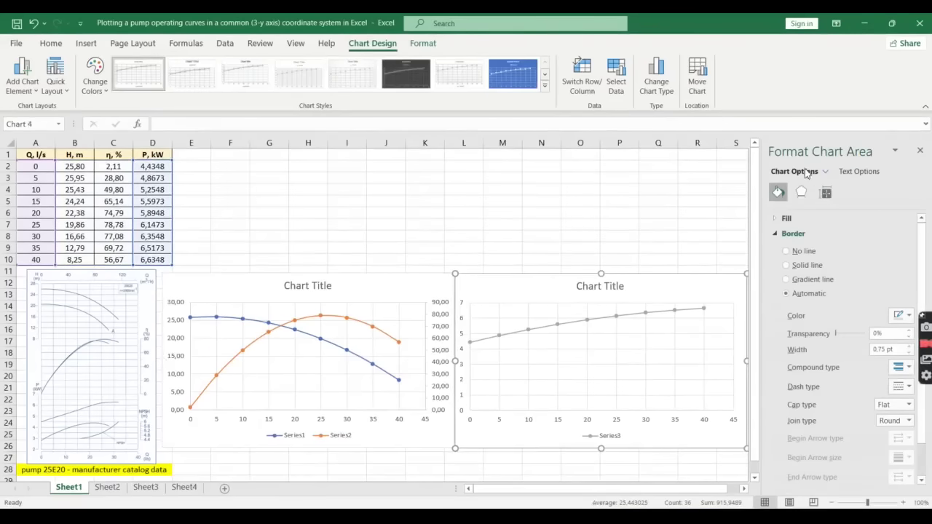
# Step: Give the Series3 power chart a no-fill background and position it beside the first chart
pyautogui.click(793, 220)
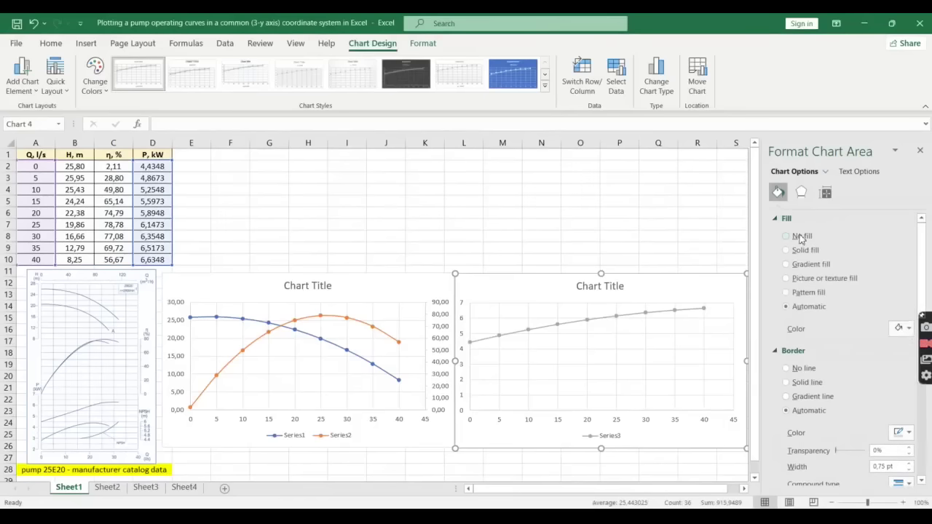
pyautogui.click(801, 237)
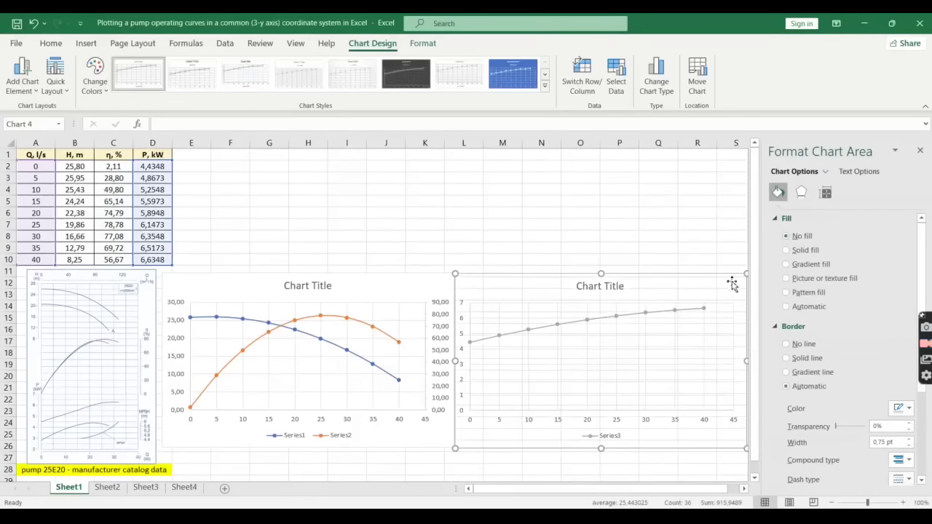
pyautogui.moveTo(699, 284); pyautogui.dragTo(396, 277)
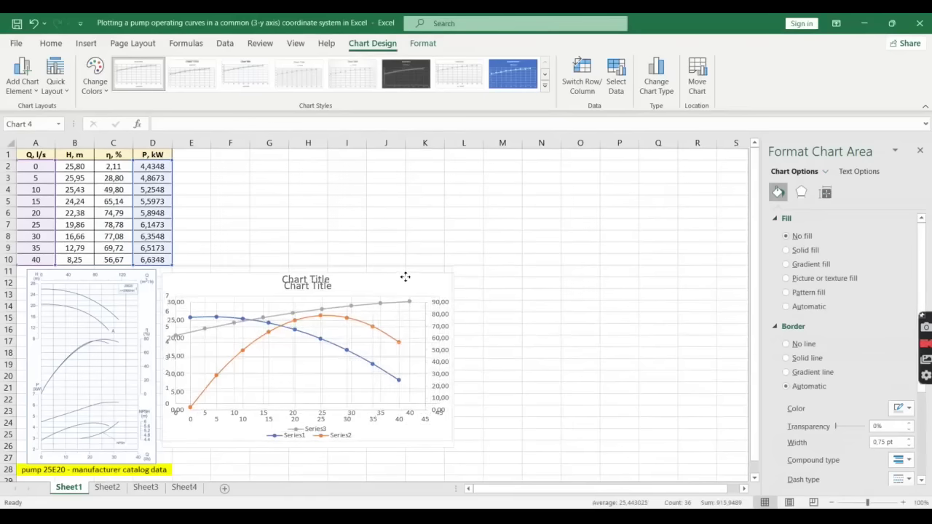
pyautogui.moveTo(396, 278); pyautogui.dragTo(420, 280)
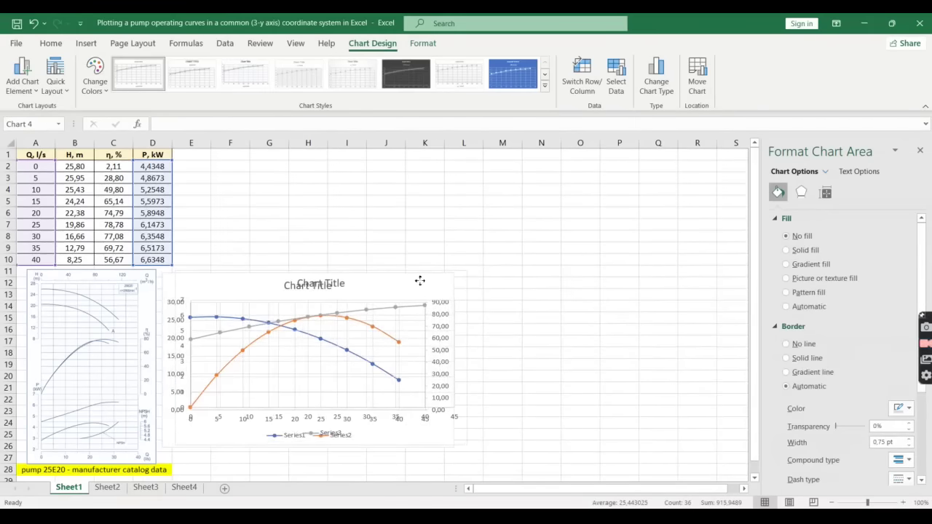
pyautogui.moveTo(420, 281); pyautogui.dragTo(408, 284)
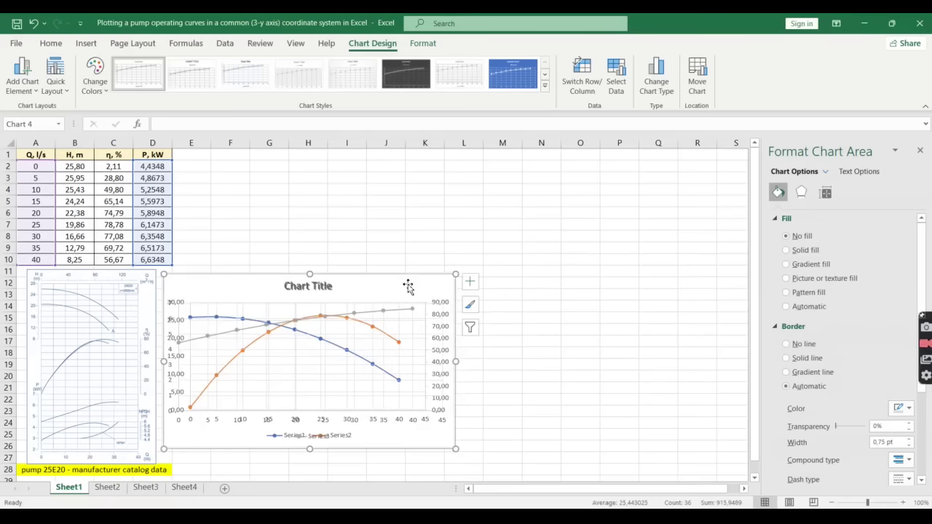
pyautogui.moveTo(245, 283); pyautogui.dragTo(541, 286)
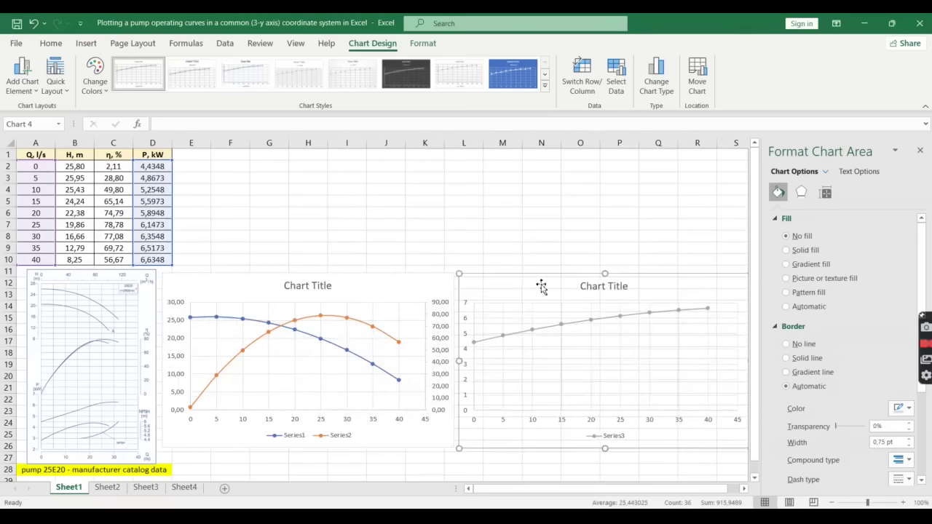
pyautogui.click(471, 238)
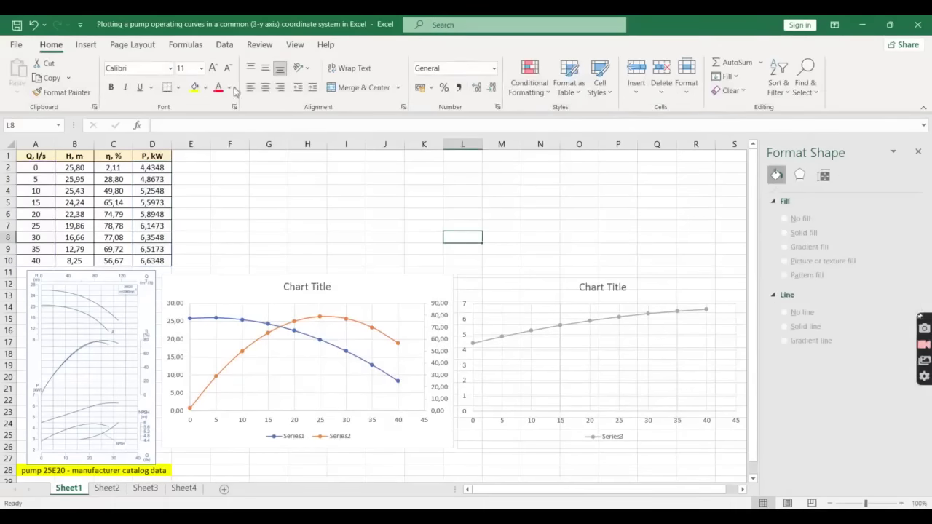
# Step: Set the chart area border to No line on both the power chart and the head/efficiency chart
pyautogui.click(295, 46)
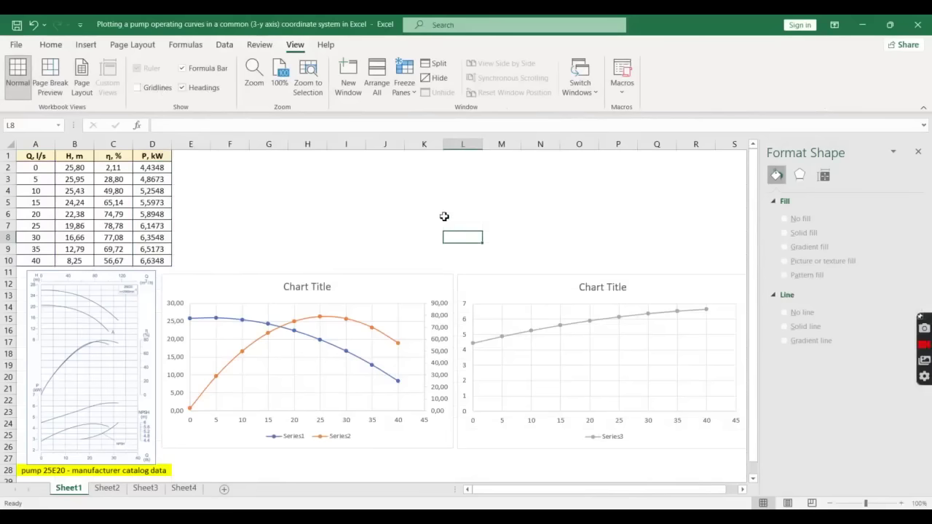
pyautogui.click(527, 280)
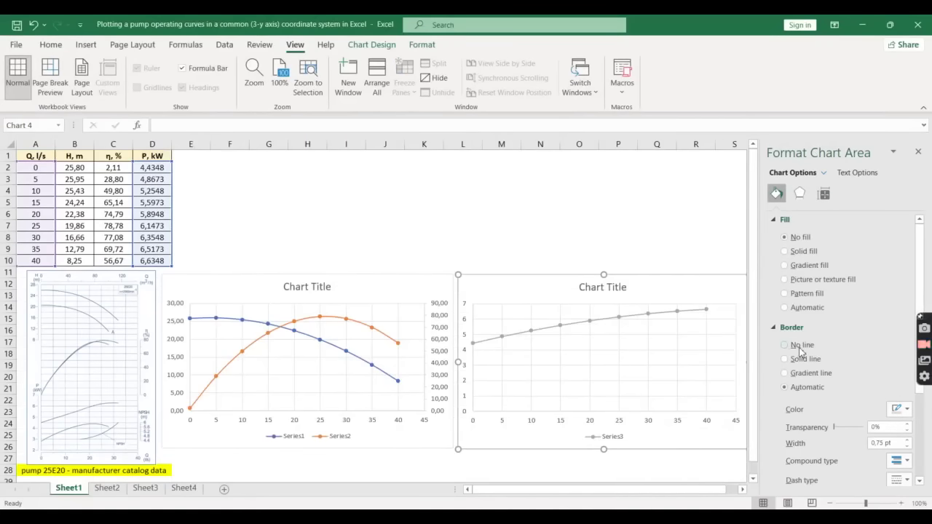
pyautogui.click(800, 347)
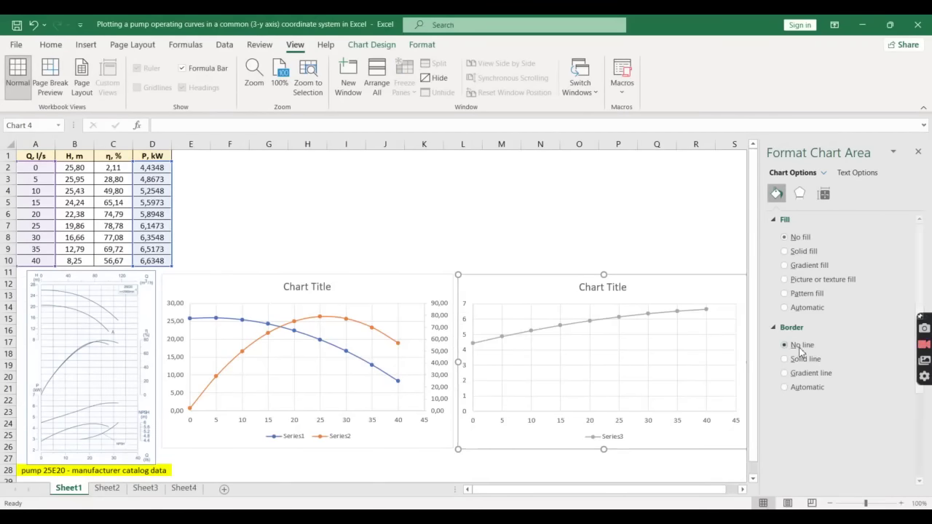
pyautogui.click(425, 292)
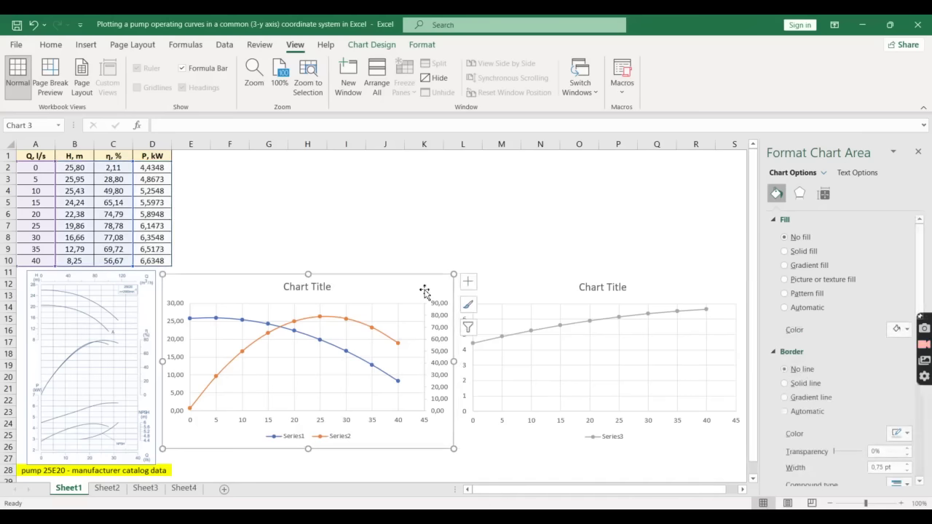
pyautogui.click(809, 373)
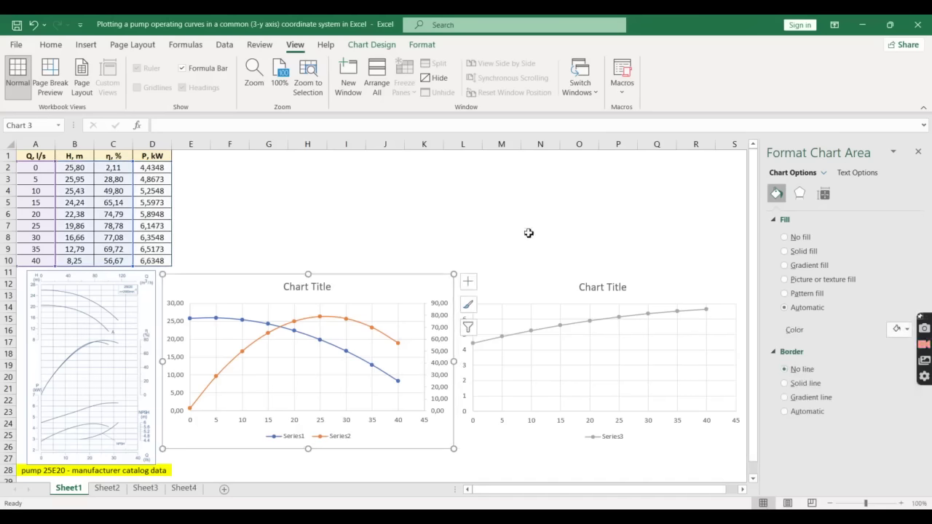
pyautogui.click(587, 224)
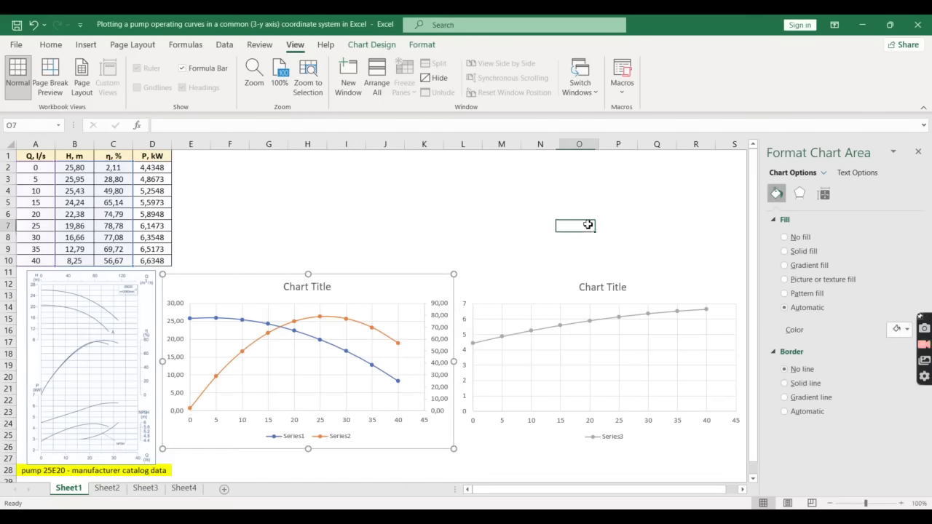
# Step: Remove the power chart's vertical gridlines and set its title text fill to No fill
pyautogui.click(502, 314)
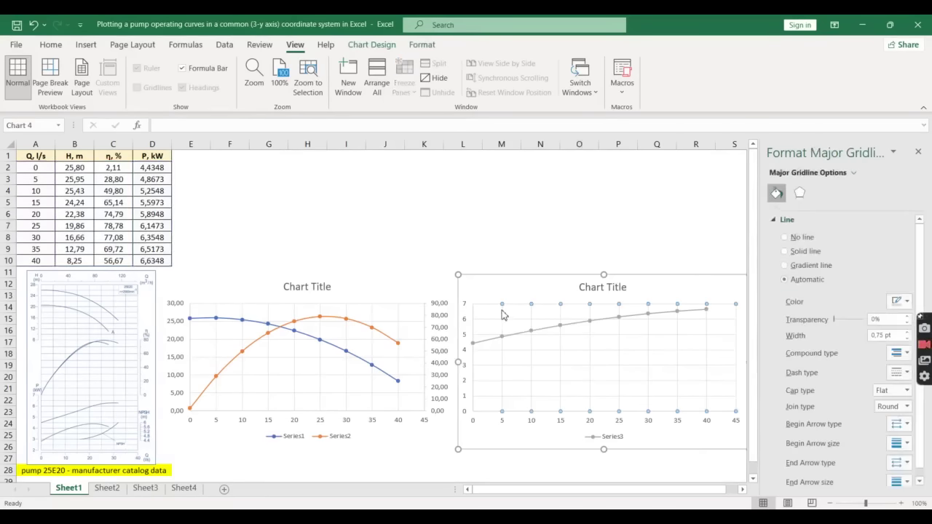
pyautogui.press('Escape')
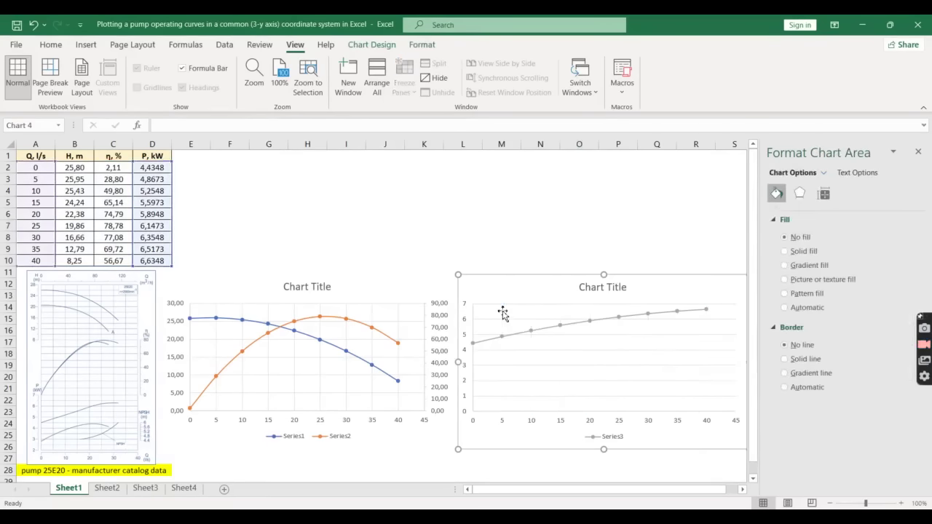
pyautogui.click(605, 288)
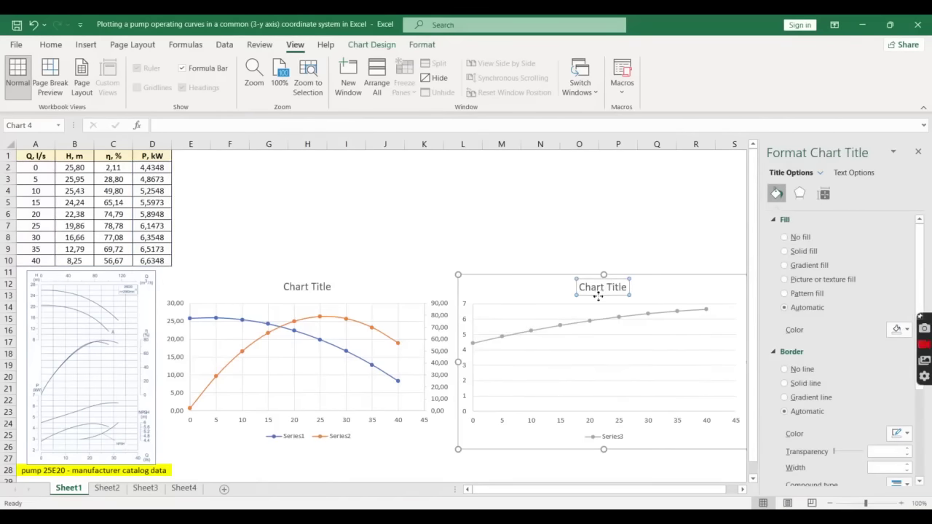
pyautogui.press('Delete')
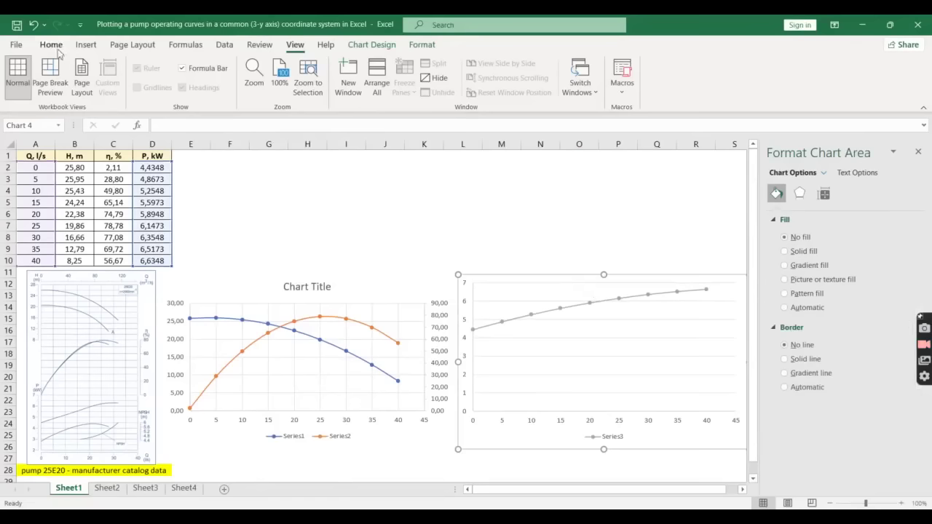
pyautogui.click(35, 26)
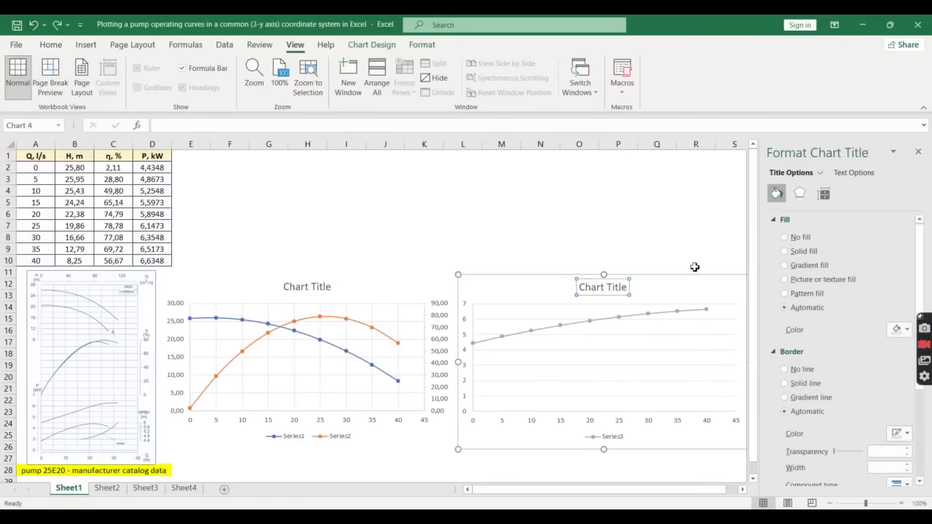
pyautogui.click(855, 174)
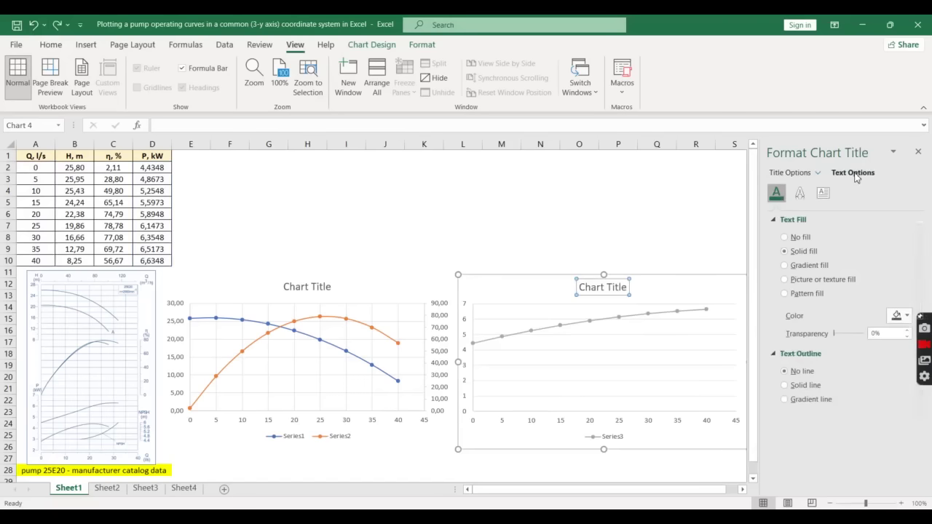
pyautogui.click(801, 239)
pyautogui.click(605, 258)
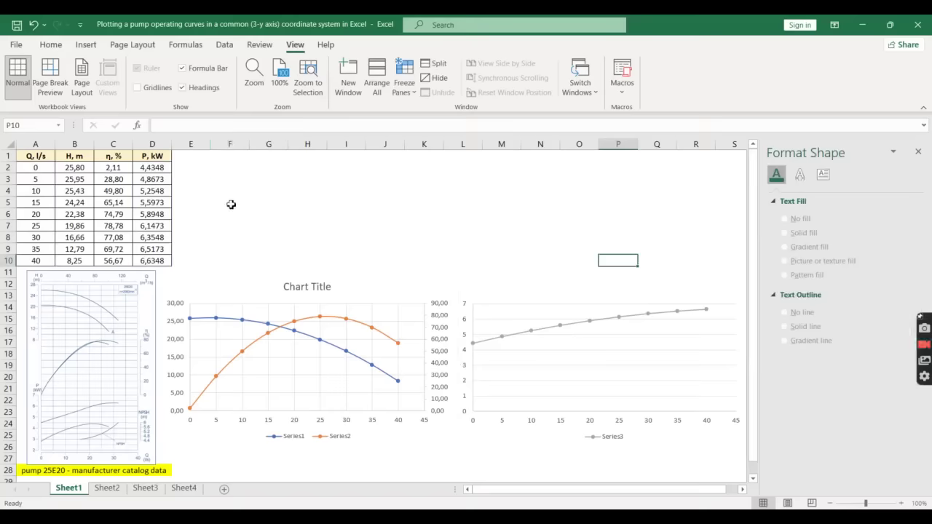
# Step: Turn on Axis Titles for the head and efficiency chart
pyautogui.click(409, 295)
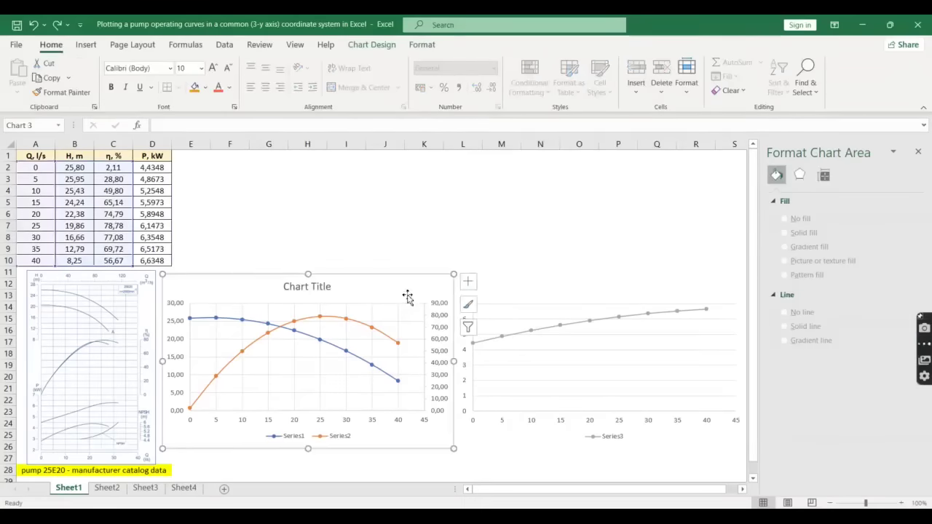
pyautogui.click(467, 281)
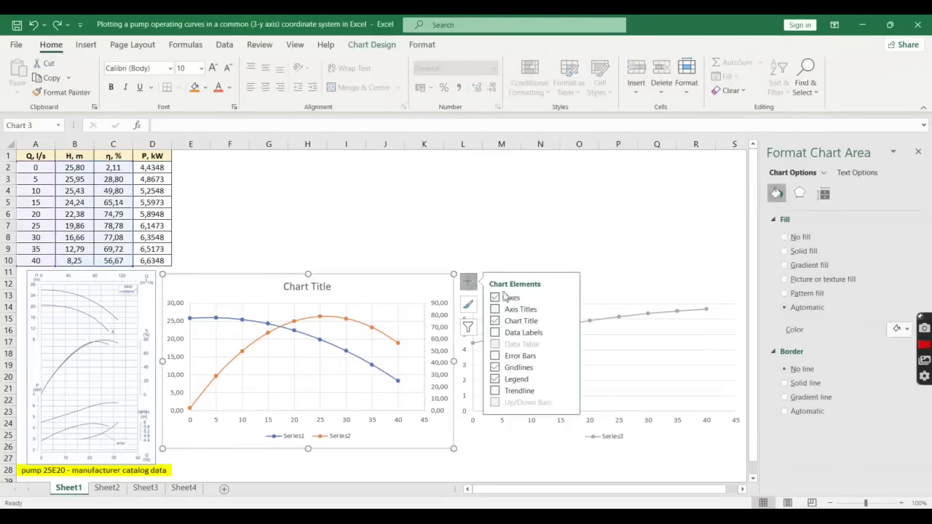
pyautogui.click(517, 310)
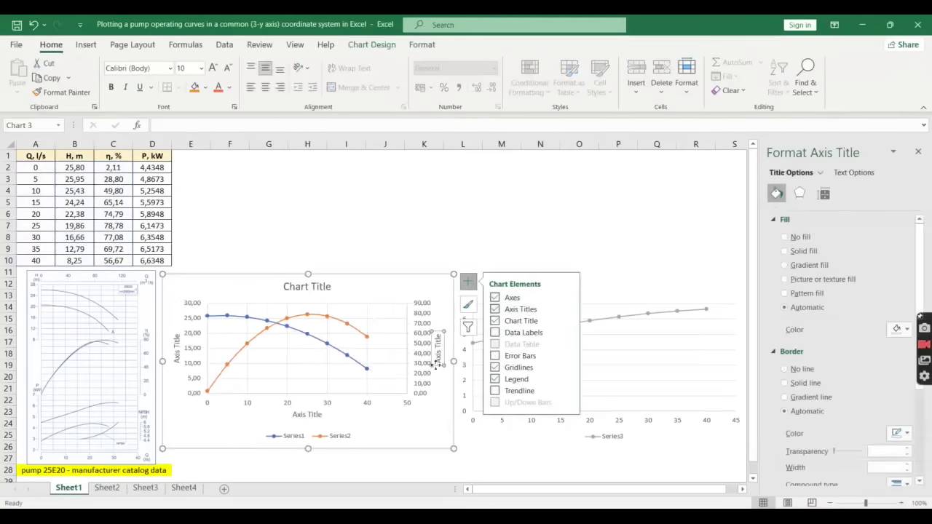
# Step: Link the secondary axis title to cell C1 so it reads η, %, bold and 10.5 pt
pyautogui.click(439, 353)
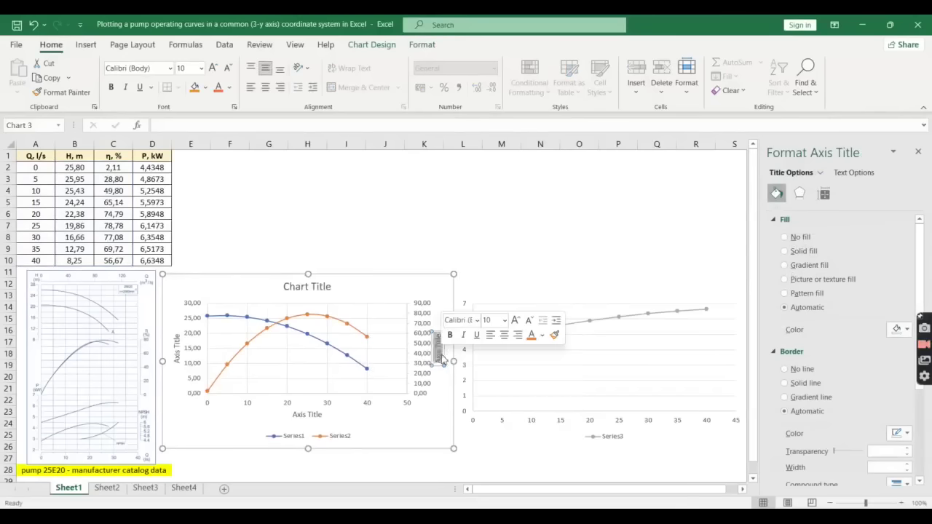
pyautogui.write('=')
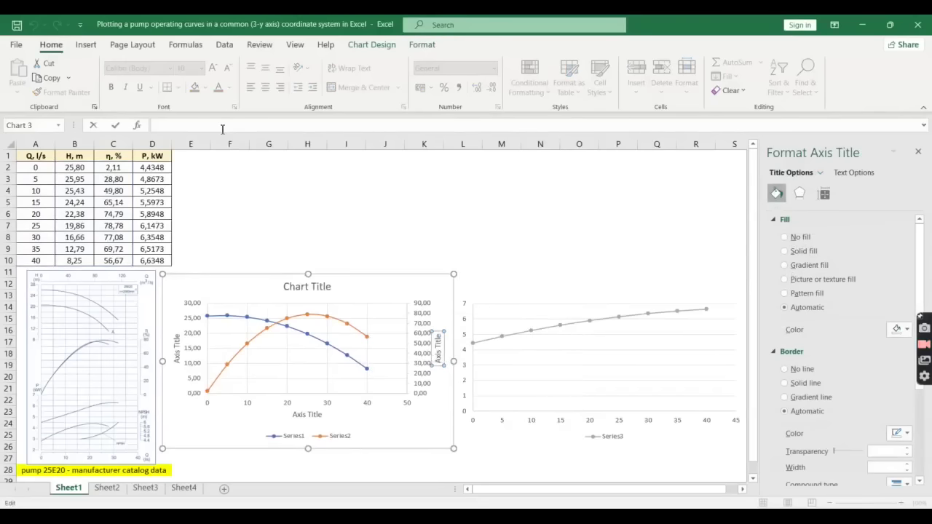
pyautogui.click(114, 156)
pyautogui.press('Return')
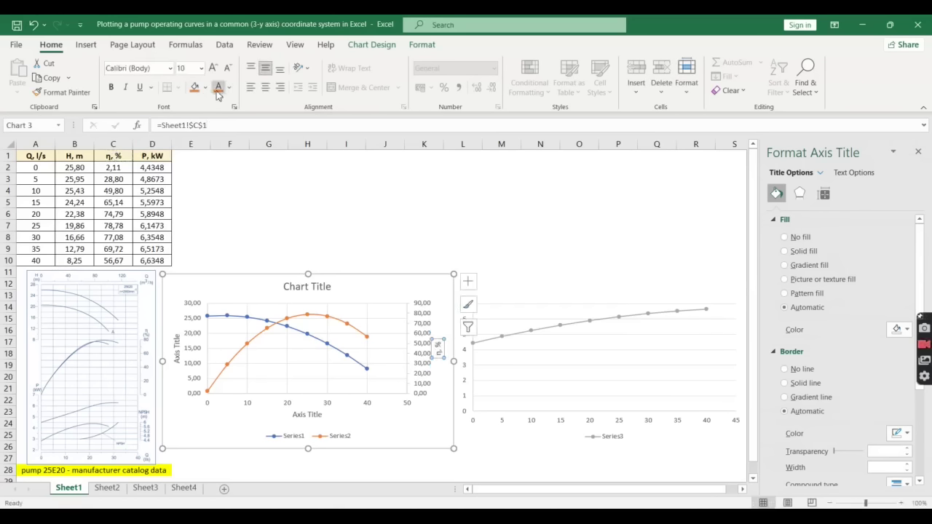
pyautogui.click(112, 87)
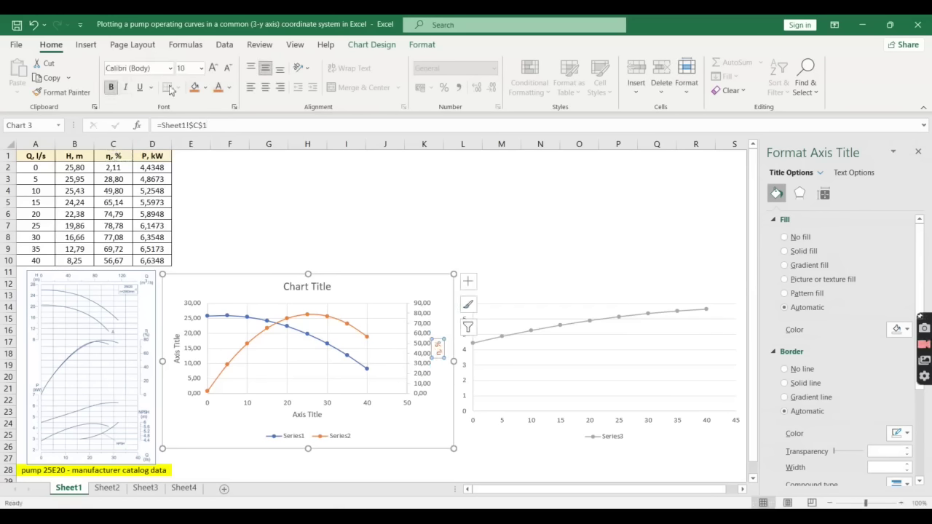
pyautogui.click(213, 68)
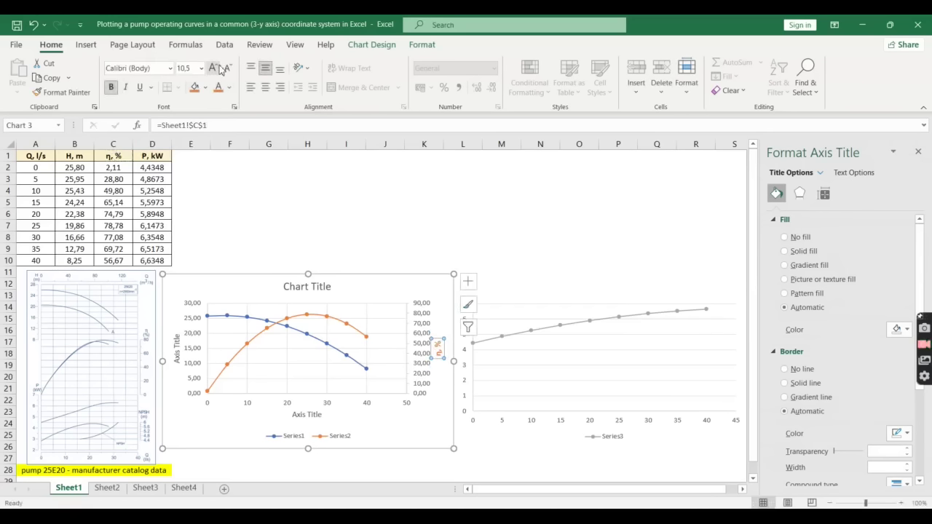
# Step: Make the secondary axis labels bold and larger, with no fill behind them
pyautogui.click(424, 329)
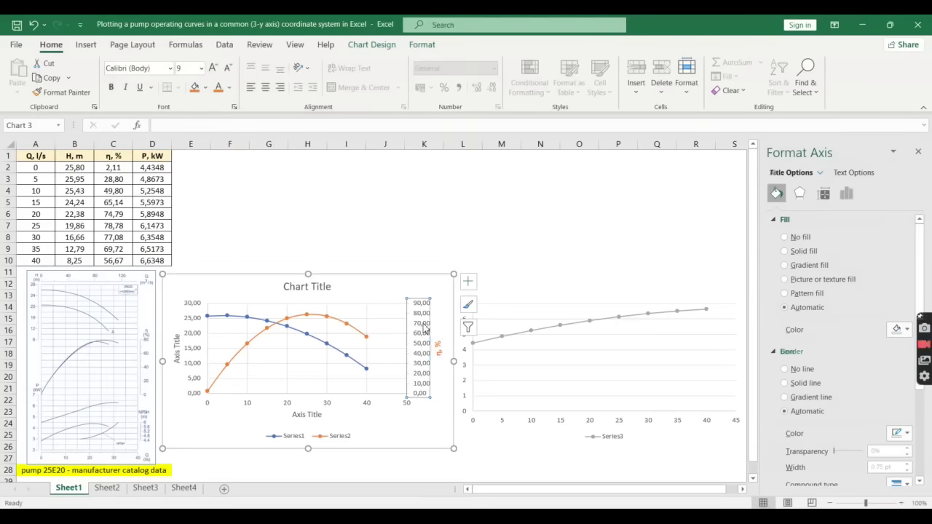
pyautogui.click(111, 88)
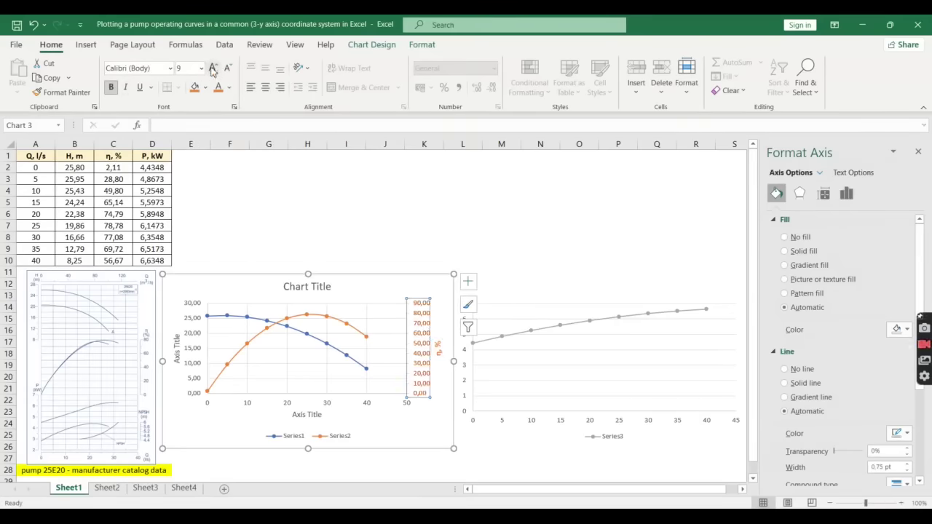
pyautogui.click(213, 68)
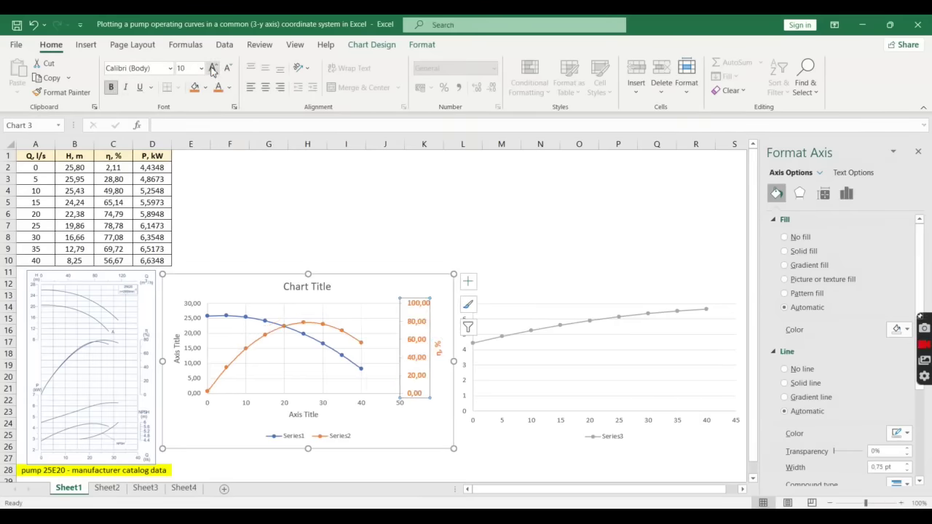
pyautogui.click(795, 252)
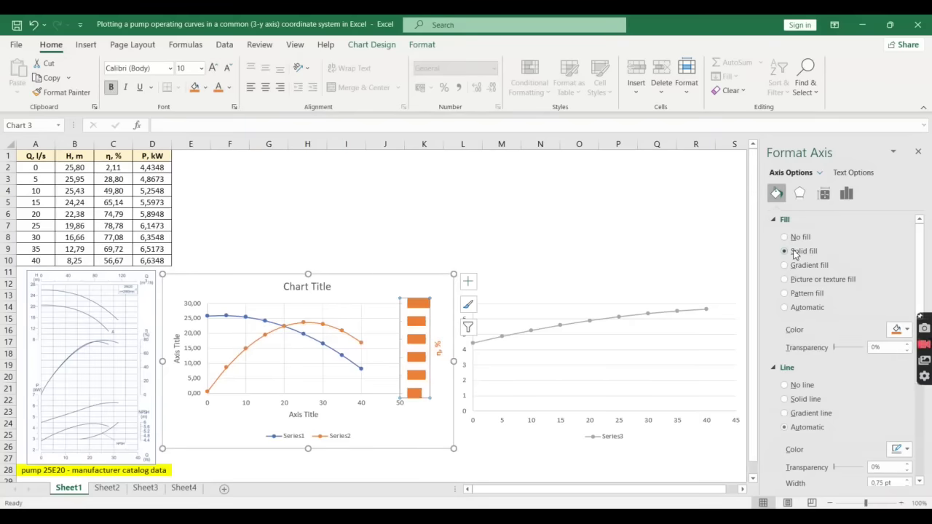
pyautogui.click(794, 238)
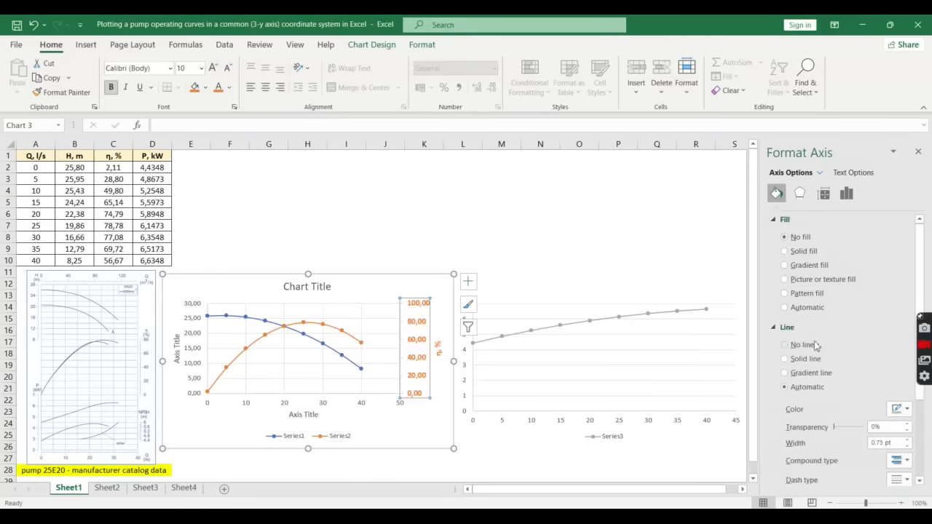
# Step: Give the secondary axis line an orange colour and a 1,75 pt width
pyautogui.click(907, 409)
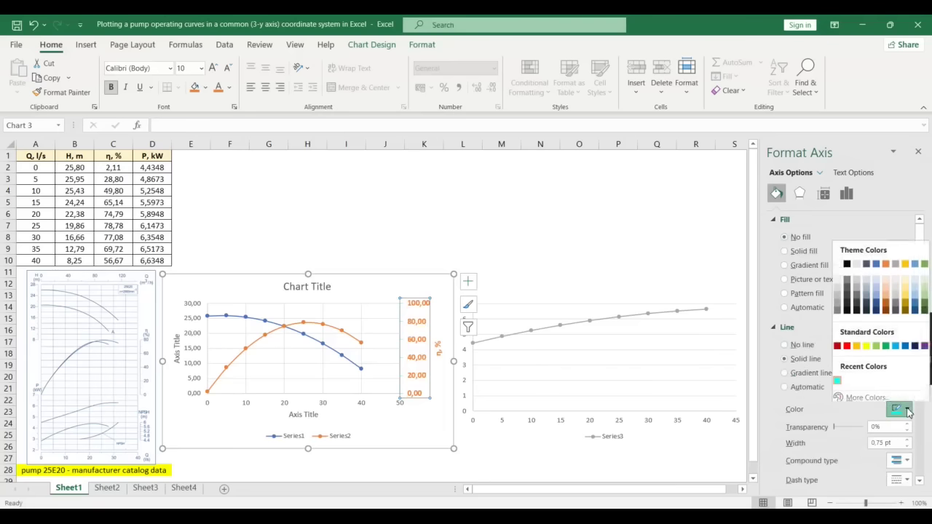
pyautogui.click(887, 266)
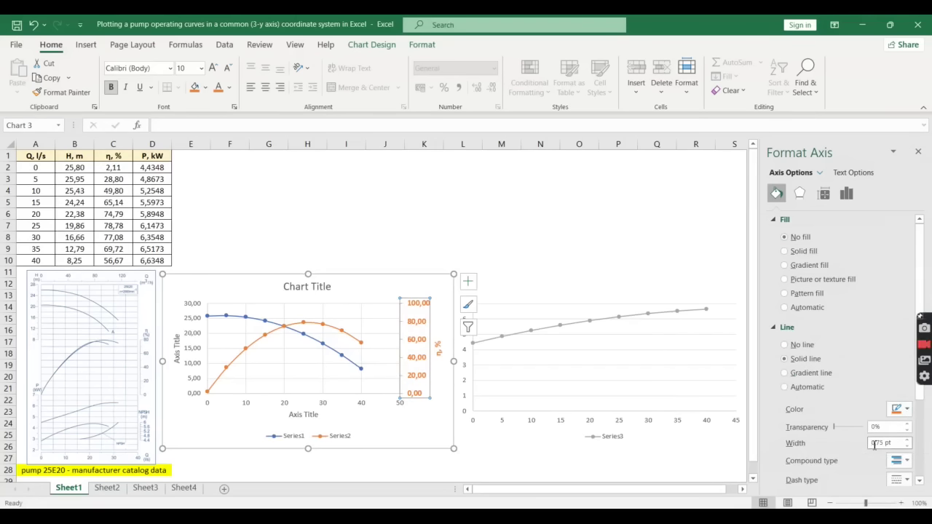
pyautogui.write('1')
pyautogui.click(178, 355)
# Step: Link the left axis title to cell B1 (H, m), colour it blue and enlarge it
pyautogui.tripleClick(177, 355)
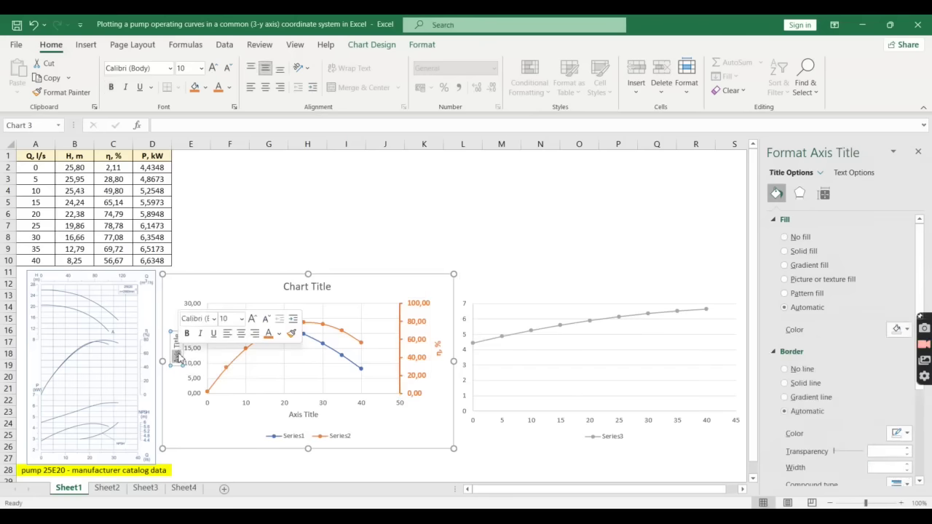
pyautogui.click(187, 128)
pyautogui.write('=')
pyautogui.click(74, 158)
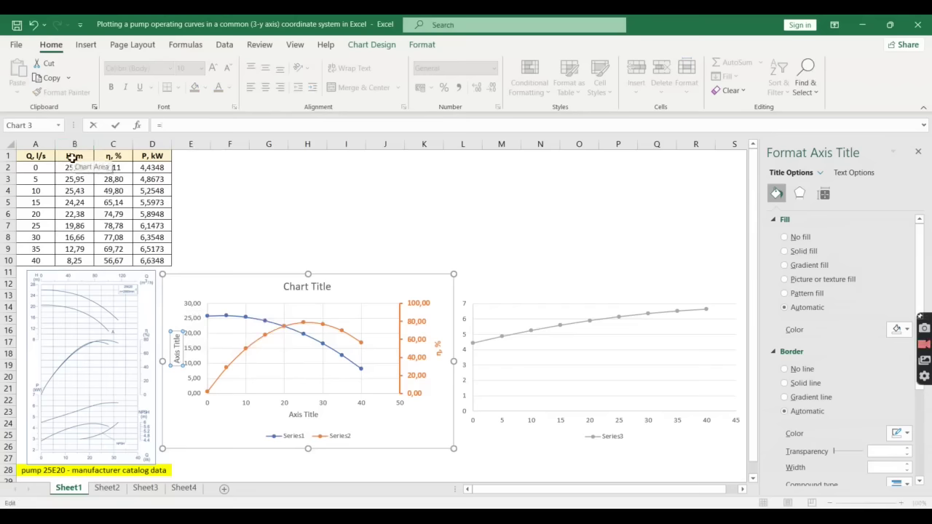
pyautogui.press('Return')
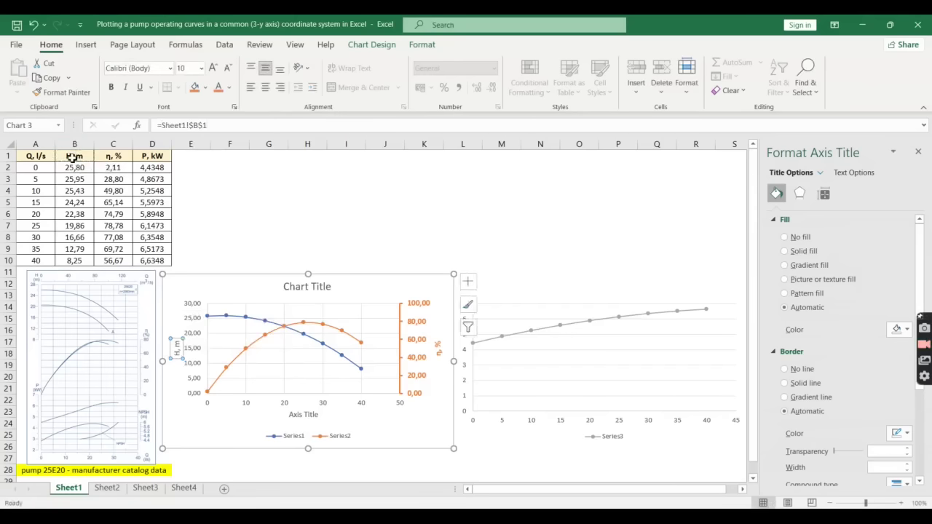
pyautogui.click(230, 88)
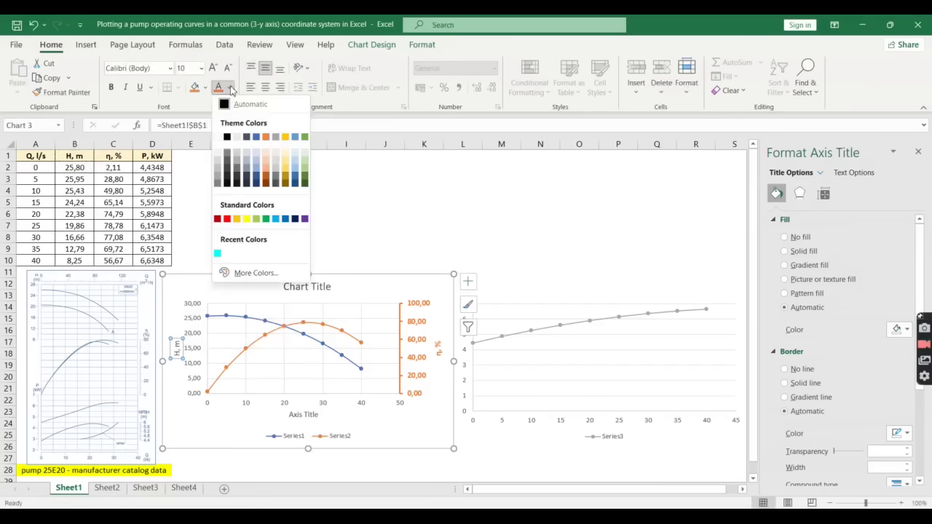
pyautogui.click(259, 139)
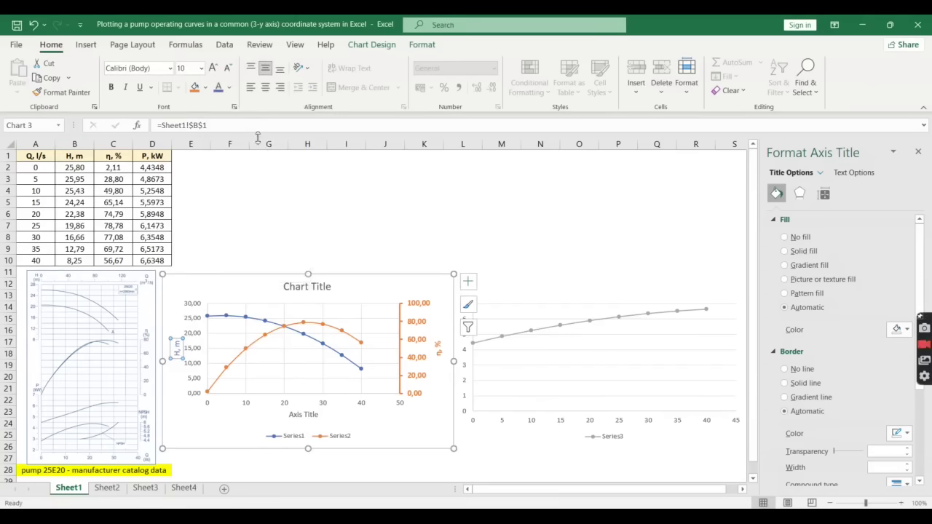
pyautogui.click(212, 68)
# Step: Make the left axis labels bold at size 10 with a dark blue 1,75 pt axis line
pyautogui.click(195, 328)
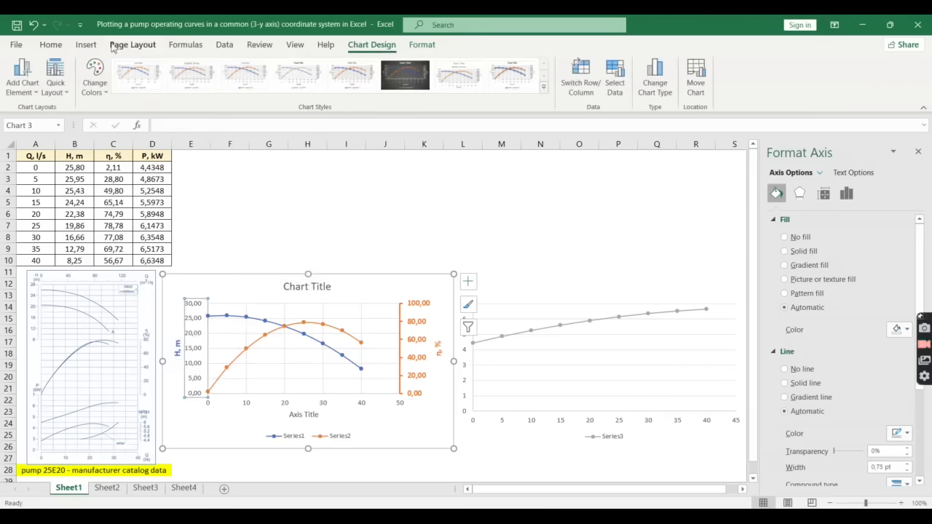
pyautogui.click(57, 45)
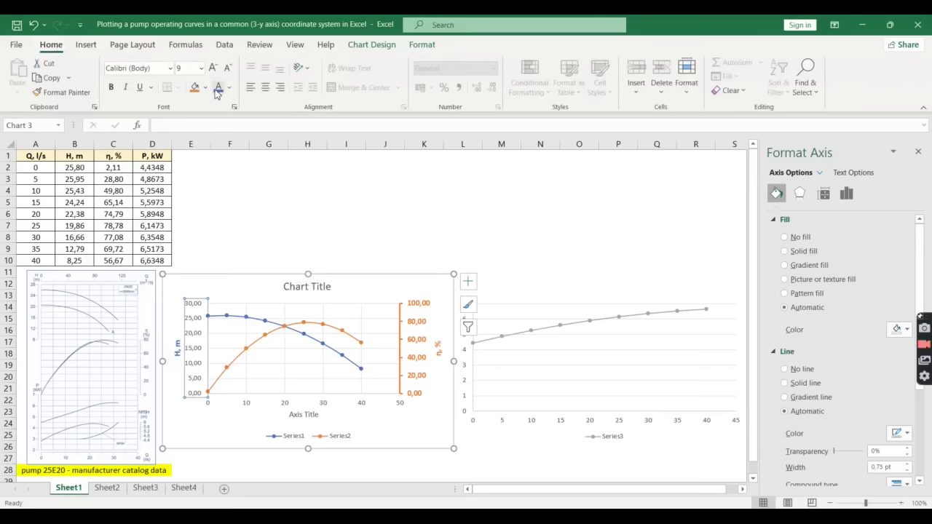
pyautogui.click(112, 89)
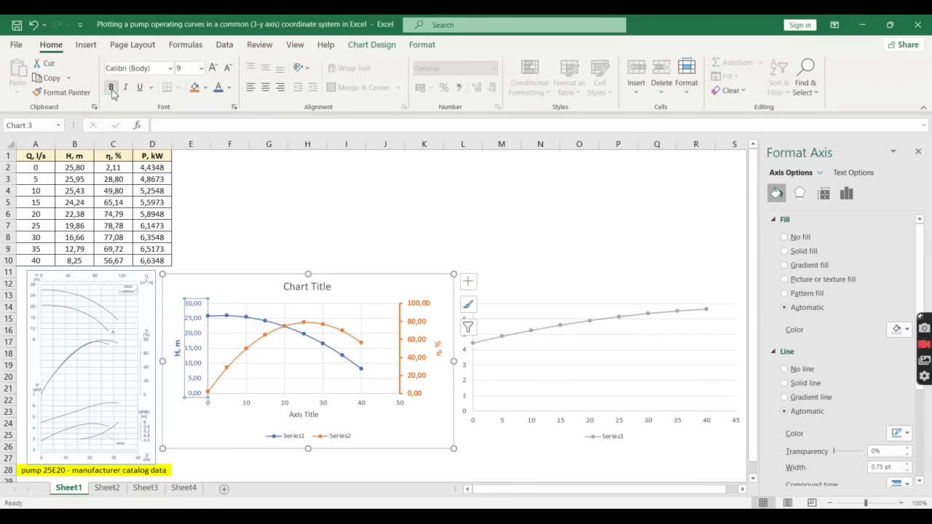
pyautogui.click(214, 68)
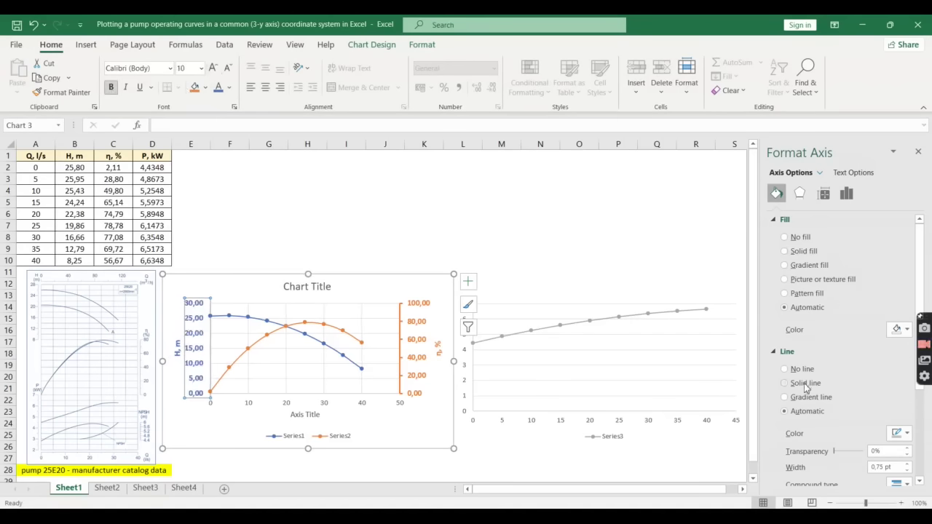
pyautogui.click(908, 433)
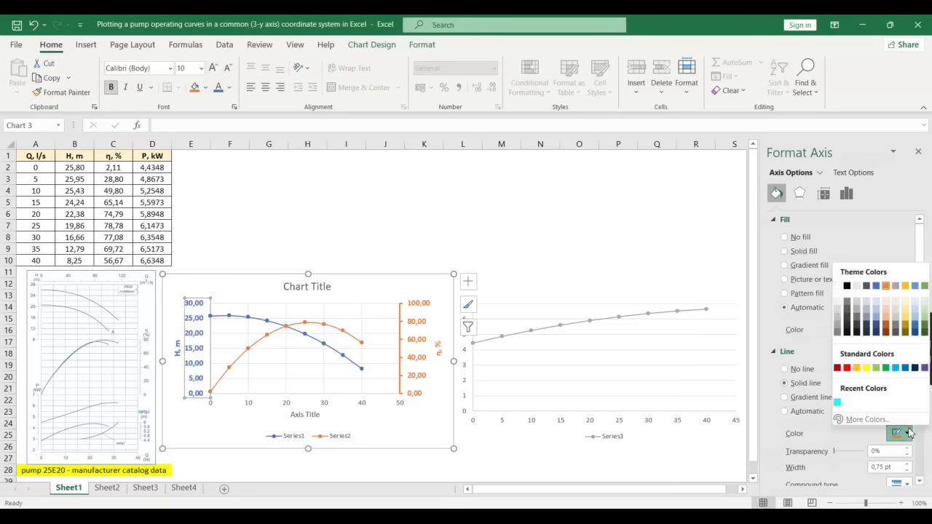
pyautogui.click(876, 286)
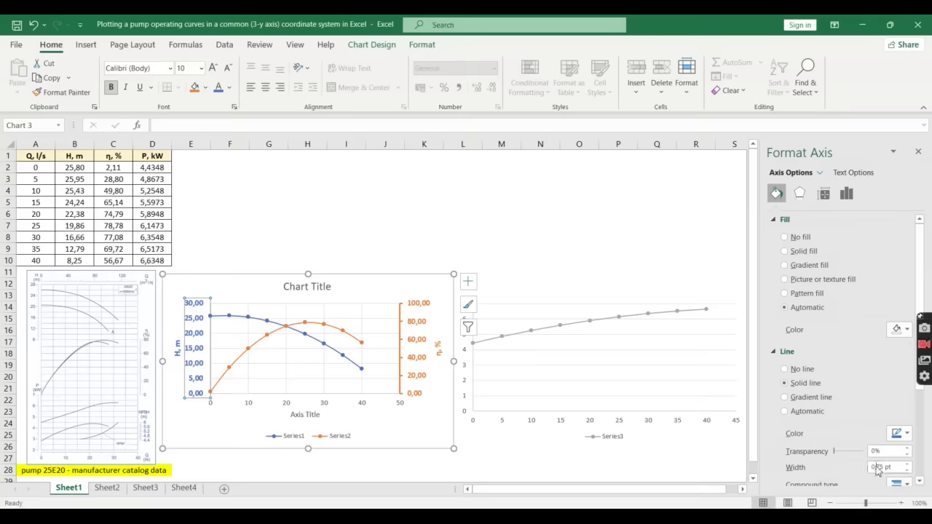
# Step: Shift the Series3 chart left and add axis titles to it
pyautogui.write('1')
pyautogui.click(681, 253)
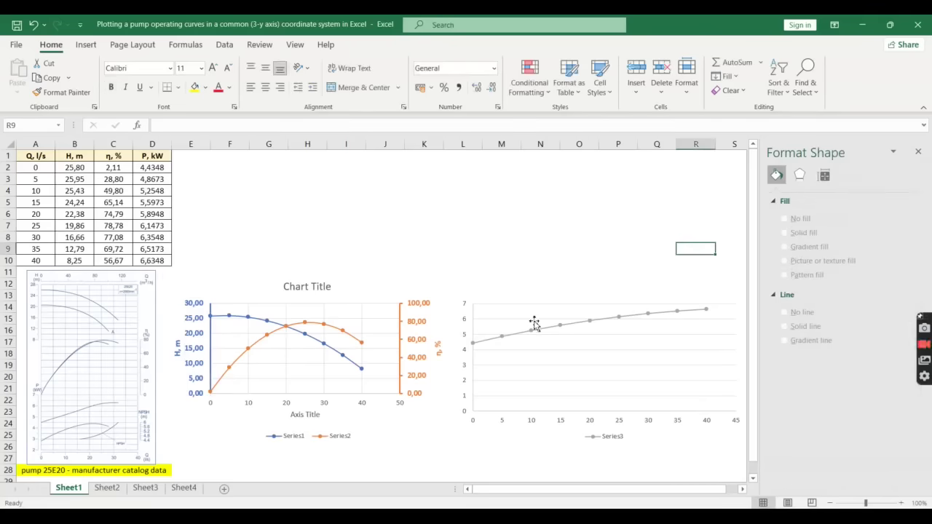
pyautogui.click(562, 292)
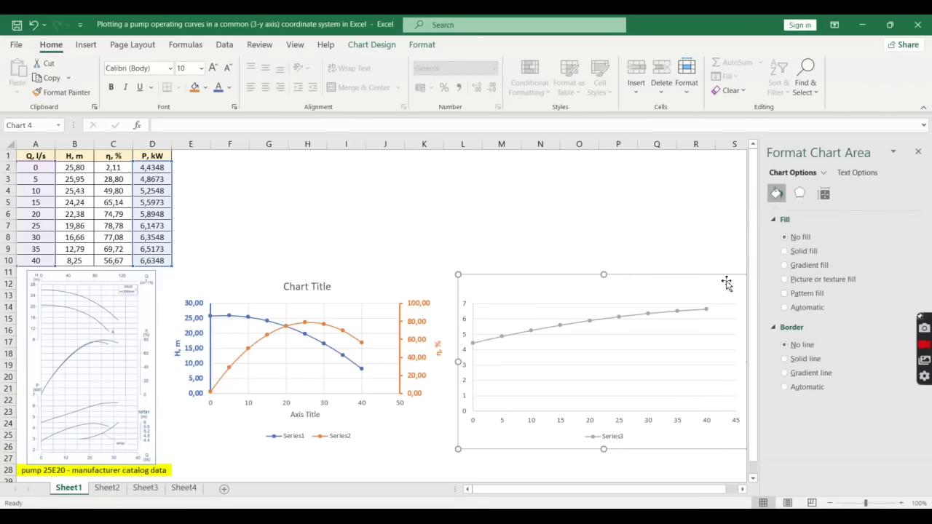
pyautogui.moveTo(714, 279); pyautogui.dragTo(687, 270)
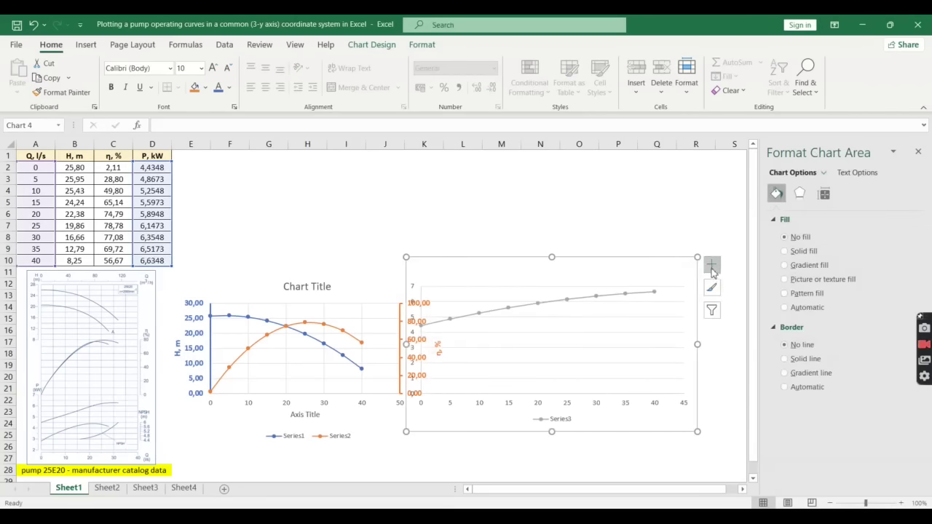
pyautogui.click(711, 266)
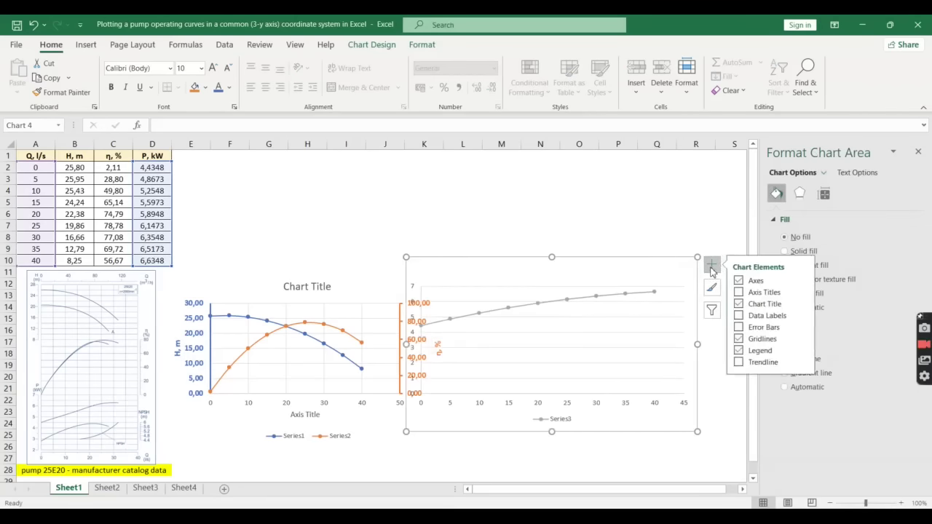
pyautogui.click(760, 292)
pyautogui.moveTo(526, 260); pyautogui.dragTo(560, 282)
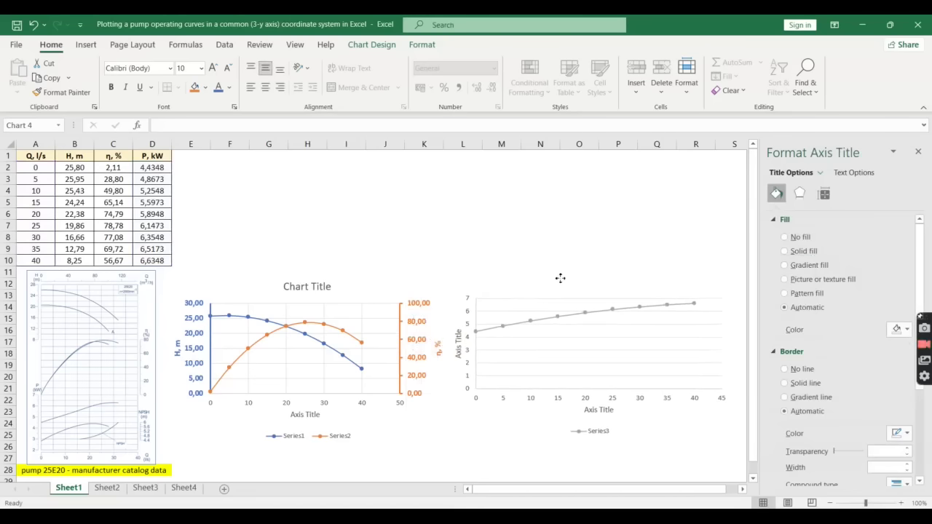
# Step: Link the vertical axis title to cell D1 so it reads 'P, kW' and give it a theme font colour
pyautogui.click(461, 349)
pyautogui.doubleClick(461, 350)
pyautogui.write('=')
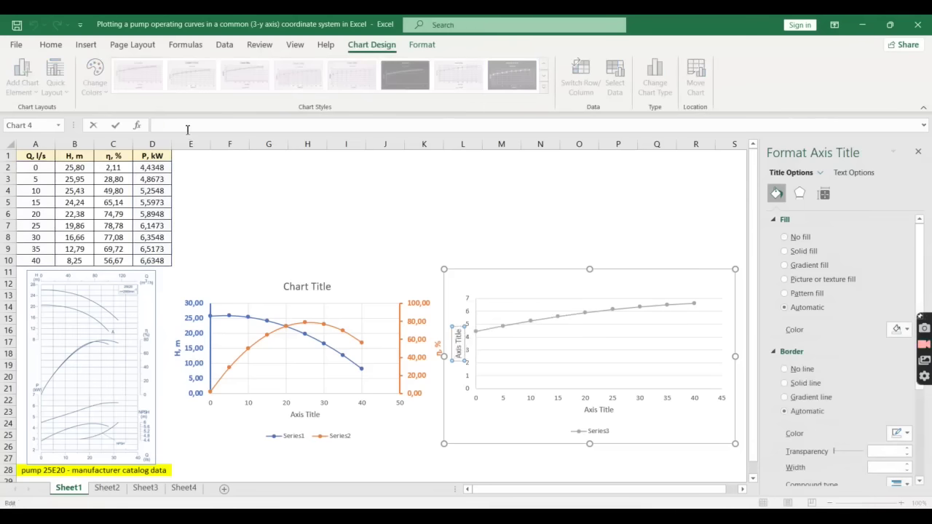
pyautogui.click(155, 156)
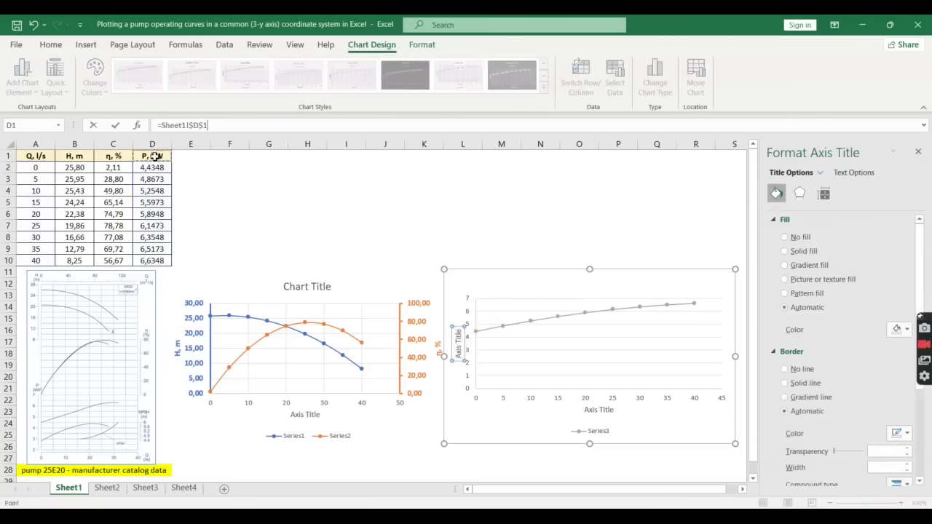
pyautogui.press('Return')
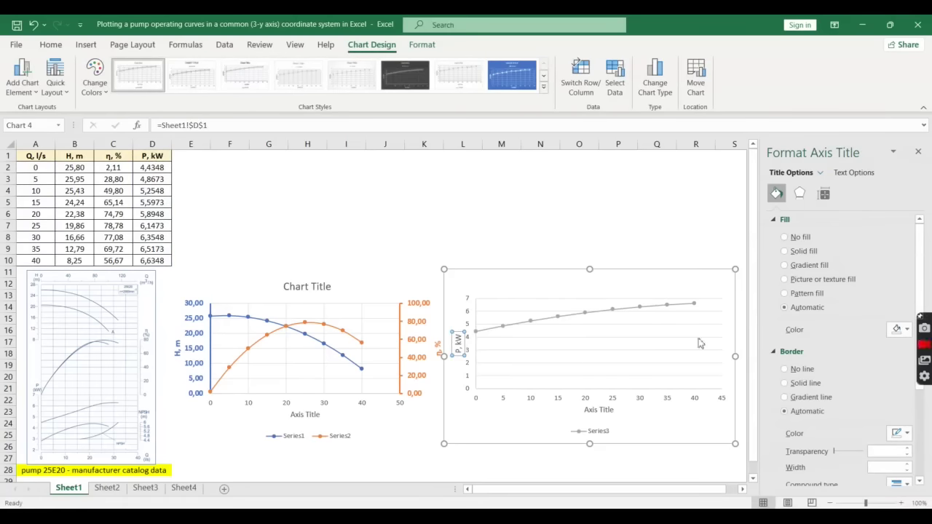
pyautogui.click(51, 45)
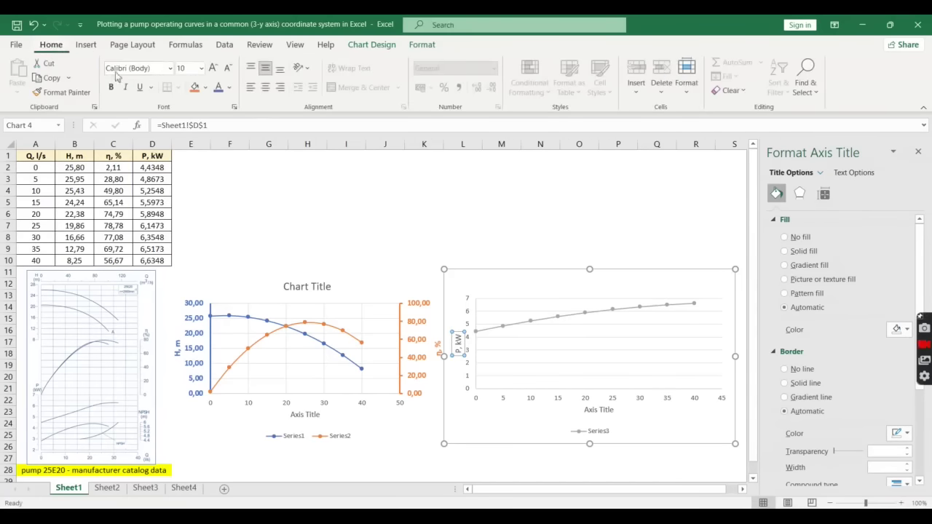
pyautogui.click(230, 88)
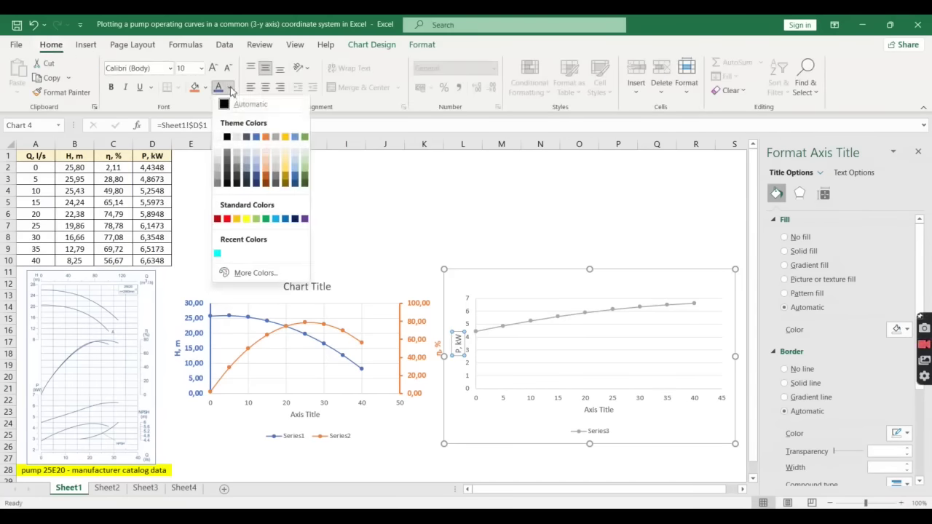
pyautogui.click(275, 137)
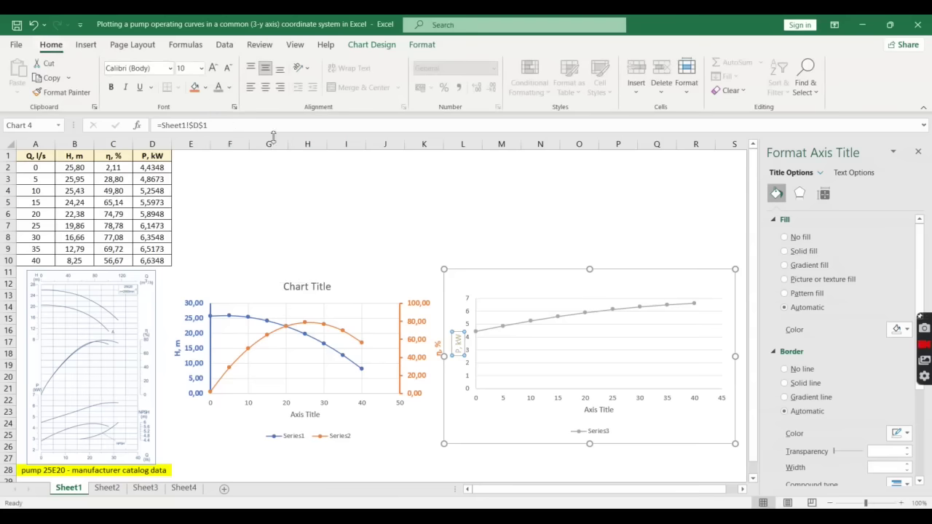
# Step: Make the P, kW title and its axis labels bold and larger, with the labels at size 10
pyautogui.click(111, 86)
pyautogui.click(210, 69)
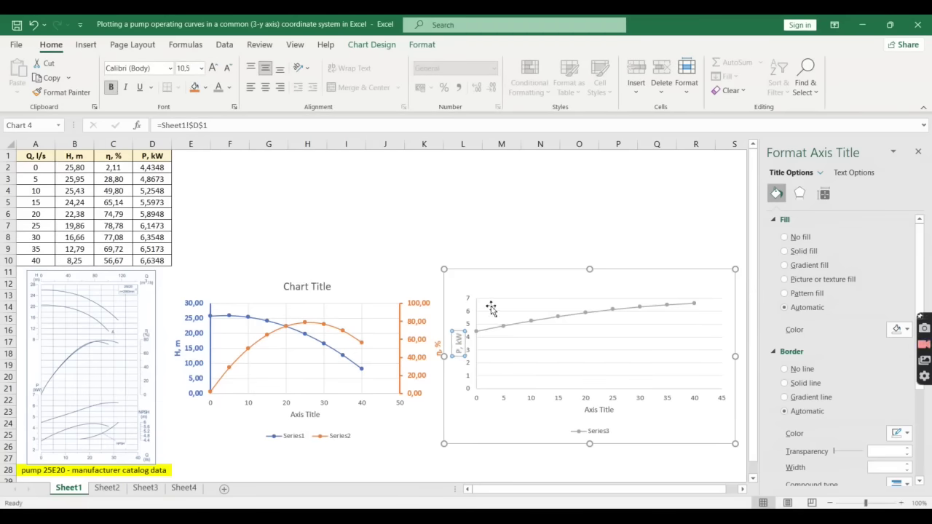
pyautogui.click(468, 338)
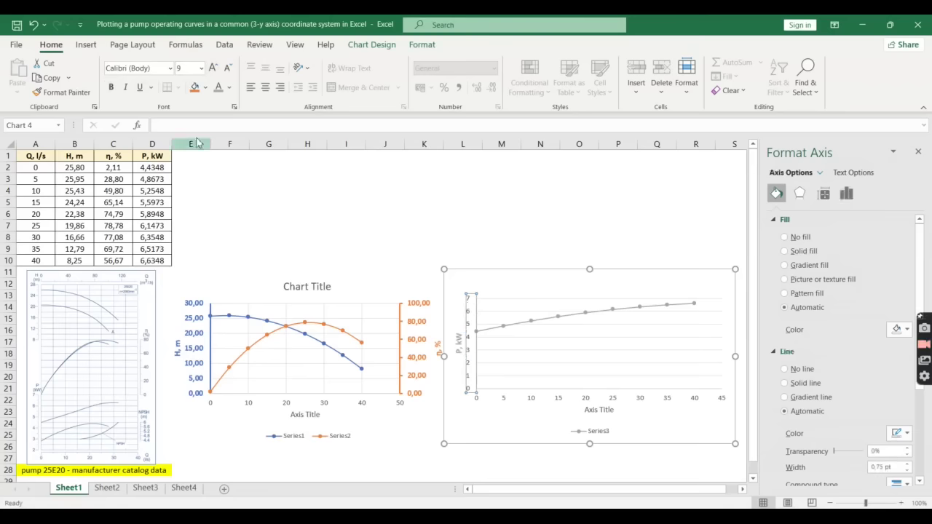
pyautogui.click(112, 88)
pyautogui.click(213, 67)
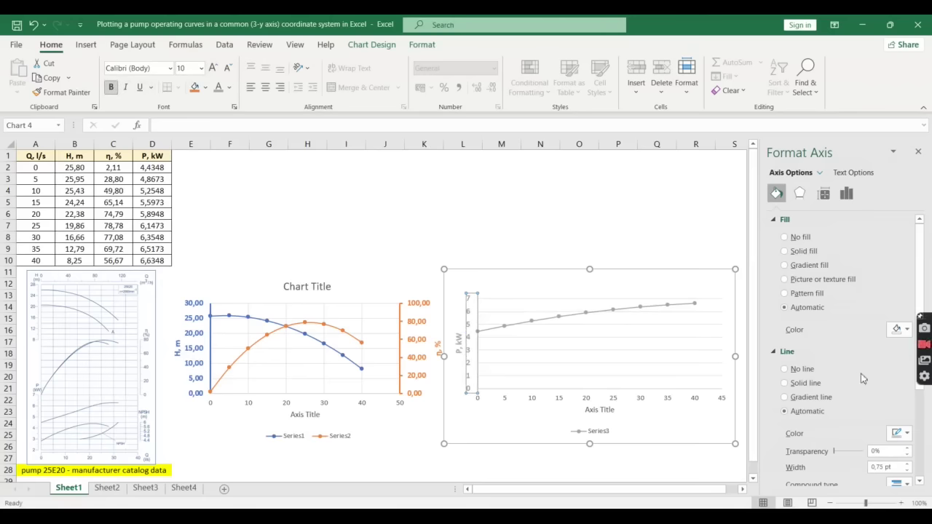
# Step: Give the P, kW vertical axis a grey line 1.75 pt wide
pyautogui.click(898, 433)
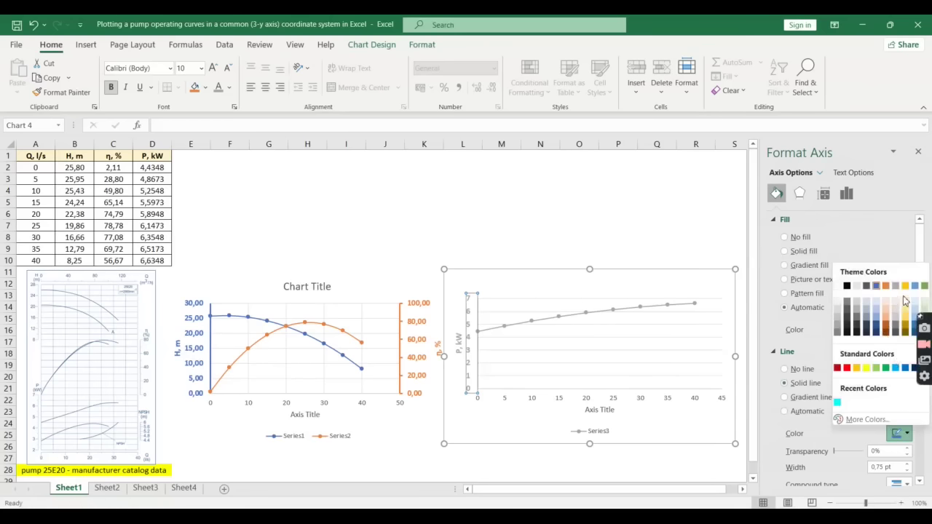
pyautogui.click(896, 287)
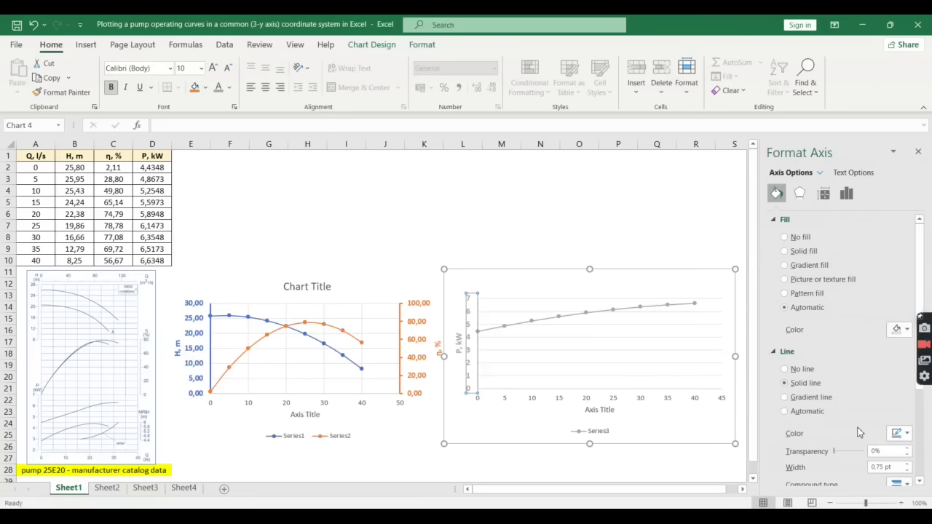
pyautogui.click(878, 468)
pyautogui.write('1')
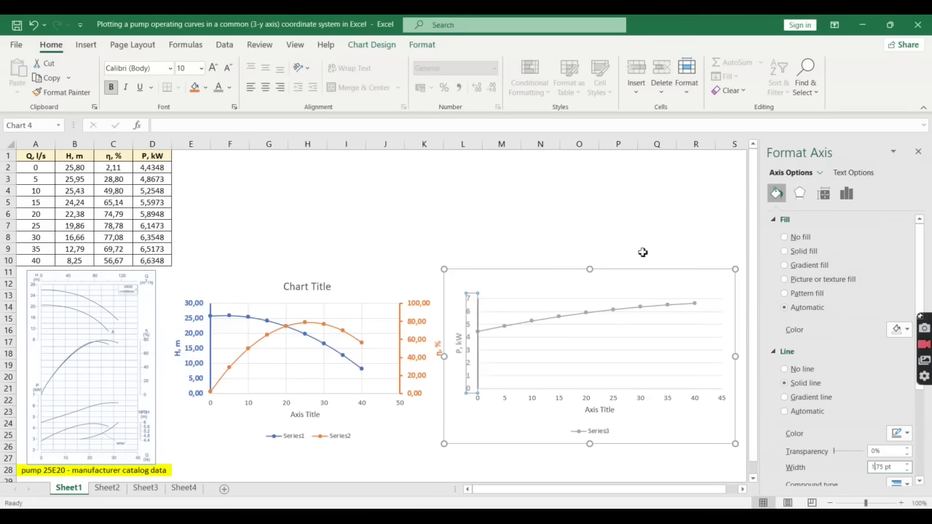
pyautogui.click(630, 223)
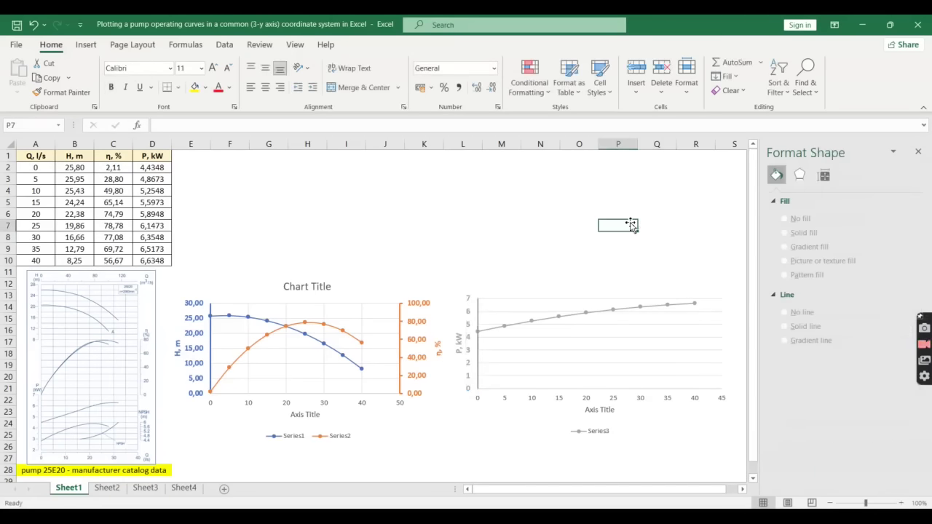
# Step: Drag the P, kW chart over the first chart, then to the upper right, and select its horizontal axis
pyautogui.click(584, 283)
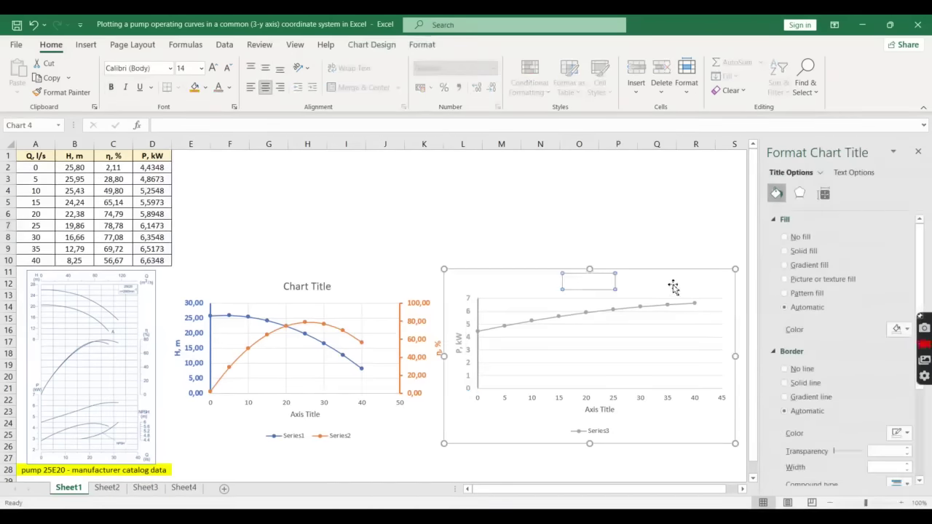
pyautogui.moveTo(672, 284)
pyautogui.mouseDown()
pyautogui.moveTo(388, 272)
pyautogui.moveTo(406, 286)
pyautogui.mouseUp()
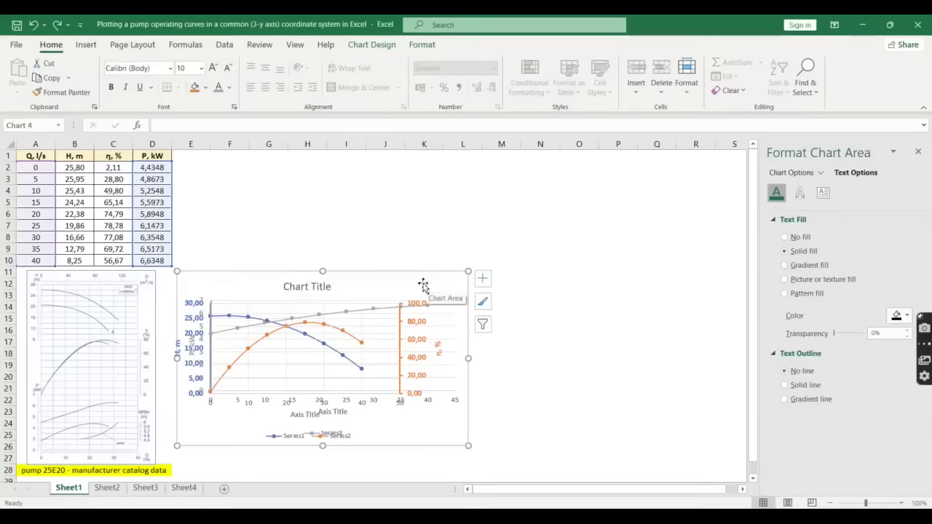
pyautogui.moveTo(423, 284)
pyautogui.mouseDown()
pyautogui.moveTo(656, 175)
pyautogui.moveTo(650, 166)
pyautogui.mouseUp()
pyautogui.click(504, 289)
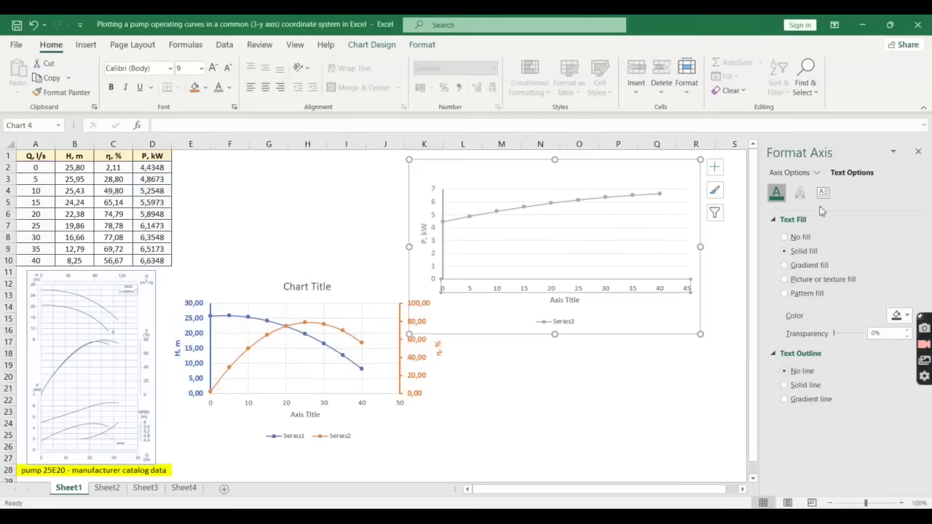
# Step: Set the horizontal axis minimum bound to -5
pyautogui.click(794, 173)
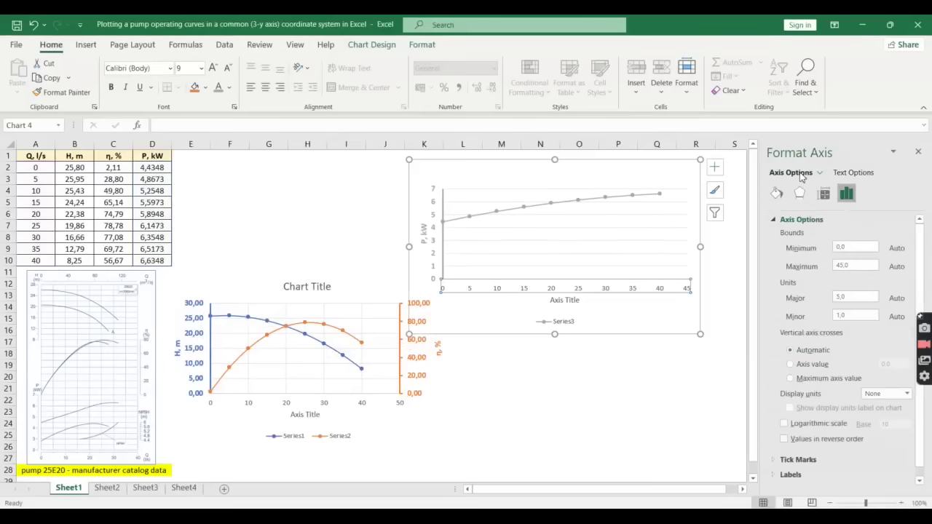
pyautogui.click(840, 248)
pyautogui.write('-5')
pyautogui.press('Return')
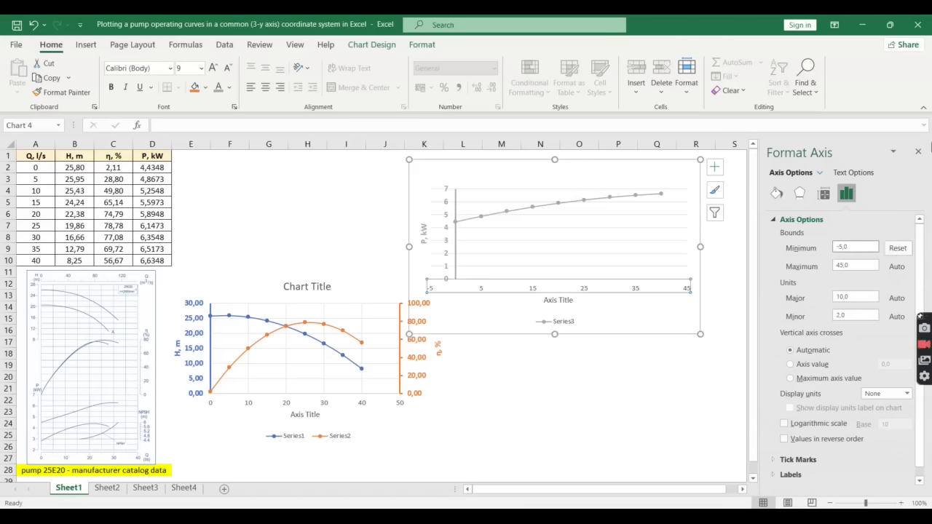
# Step: Hide the horizontal axis labels and its Axis Title by giving their text No fill
pyautogui.click(859, 173)
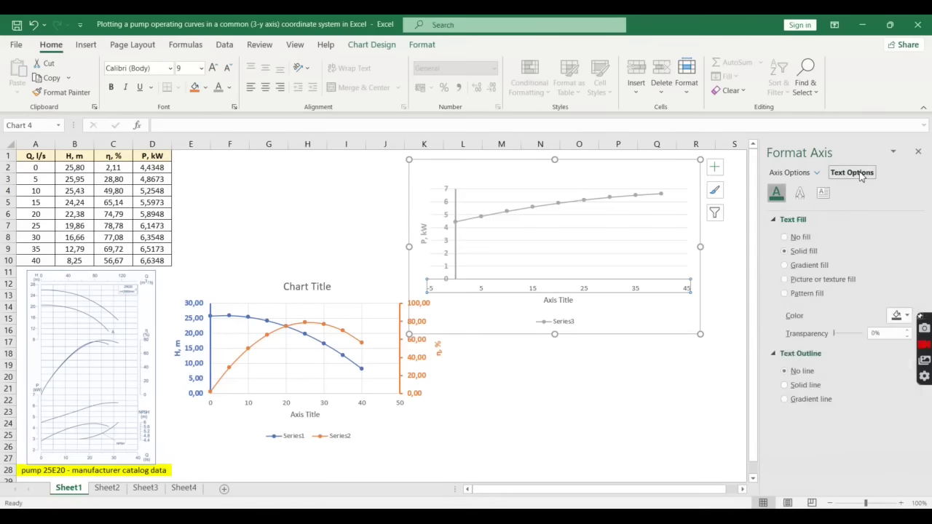
pyautogui.click(810, 238)
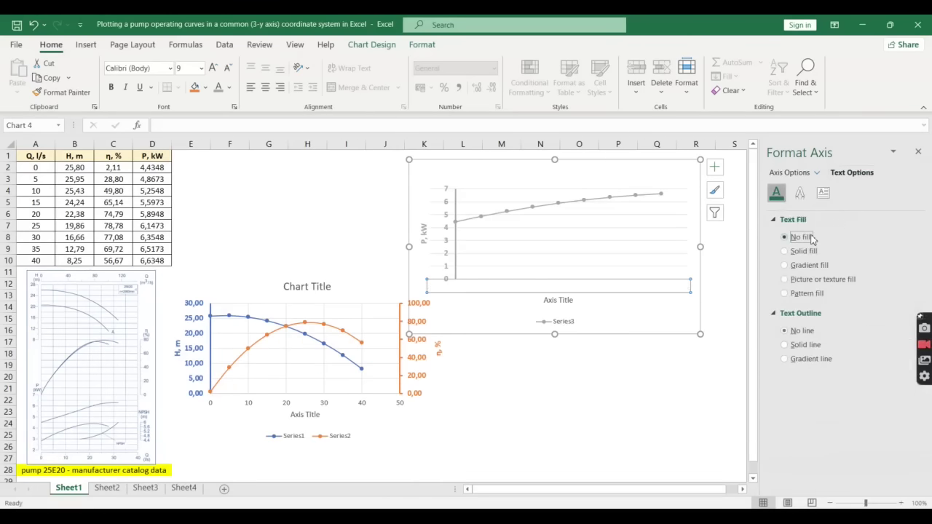
pyautogui.click(568, 300)
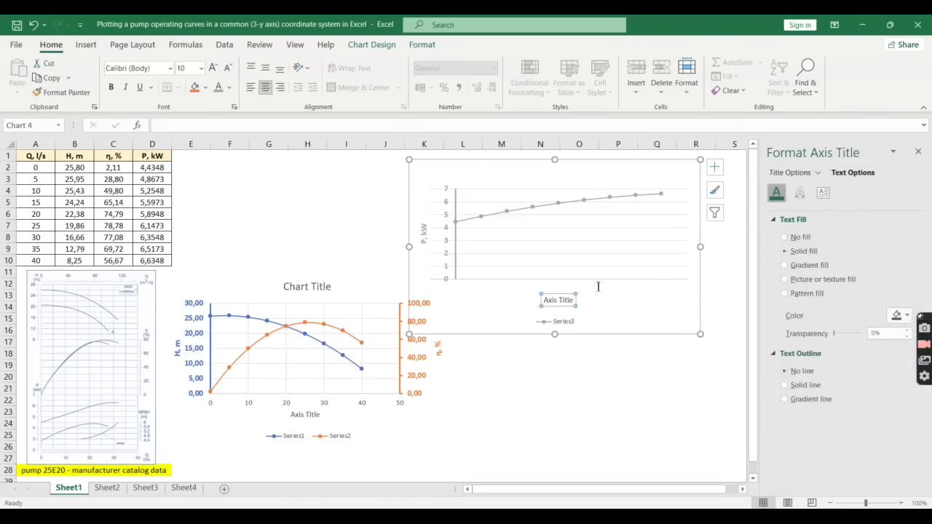
pyautogui.click(809, 239)
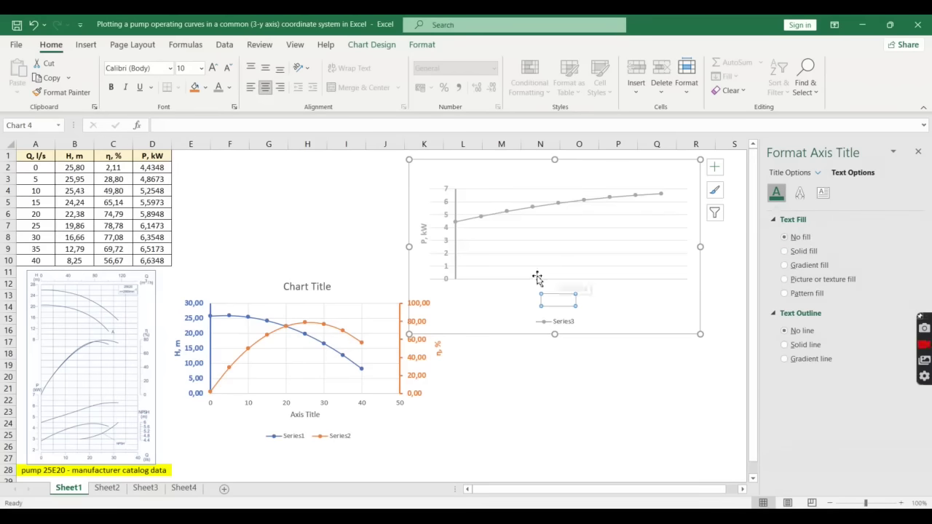
pyautogui.click(507, 281)
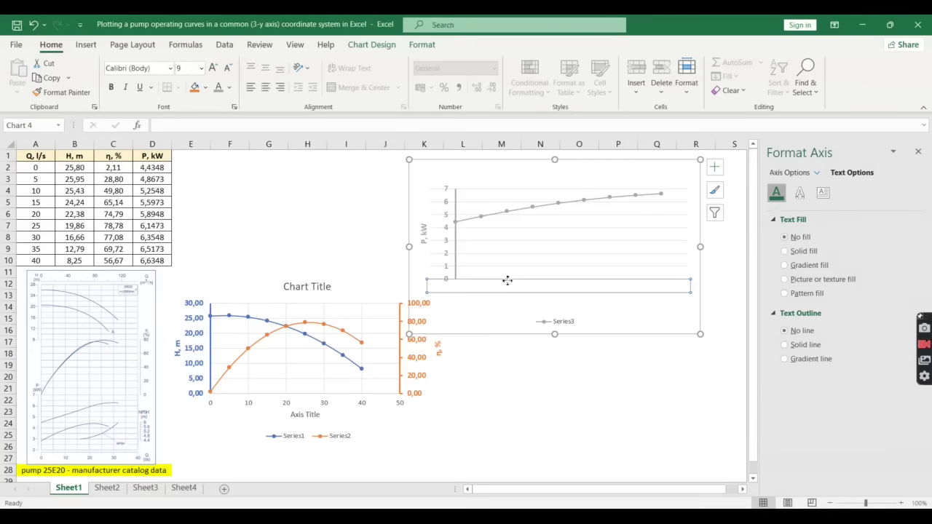
# Step: Give the horizontal axis a cyan line 1.75 pt wide
pyautogui.click(819, 173)
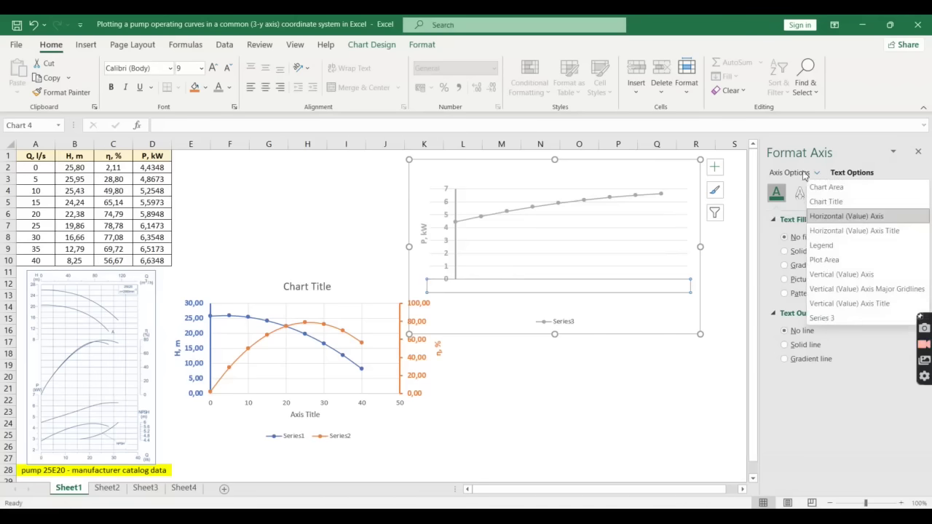
pyautogui.click(805, 176)
pyautogui.click(798, 175)
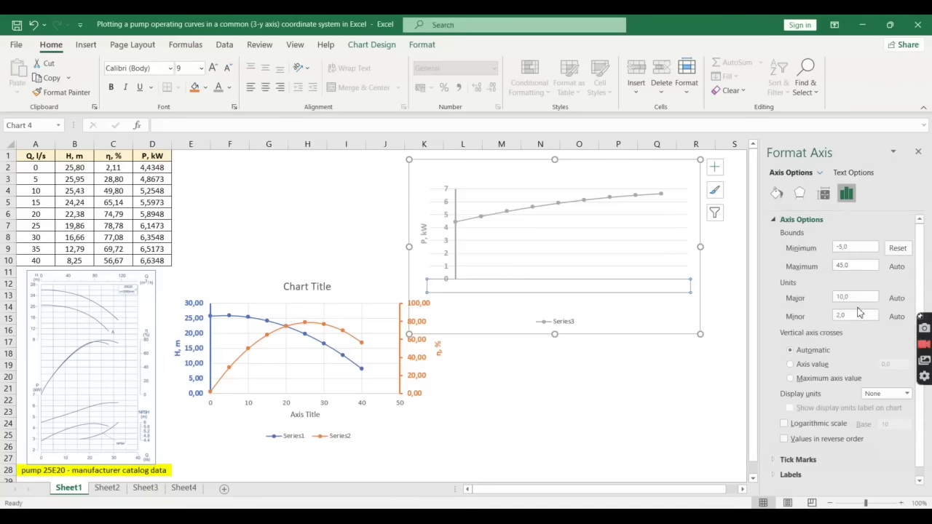
pyautogui.click(777, 195)
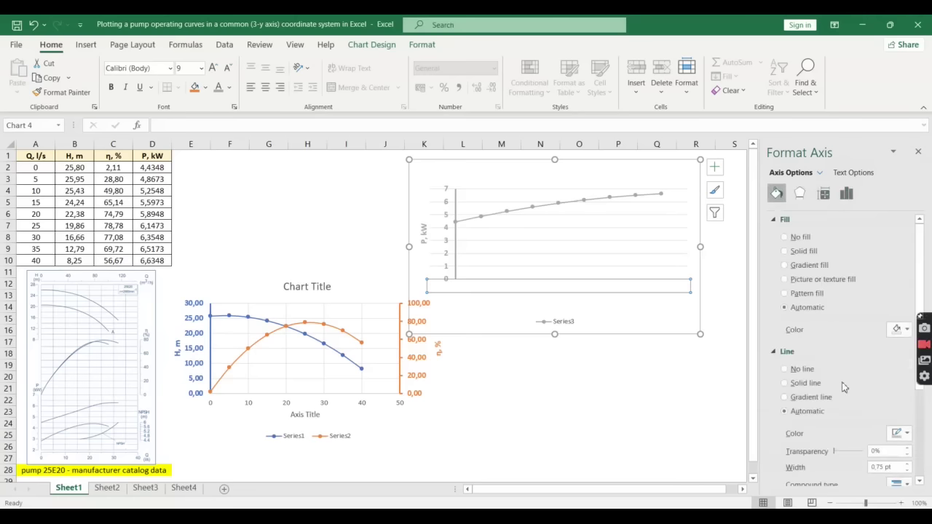
pyautogui.click(898, 434)
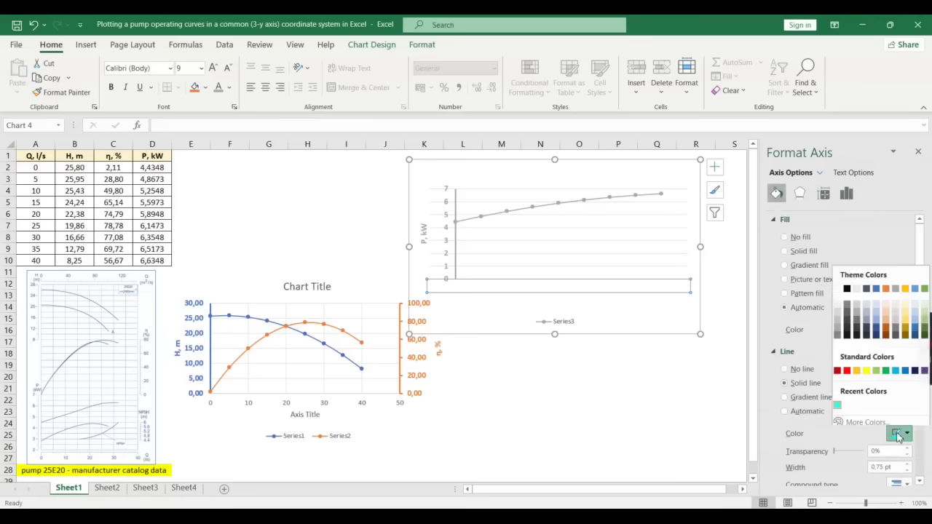
pyautogui.click(837, 402)
pyautogui.click(878, 467)
pyautogui.write('1')
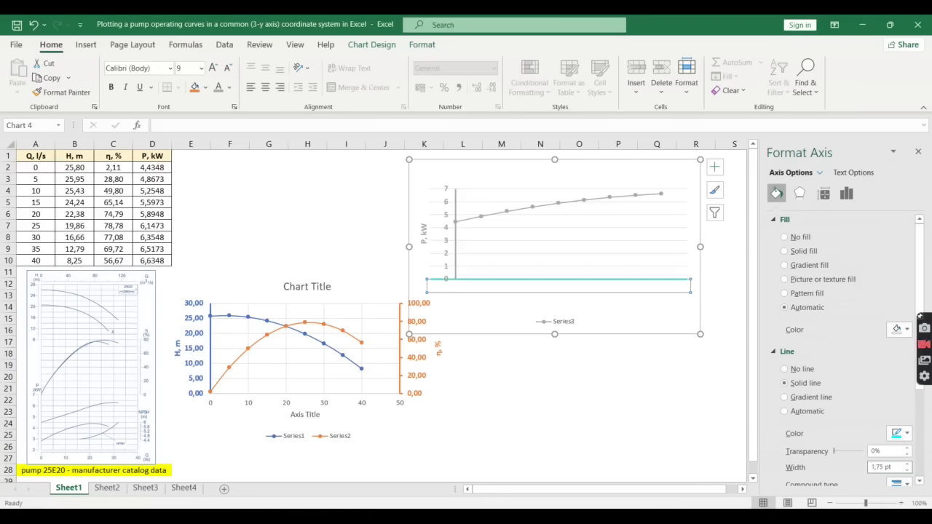
pyautogui.click(645, 172)
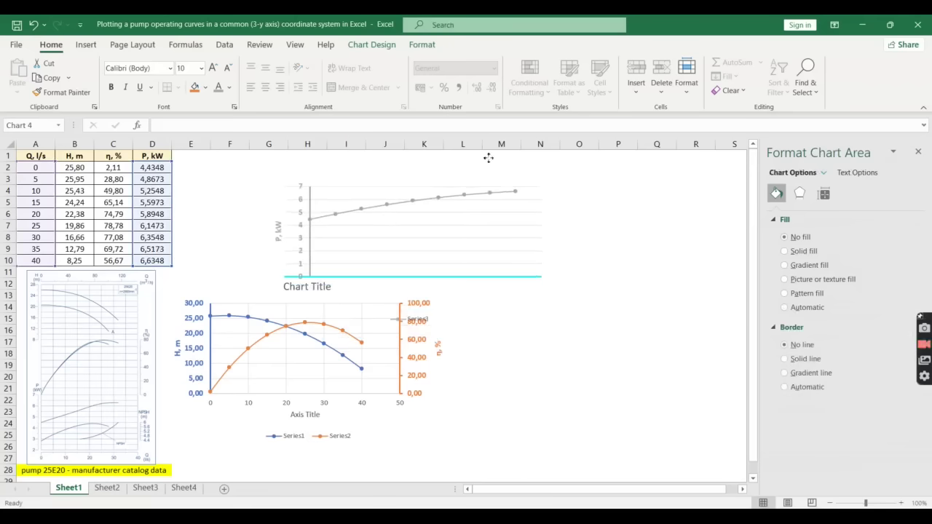
# Step: Align the P, kW chart on top of the H and η chart, its P, kW axis beside H, m
pyautogui.moveTo(584, 187); pyautogui.dragTo(438, 184)
pyautogui.click(357, 345)
pyautogui.moveTo(396, 420)
pyautogui.mouseDown()
pyautogui.moveTo(512, 395)
pyautogui.moveTo(528, 428)
pyautogui.mouseUp()
pyautogui.click(532, 431)
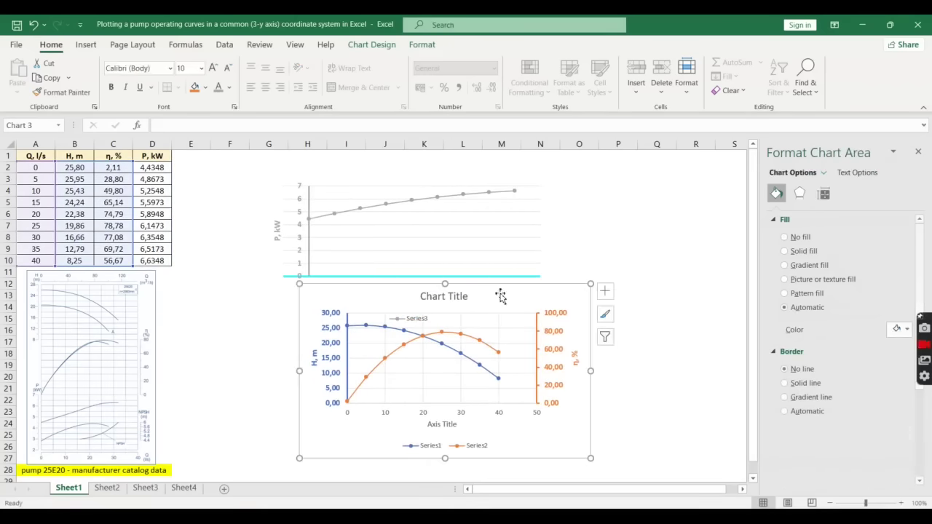
pyautogui.click(489, 235)
pyautogui.moveTo(451, 171)
pyautogui.mouseDown()
pyautogui.moveTo(469, 302)
pyautogui.moveTo(449, 297)
pyautogui.mouseUp()
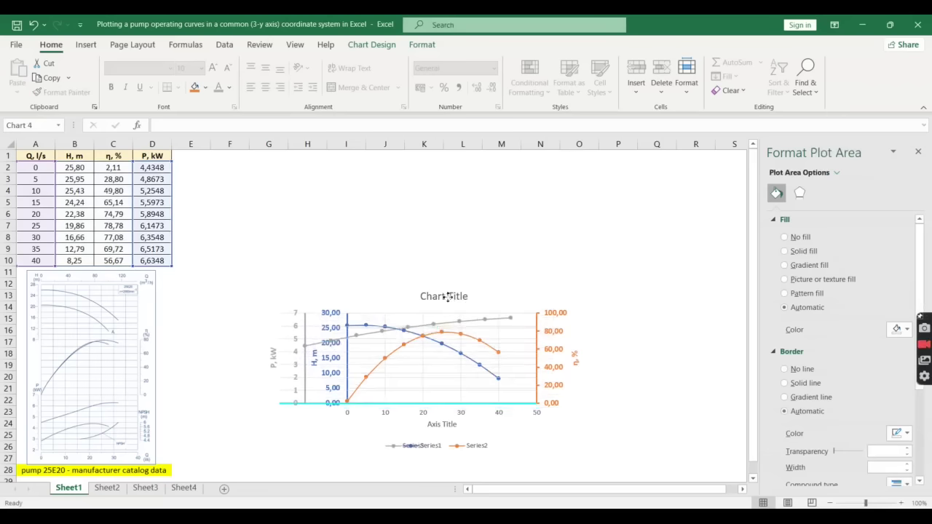
pyautogui.click(448, 297)
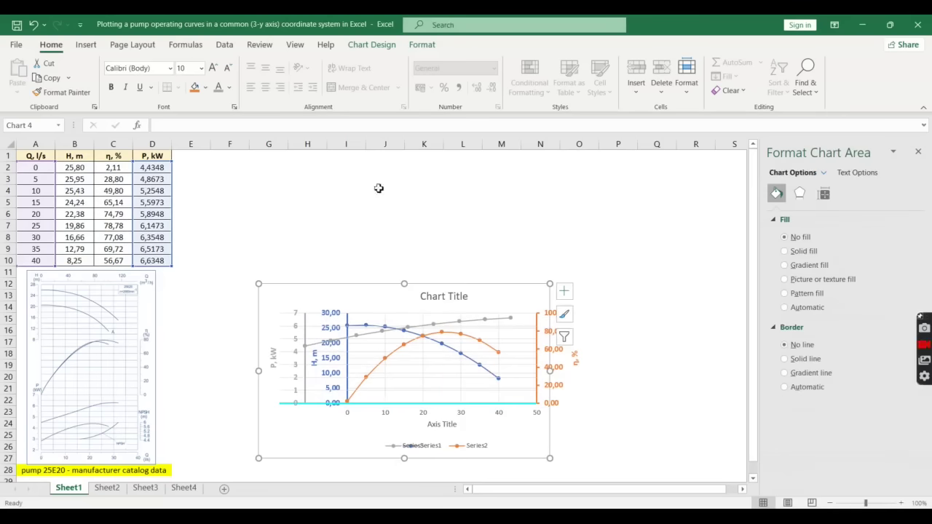
# Step: Add a Q* header in E1 and enter the offset 5 in F2
pyautogui.click(192, 157)
pyautogui.write('Q*')
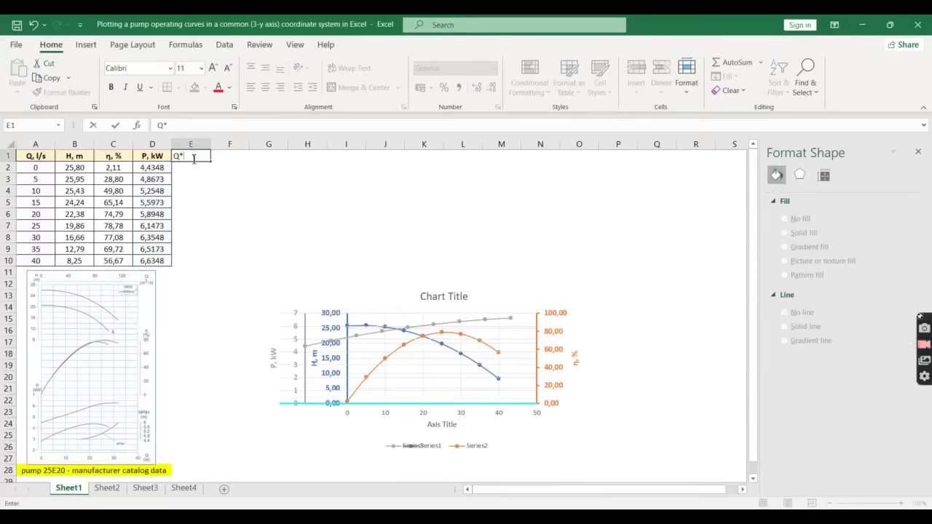
pyautogui.press('Return')
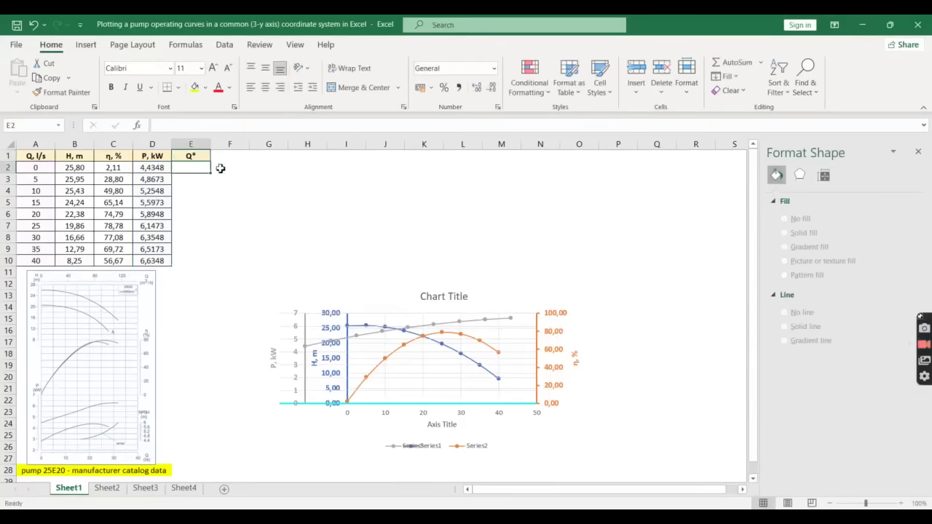
pyautogui.click(237, 169)
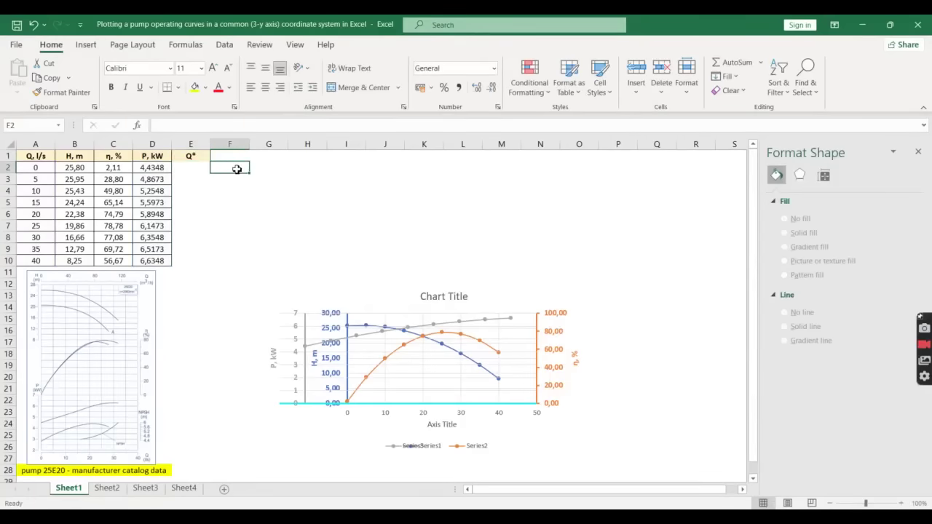
pyautogui.write('5')
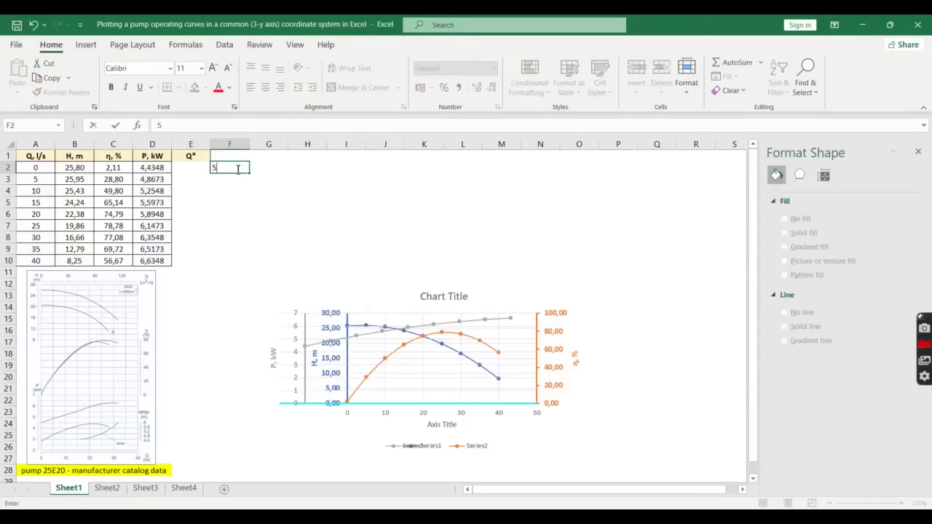
pyautogui.click(190, 171)
# Step: Enter =A2+$F$2 in E2, fill it down to E10, and centre the values in red
pyautogui.write('=')
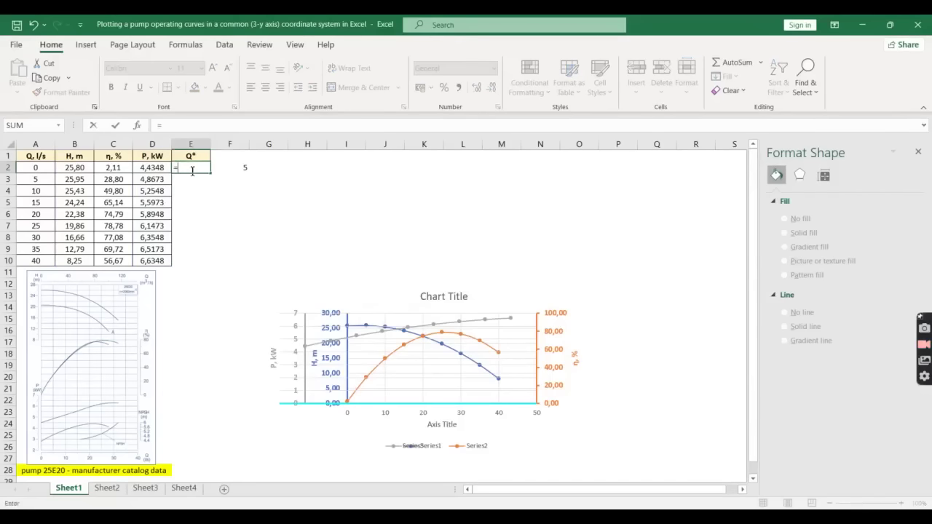
pyautogui.click(45, 168)
pyautogui.write('+')
pyautogui.click(243, 168)
pyautogui.click(177, 127)
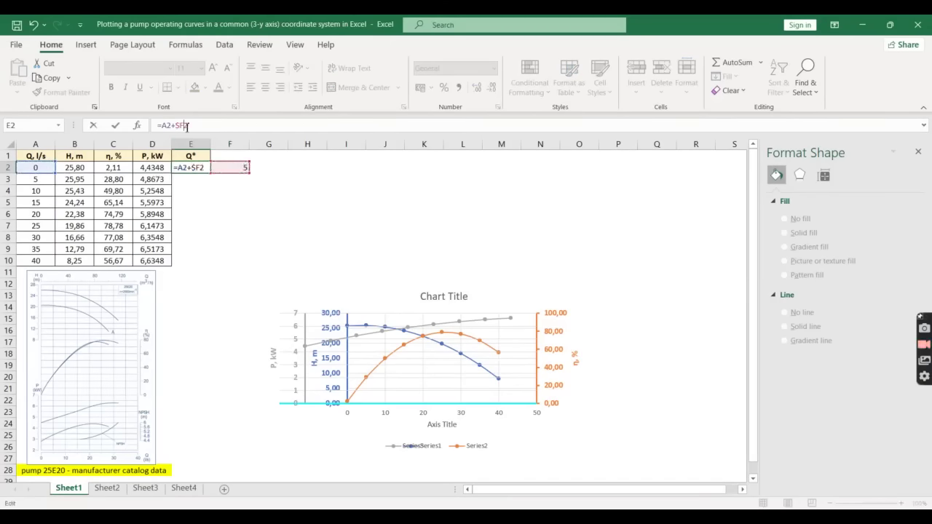
pyautogui.press('Return')
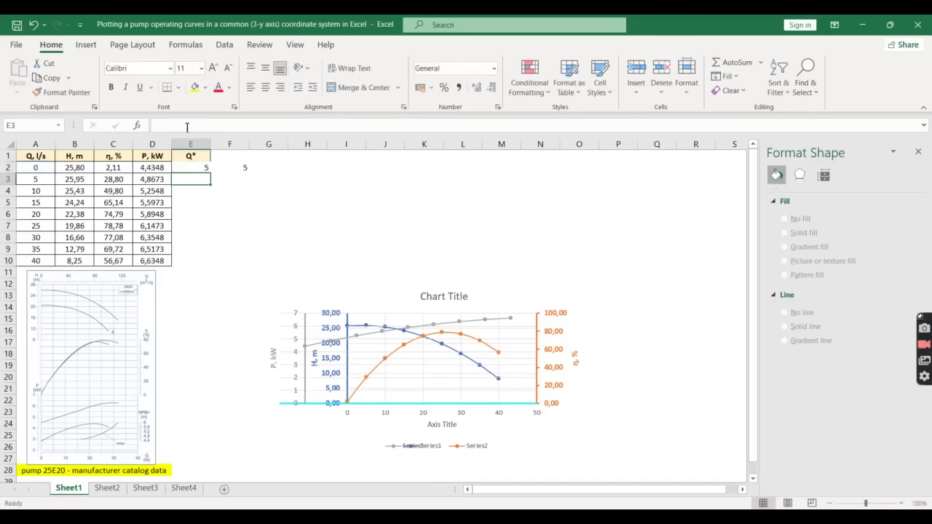
pyautogui.click(205, 168)
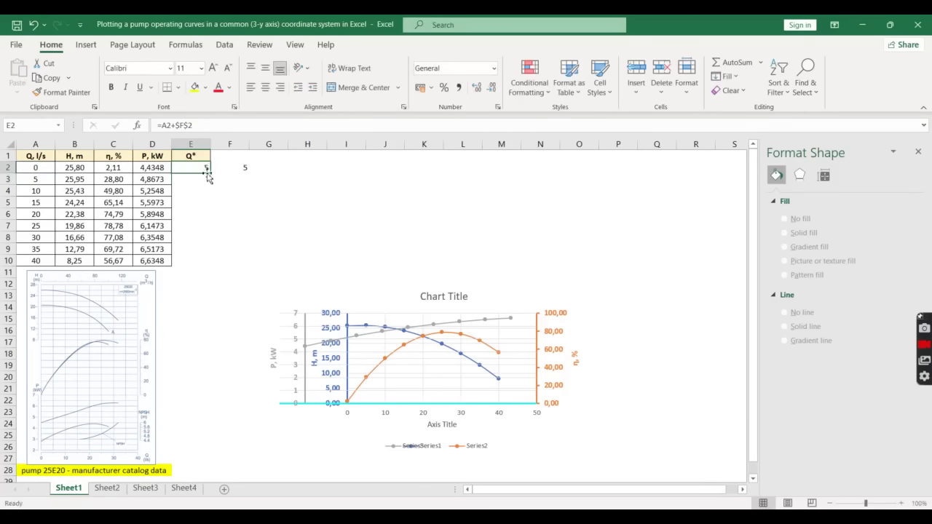
pyautogui.moveTo(209, 175); pyautogui.dragTo(210, 267)
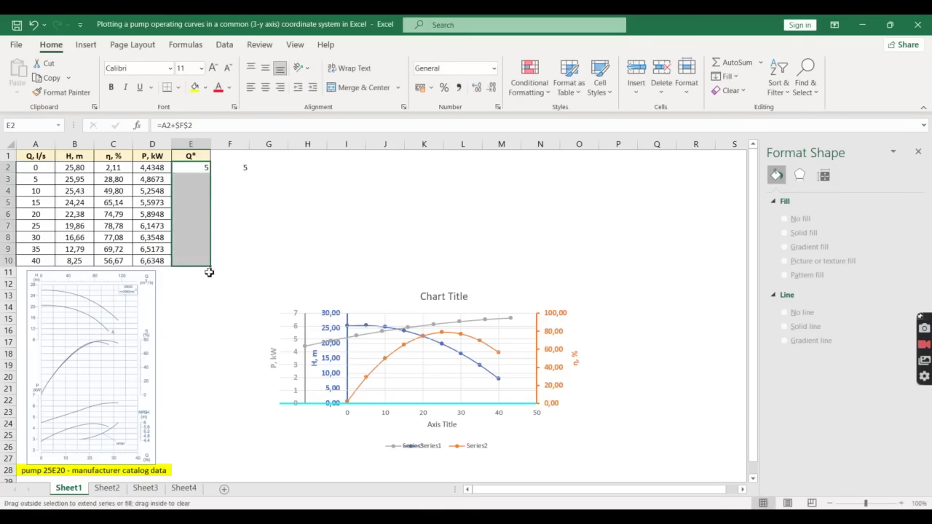
pyautogui.click(265, 87)
pyautogui.click(217, 87)
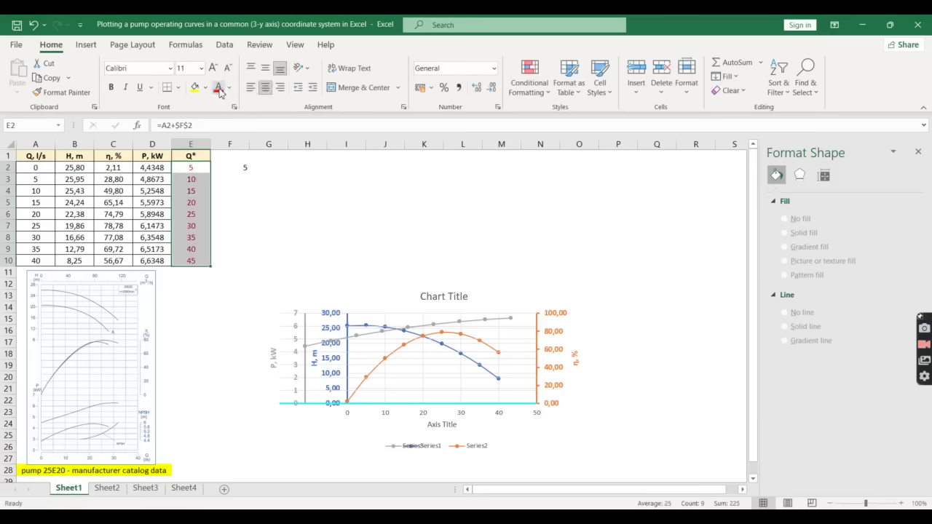
pyautogui.click(372, 337)
# Step: Change the grey P, kW series' X values to the Q* range E2:E10
pyautogui.rightClick(371, 338)
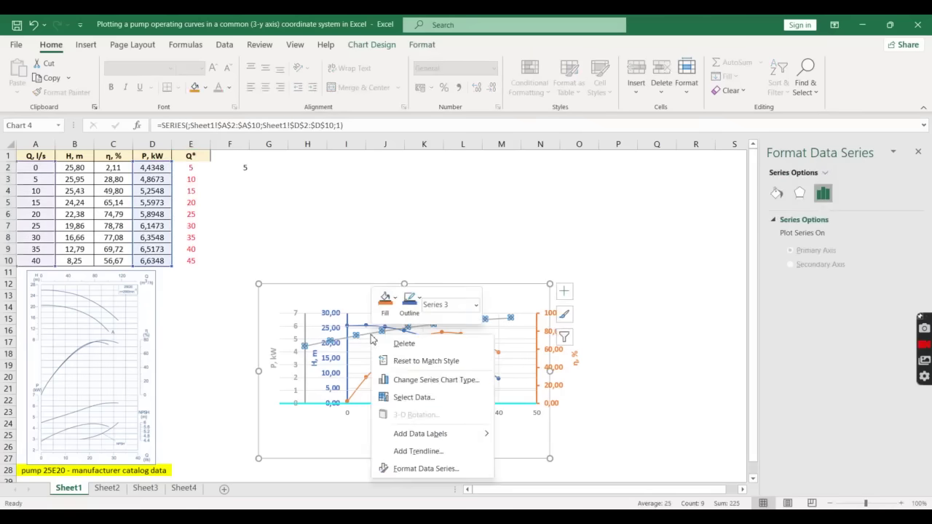
pyautogui.click(427, 398)
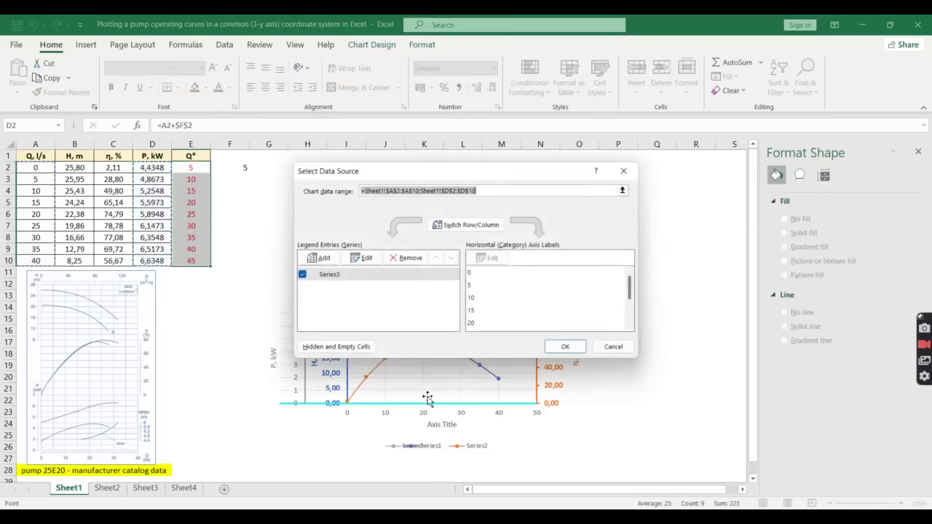
pyautogui.click(361, 259)
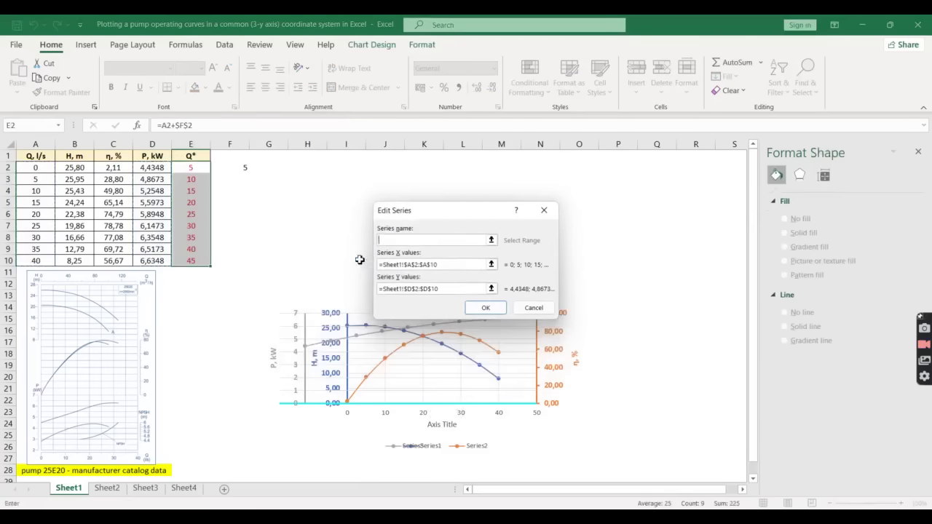
pyautogui.click(492, 265)
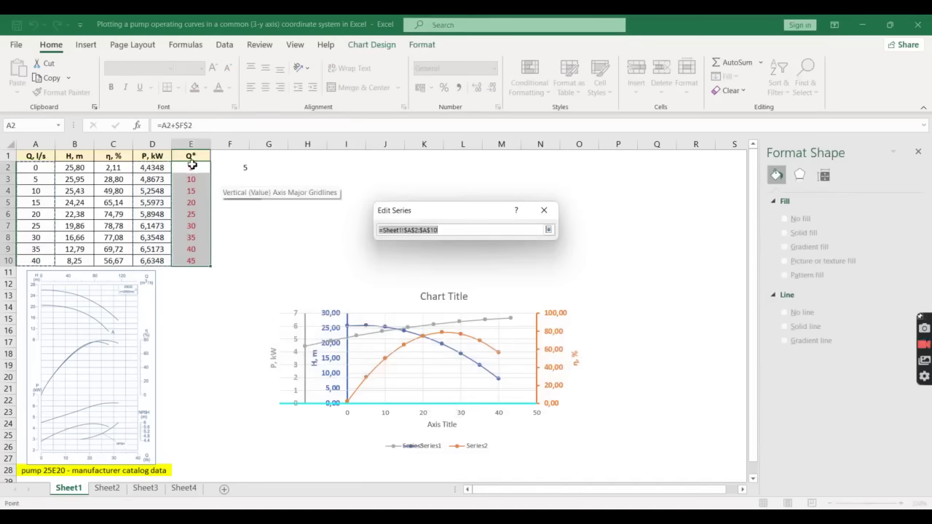
pyautogui.moveTo(192, 165); pyautogui.dragTo(193, 260)
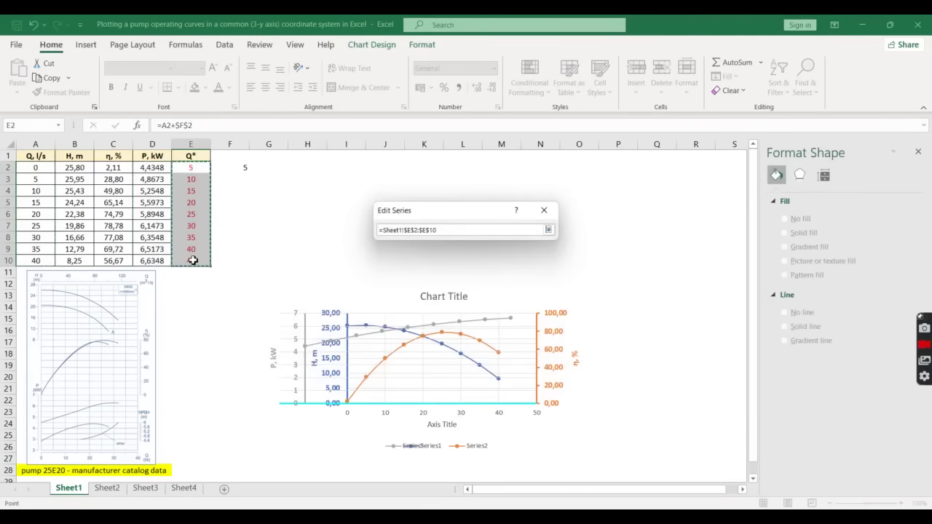
pyautogui.press('Return')
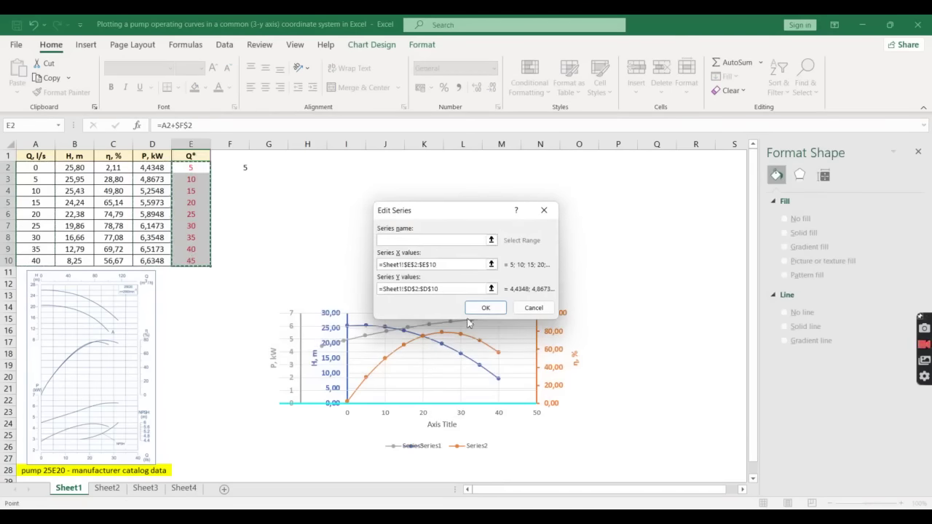
pyautogui.click(484, 308)
pyautogui.click(564, 348)
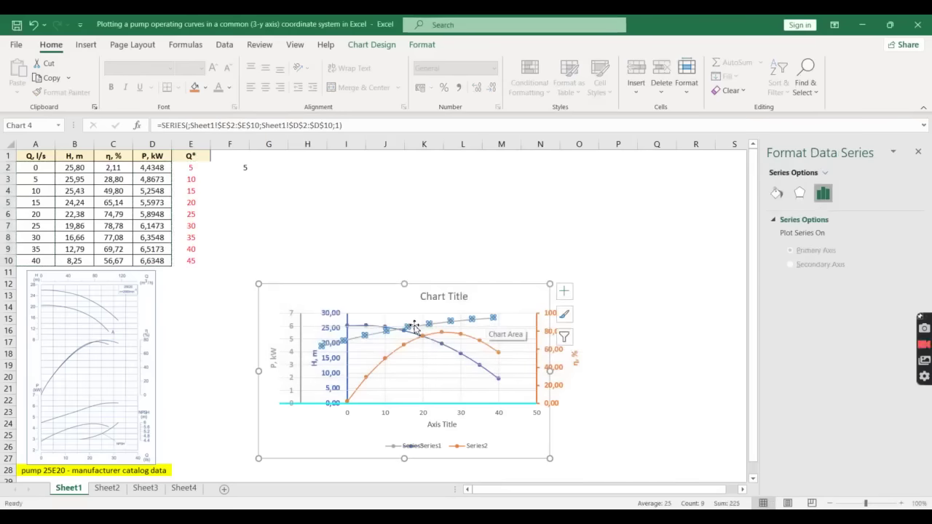
# Step: Try offsets 10 and 12 in F2, settling on 11 so Q* runs 11 to 51
pyautogui.click(247, 170)
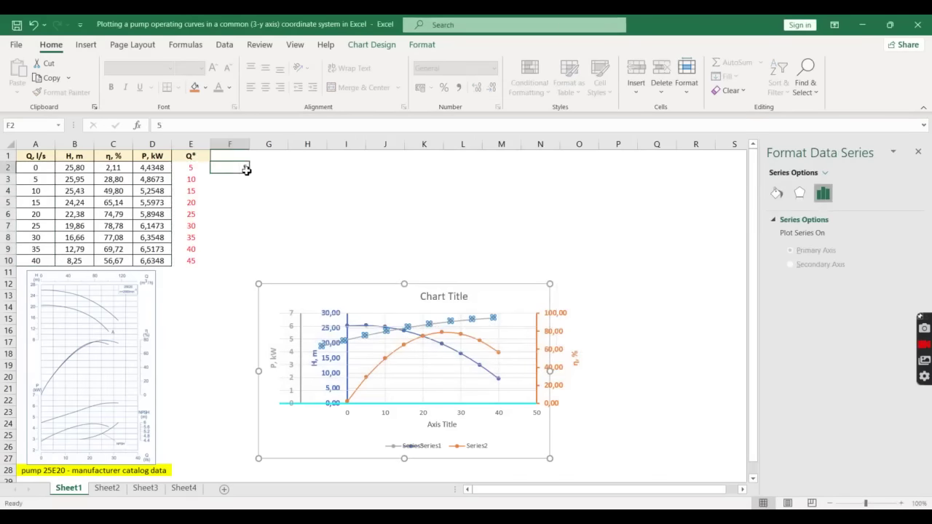
pyautogui.write('10')
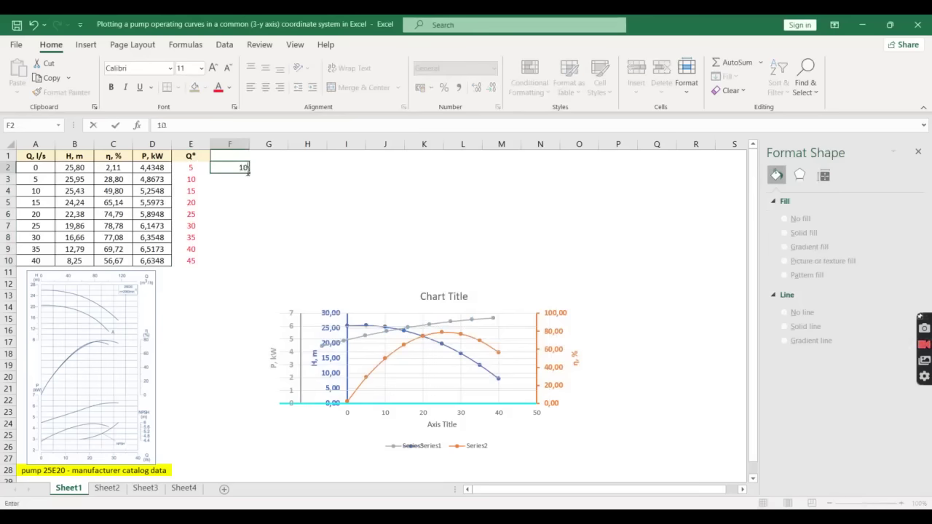
pyautogui.press('Return')
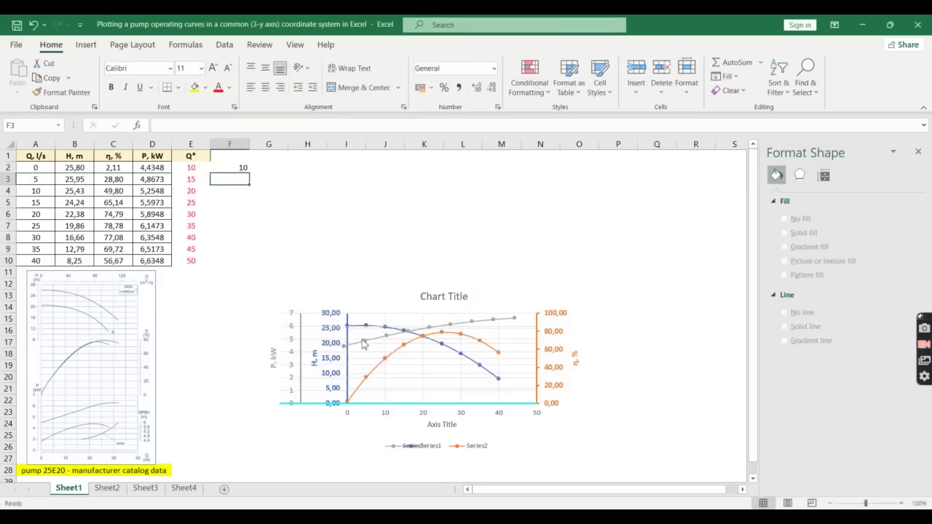
pyautogui.click(237, 169)
pyautogui.write('12')
pyautogui.press('Return')
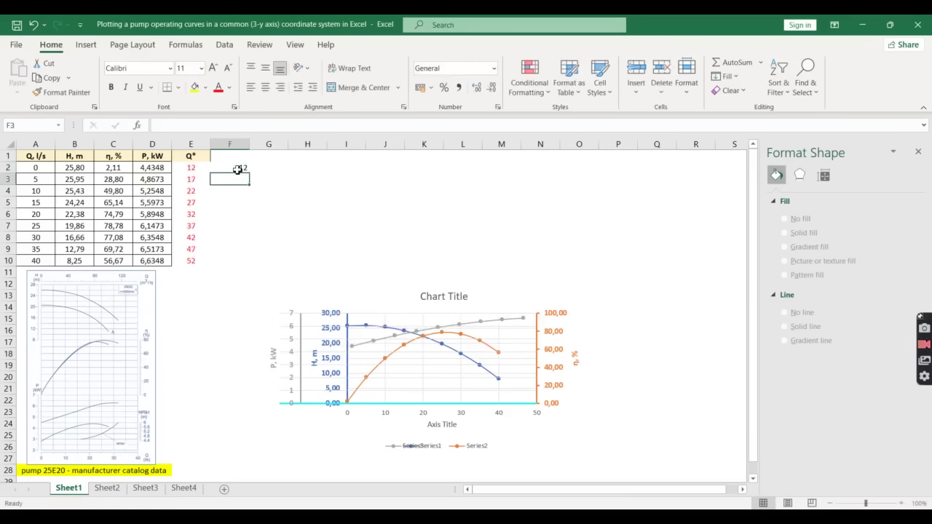
pyautogui.click(246, 168)
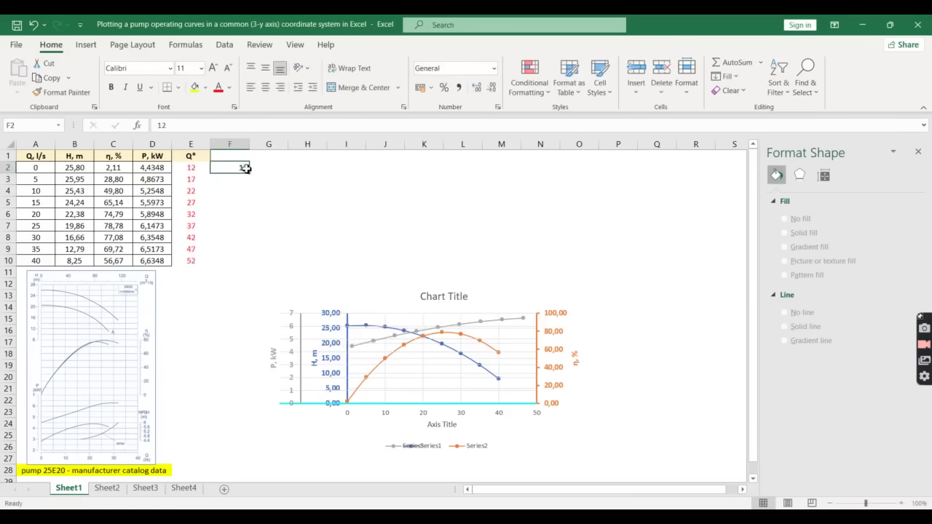
pyautogui.write('11')
pyautogui.press('Return')
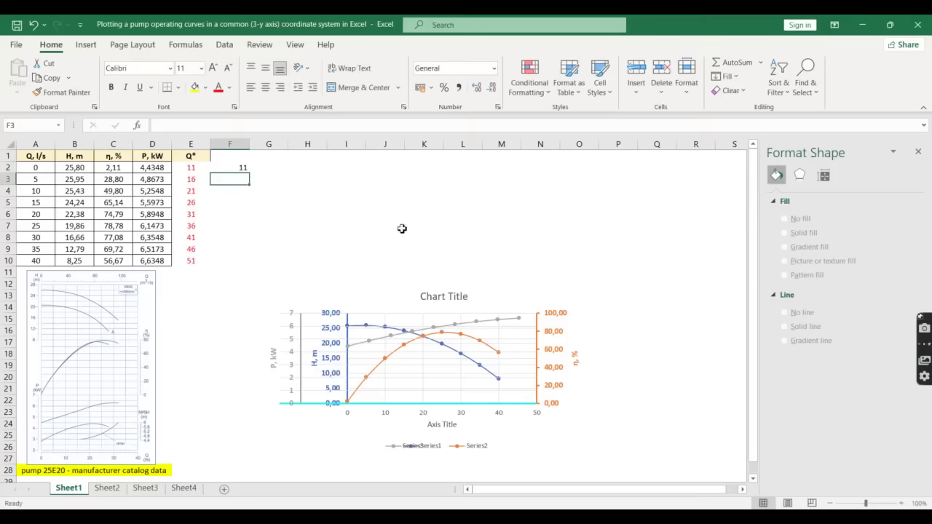
# Step: Move the P, kW overlay chart down-left, off the main chart
pyautogui.click(444, 296)
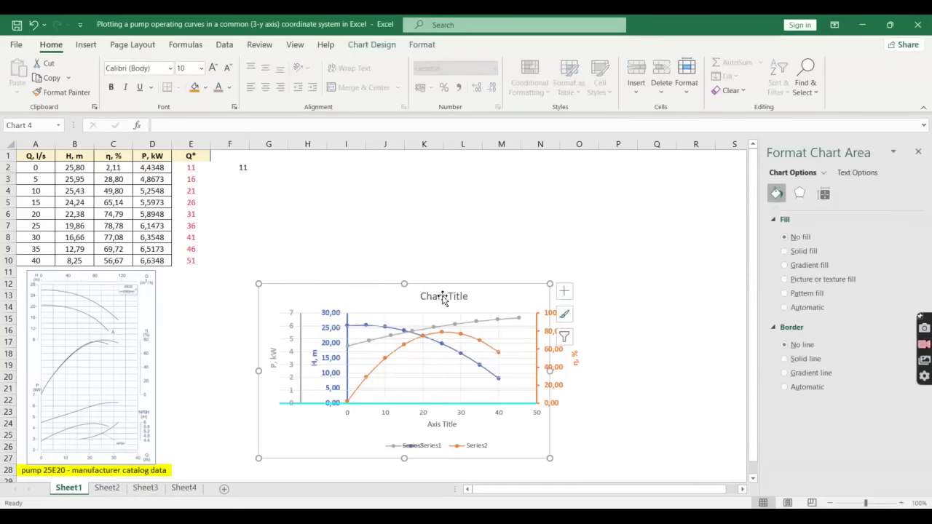
pyautogui.moveTo(423, 307); pyautogui.dragTo(422, 302)
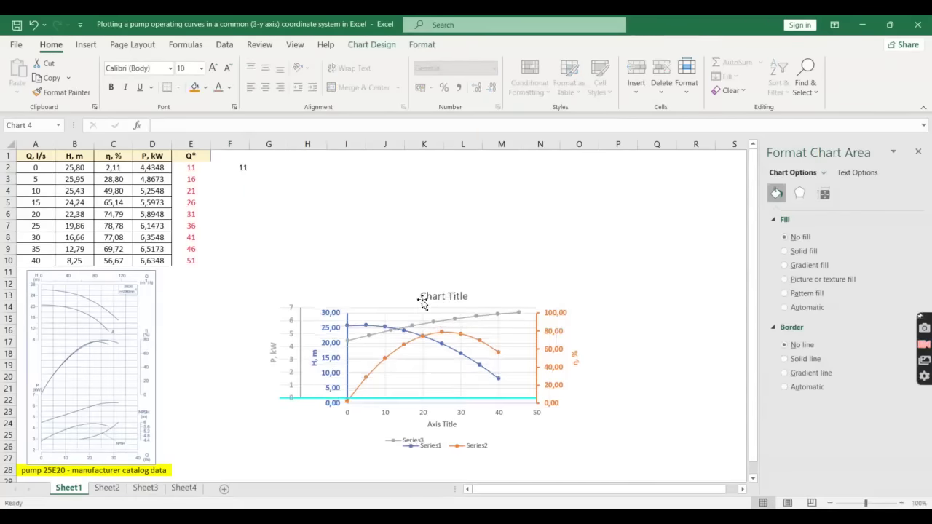
pyautogui.click(401, 292)
pyautogui.click(474, 297)
pyautogui.moveTo(401, 291); pyautogui.dragTo(339, 323)
# Step: Replace the main chart's placeholder title with 'Pump Operating Curves'
pyautogui.click(426, 295)
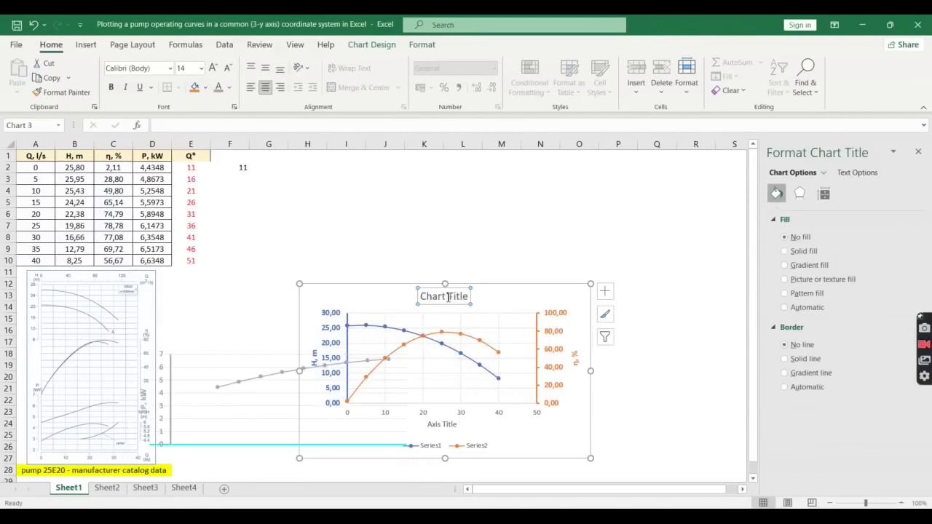
pyautogui.moveTo(426, 295); pyautogui.dragTo(466, 296)
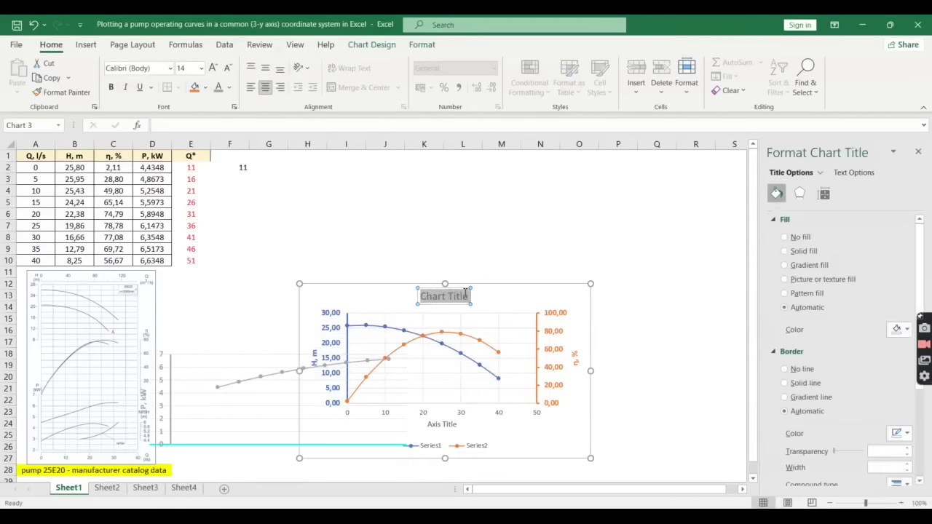
pyautogui.write('Pump')
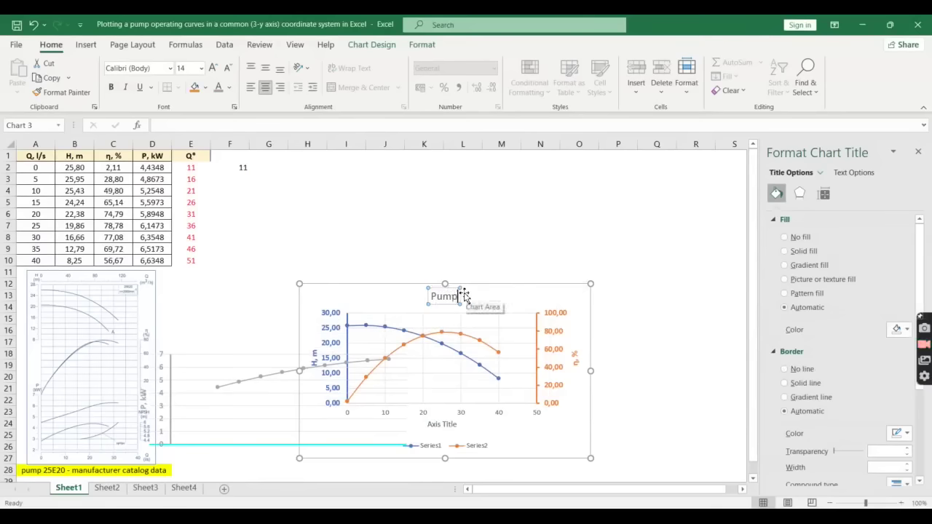
pyautogui.write(' Operating Curves')
pyautogui.click(537, 231)
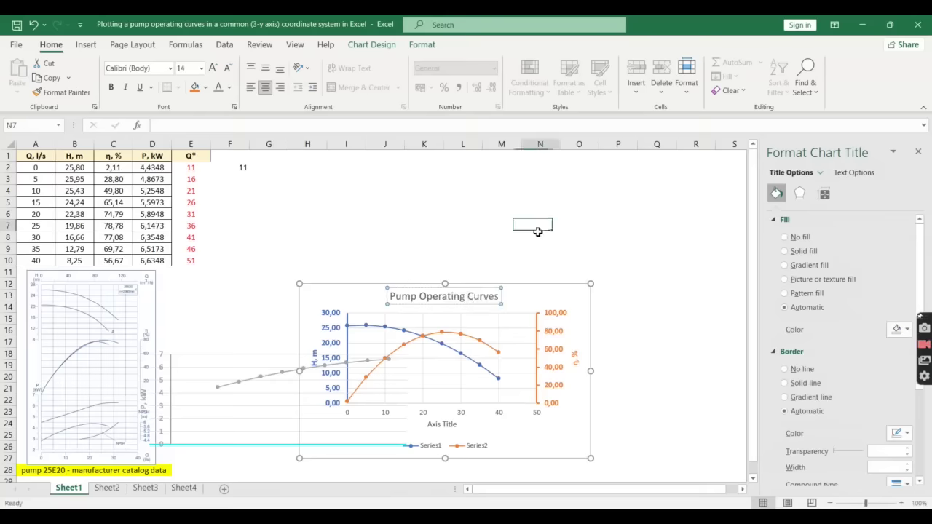
# Step: Move the P, kW overlay chart back over the main plot
pyautogui.click(291, 412)
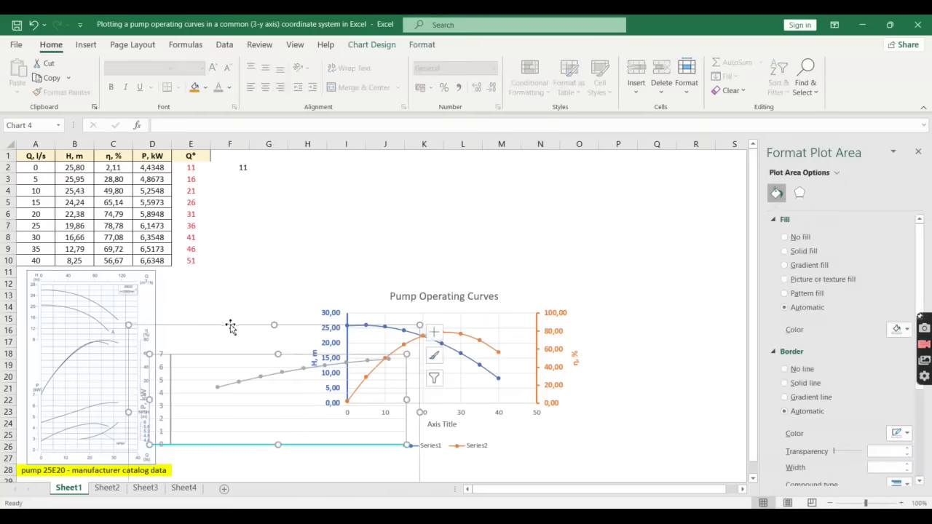
pyautogui.moveTo(230, 326)
pyautogui.mouseDown()
pyautogui.moveTo(372, 289)
pyautogui.moveTo(360, 285)
pyautogui.mouseUp()
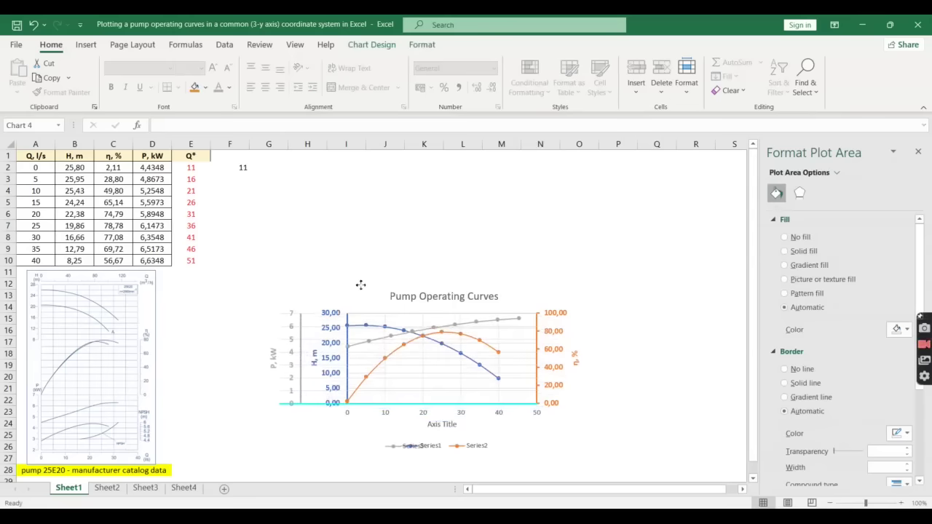
pyautogui.click(361, 285)
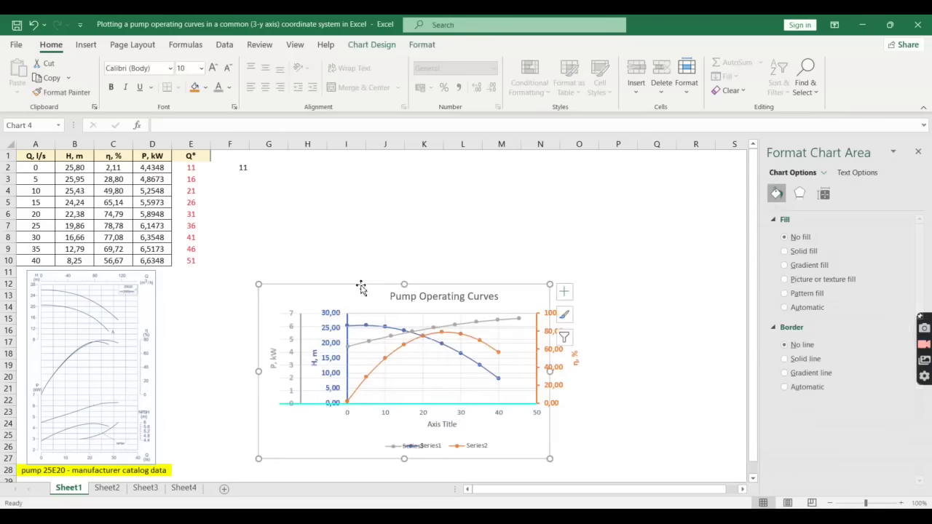
# Step: Drag the overlay's Series3 legend entry to sit right after Series2
pyautogui.click(409, 452)
pyautogui.click(393, 440)
pyautogui.click(392, 444)
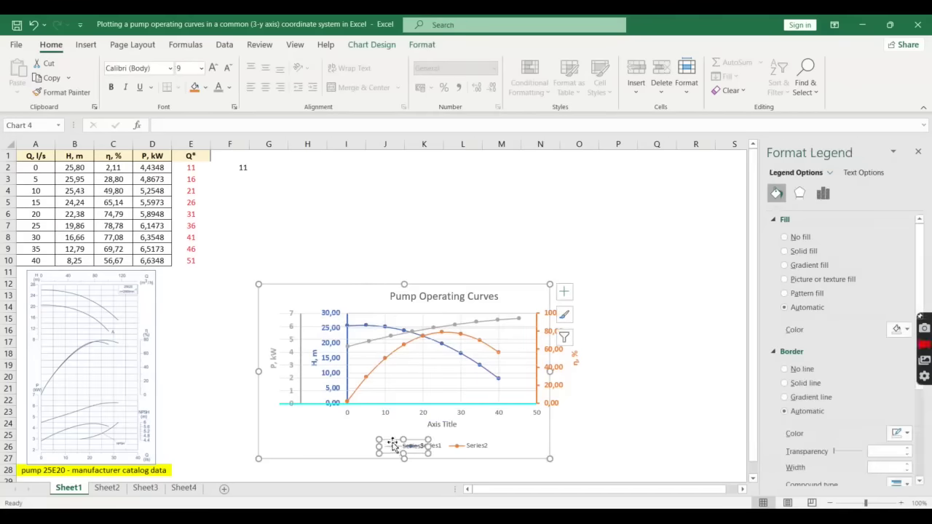
pyautogui.moveTo(391, 442); pyautogui.dragTo(358, 442)
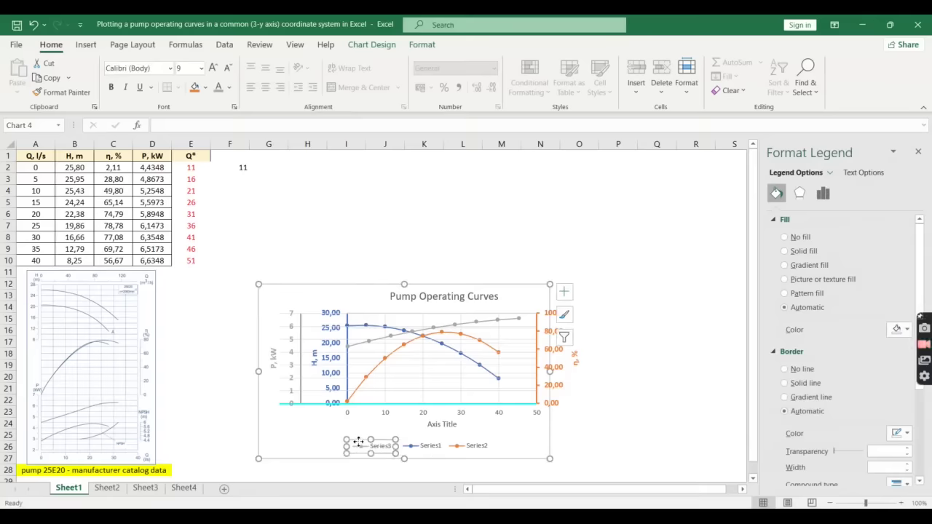
pyautogui.moveTo(358, 442); pyautogui.dragTo(507, 441)
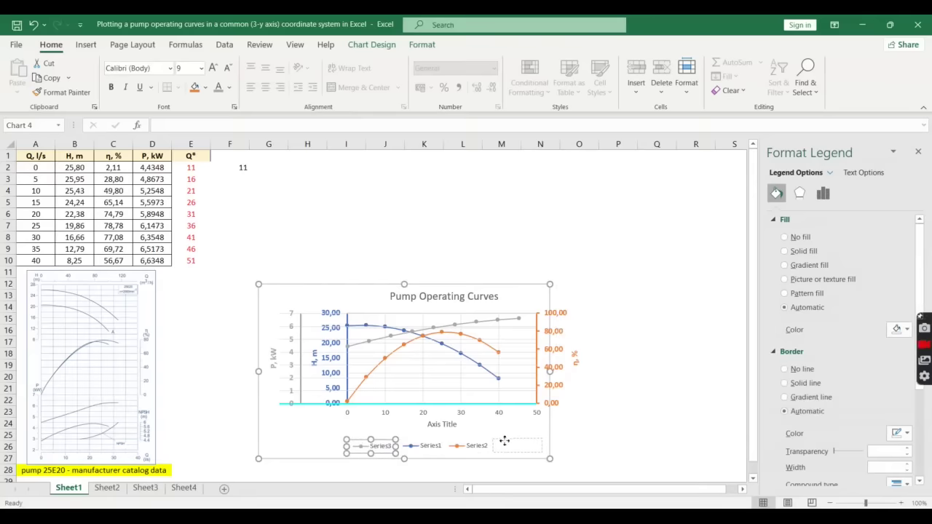
pyautogui.moveTo(503, 441); pyautogui.dragTo(503, 441)
pyautogui.click(624, 434)
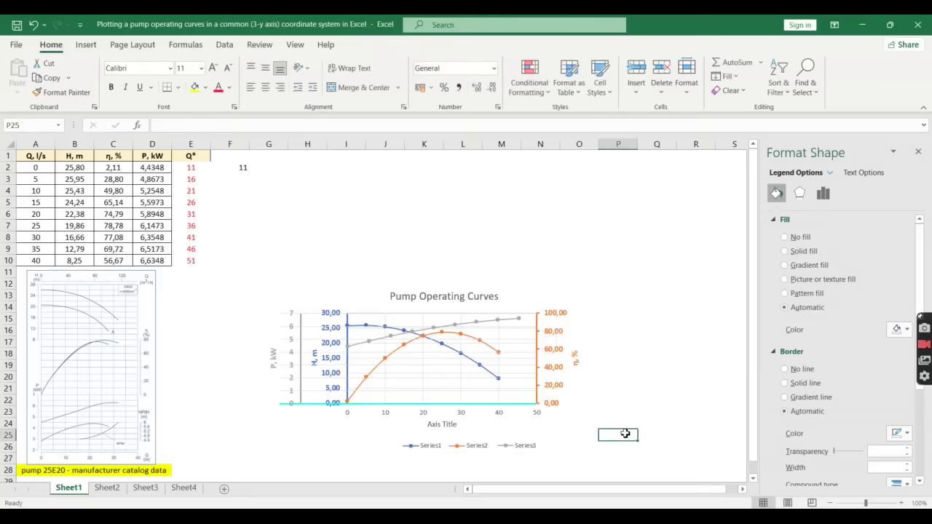
# Step: Set the overlay chart's extra horizontal axis line to No line
pyautogui.click(363, 410)
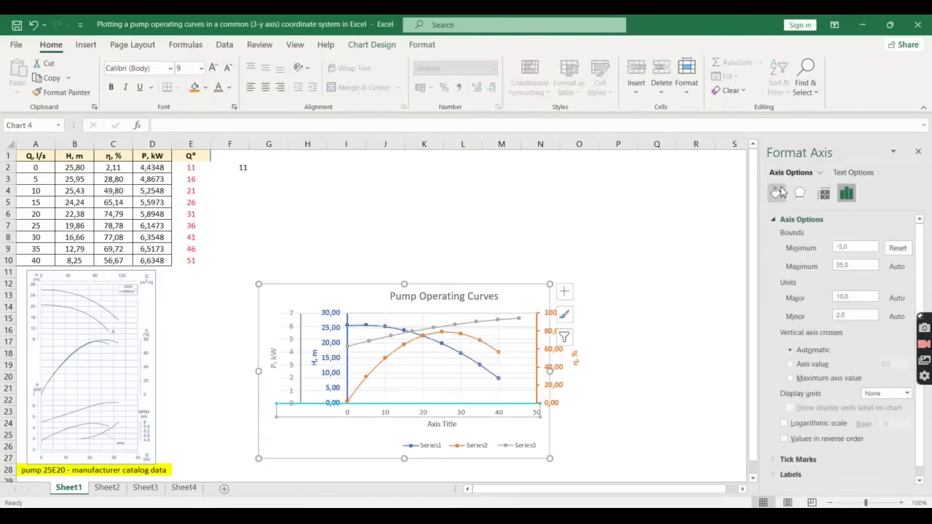
pyautogui.click(778, 193)
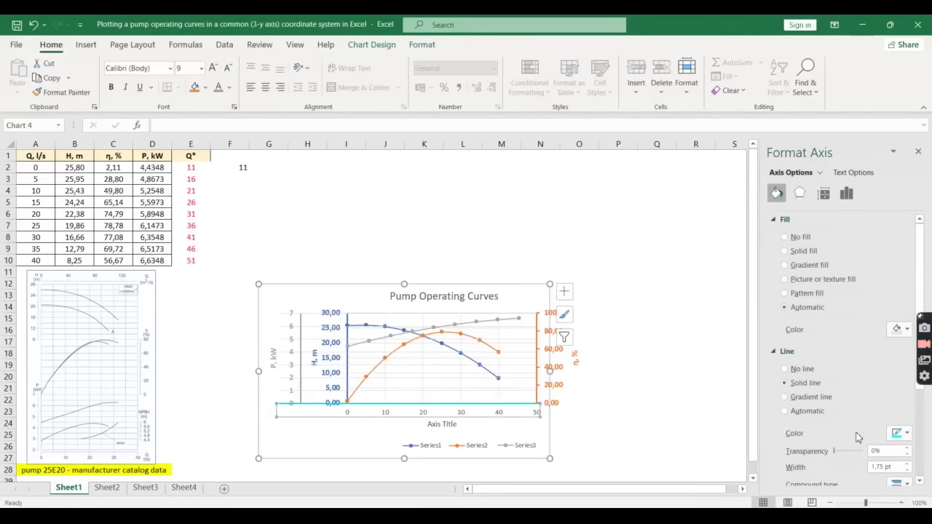
pyautogui.click(908, 434)
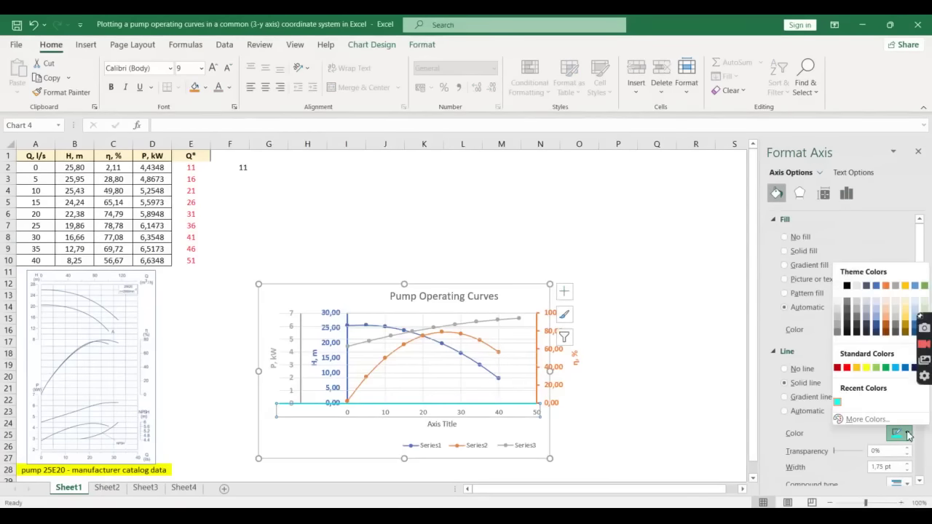
pyautogui.click(791, 371)
pyautogui.click(667, 353)
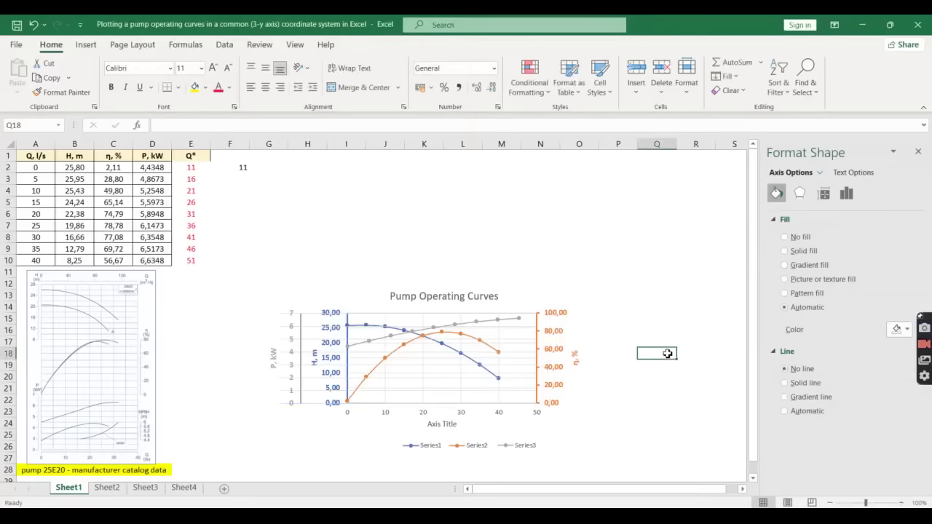
# Step: Draw a rectangle covering the whole combined chart
pyautogui.click(618, 225)
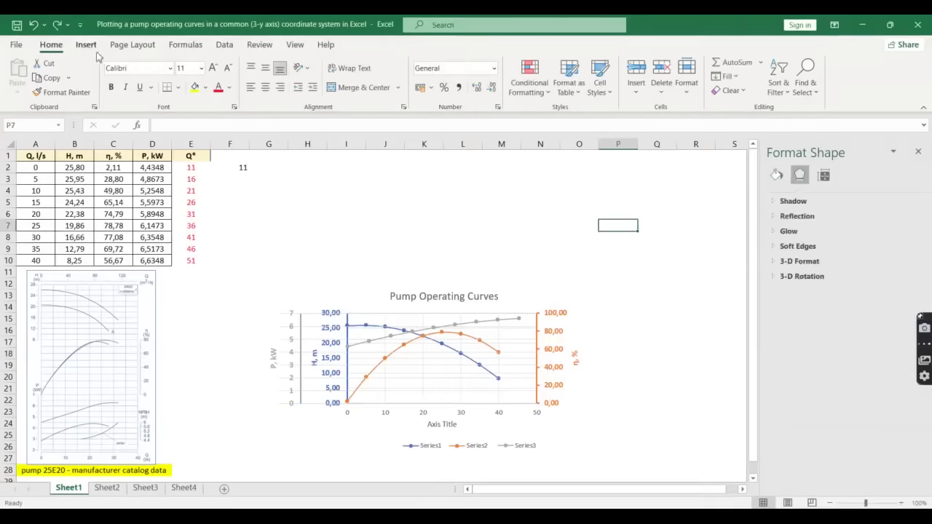
pyautogui.click(86, 46)
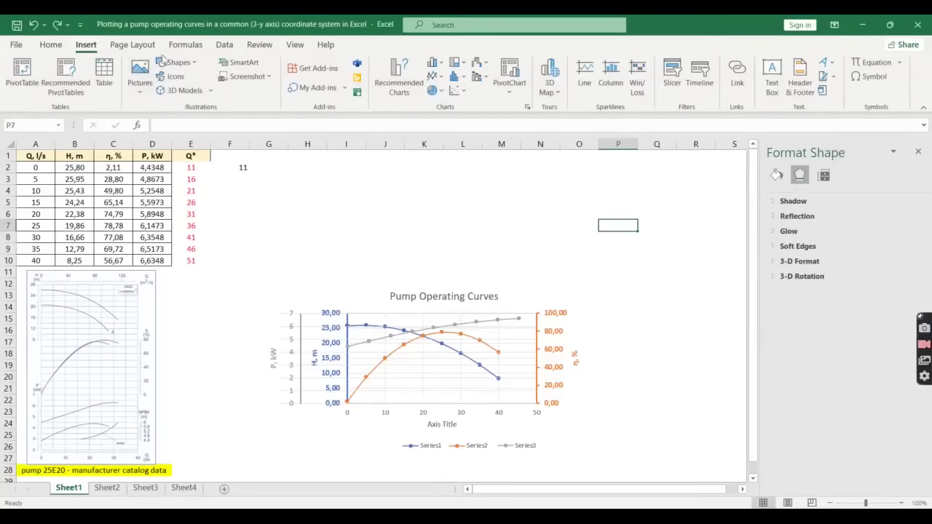
pyautogui.click(193, 64)
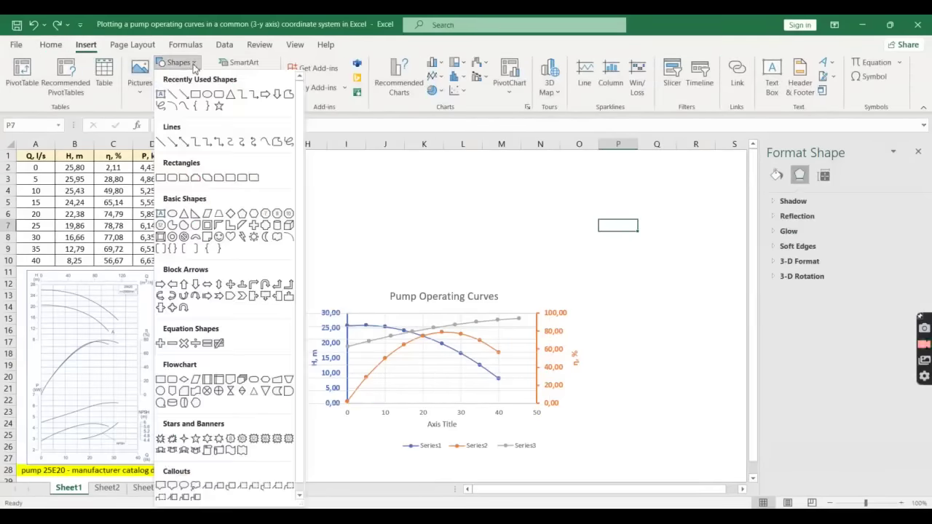
pyautogui.click(162, 178)
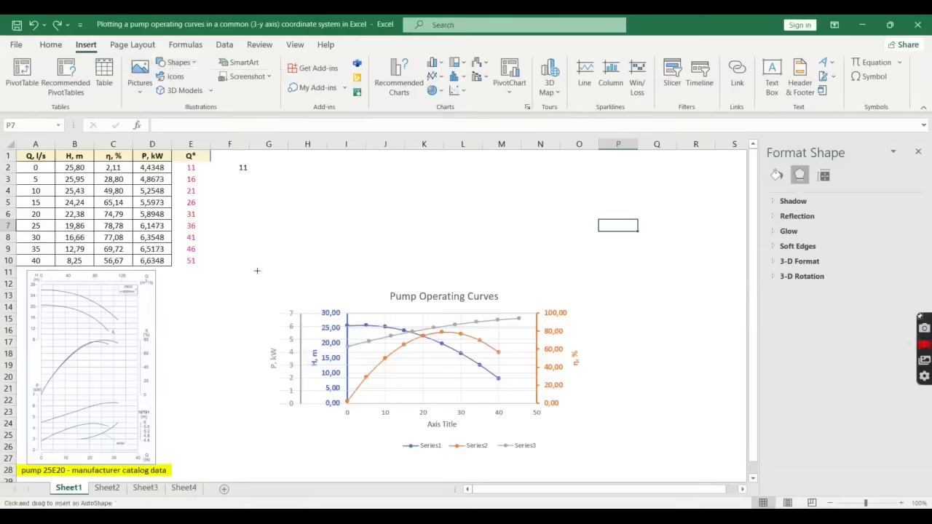
pyautogui.moveTo(254, 277); pyautogui.dragTo(590, 470)
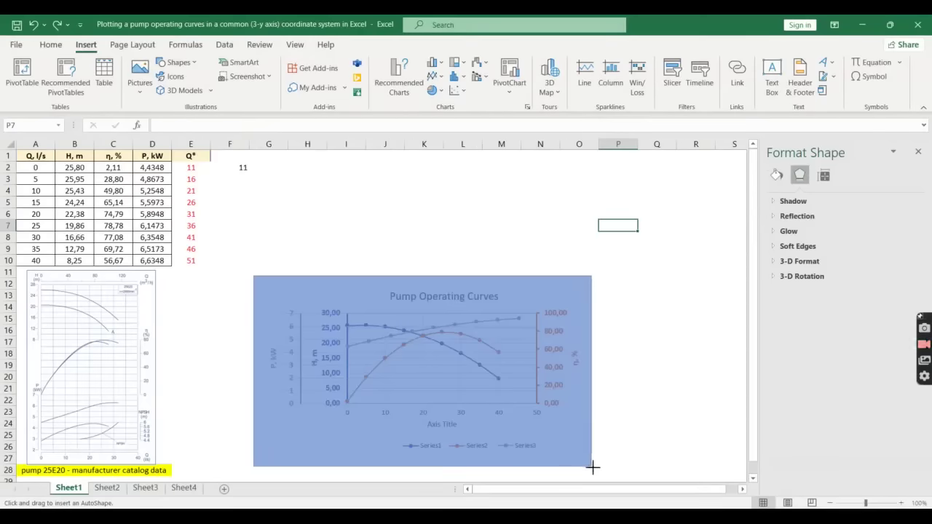
pyautogui.moveTo(590, 470); pyautogui.dragTo(594, 464)
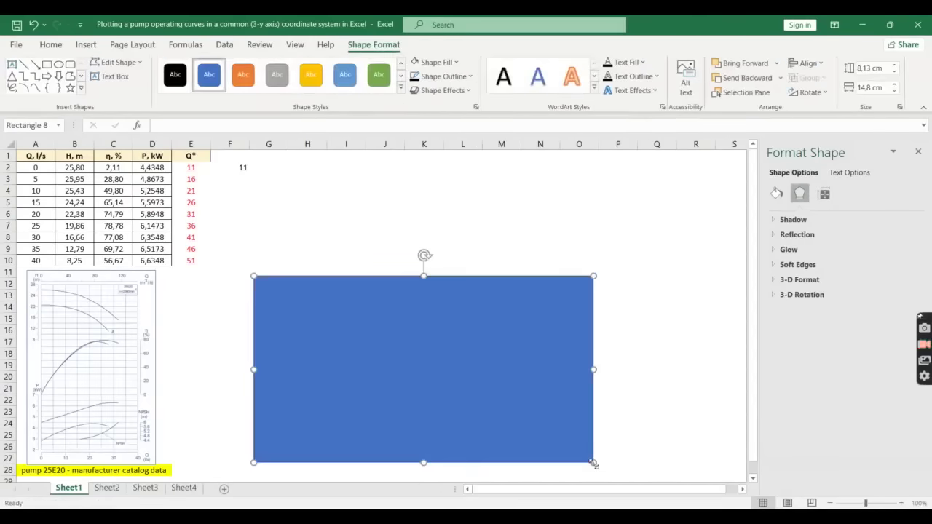
# Step: Send the rectangle to the back with Automatic fill and Automatic outline
pyautogui.click(780, 78)
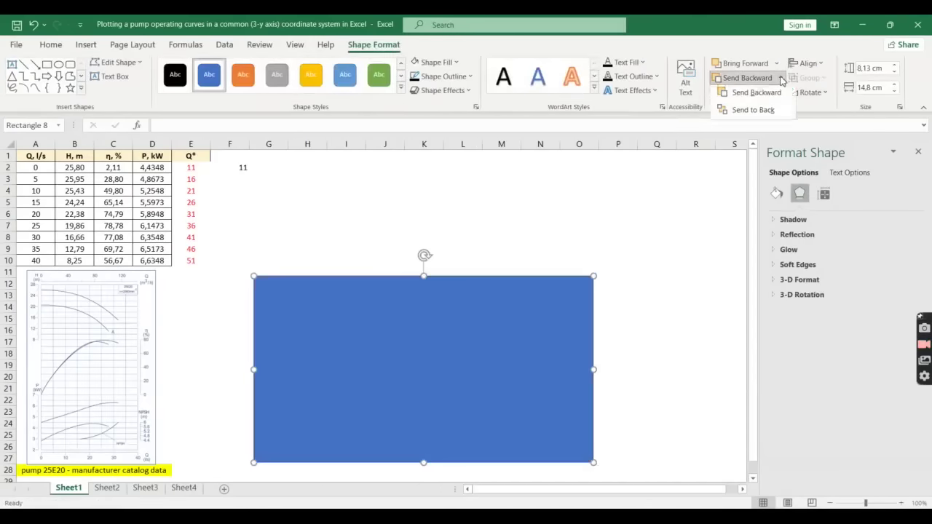
pyautogui.click(757, 112)
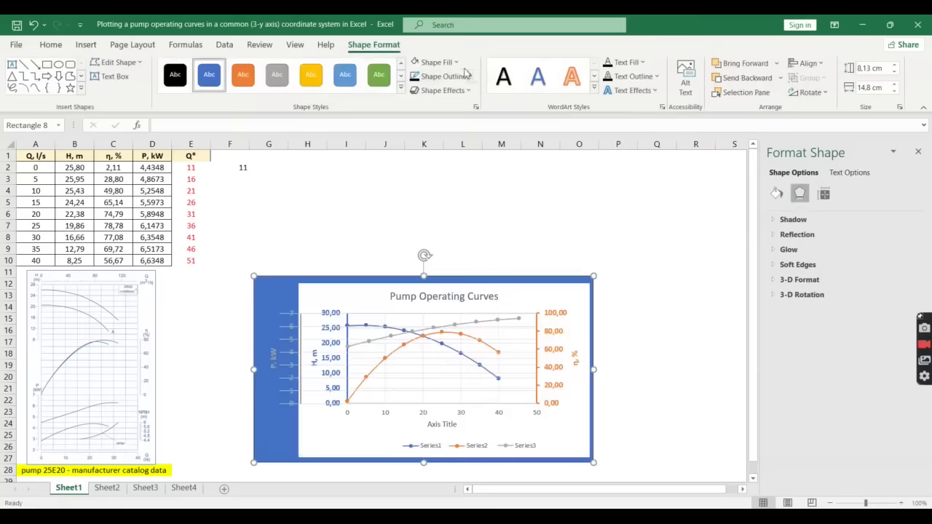
pyautogui.click(453, 62)
pyautogui.click(443, 79)
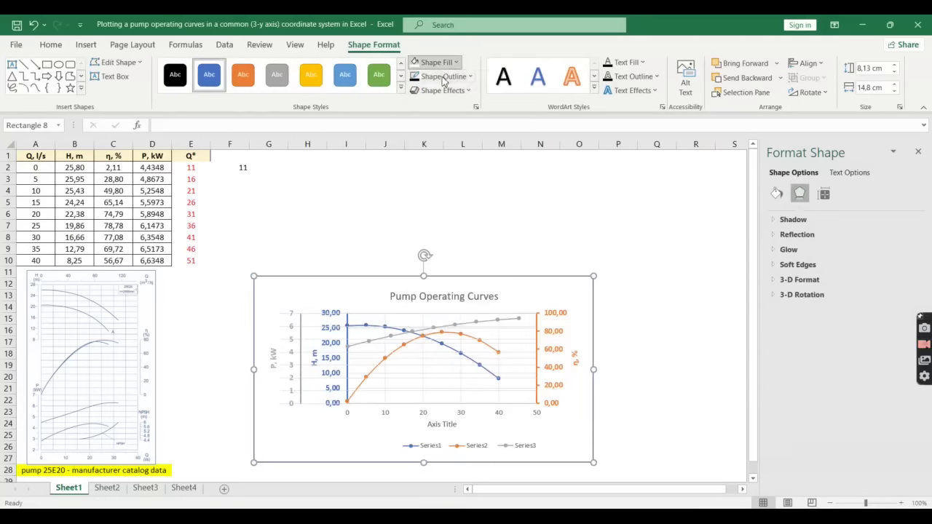
pyautogui.click(466, 77)
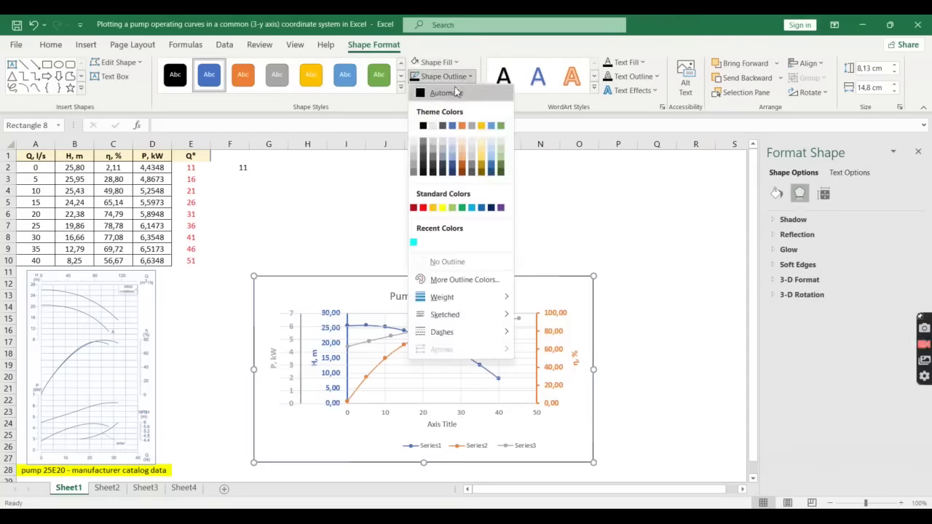
pyautogui.click(454, 92)
pyautogui.click(646, 297)
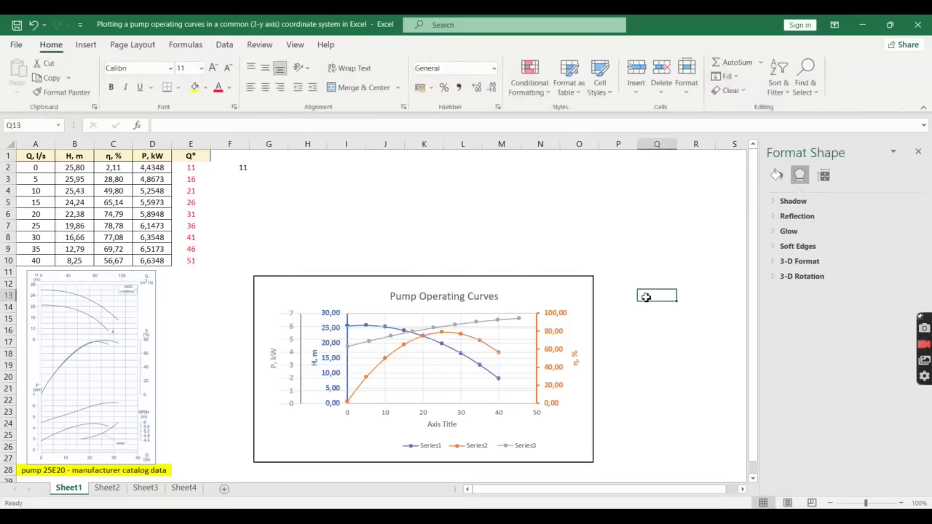
# Step: Group the chart with its frame rectangle and move the group up and right
pyautogui.click(318, 297)
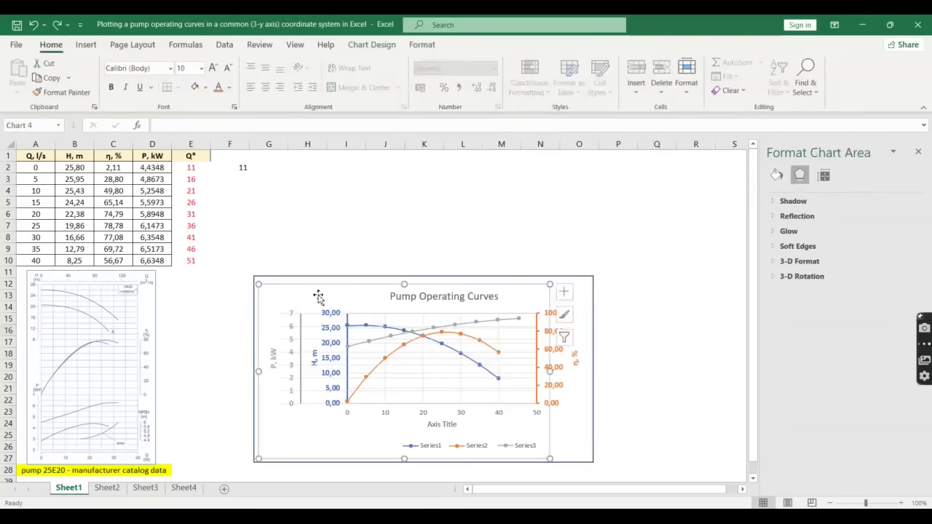
pyautogui.hotkey('ctrl', 'a')
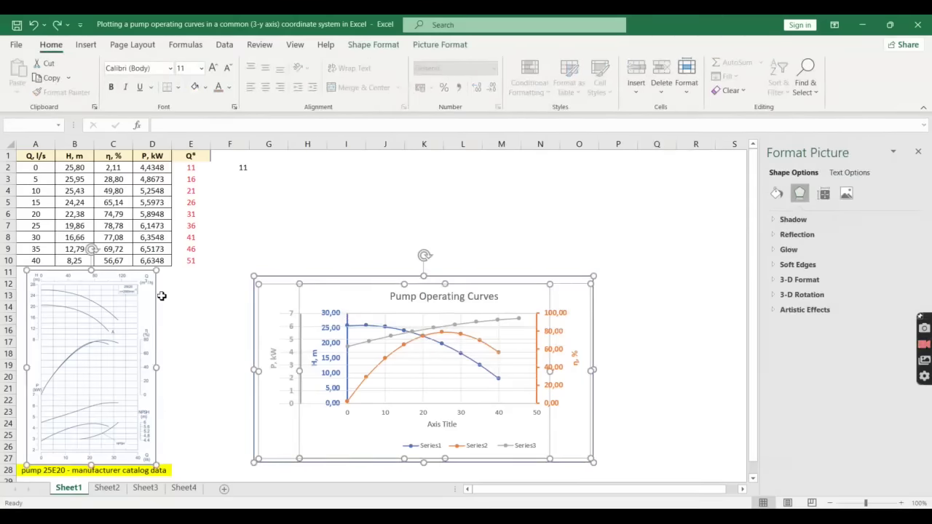
pyautogui.keyDown('ctrl'); pyautogui.click(155, 295); pyautogui.keyUp('ctrl')
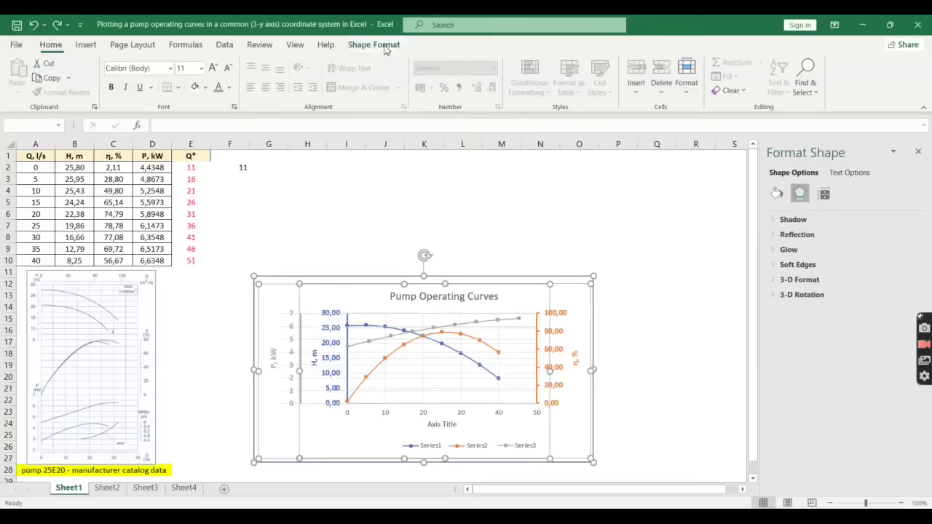
pyautogui.click(386, 47)
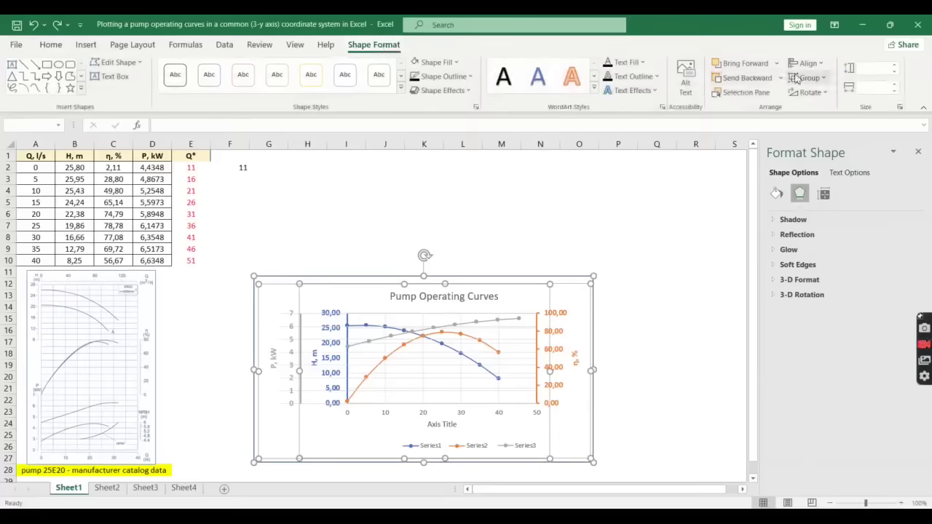
pyautogui.click(809, 78)
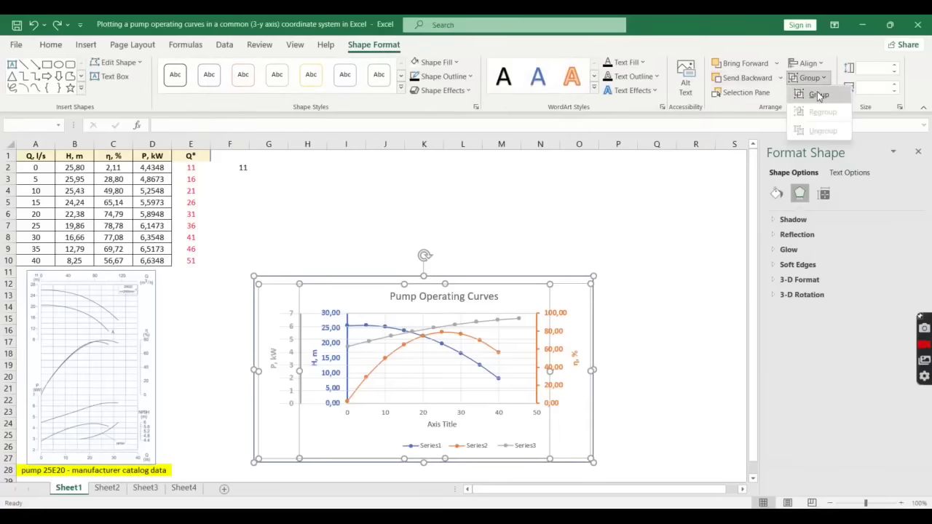
pyautogui.click(818, 96)
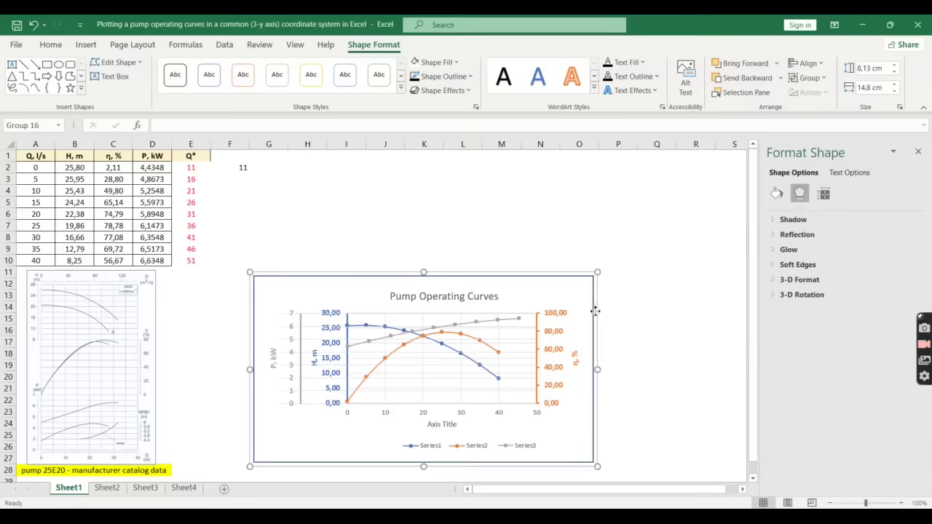
pyautogui.moveTo(595, 312); pyautogui.dragTo(583, 306)
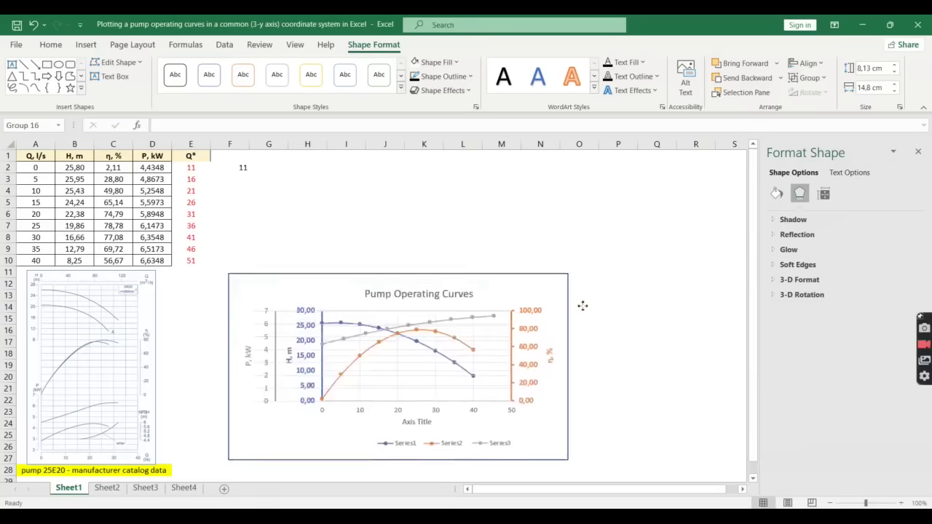
pyautogui.moveTo(583, 306); pyautogui.dragTo(626, 233)
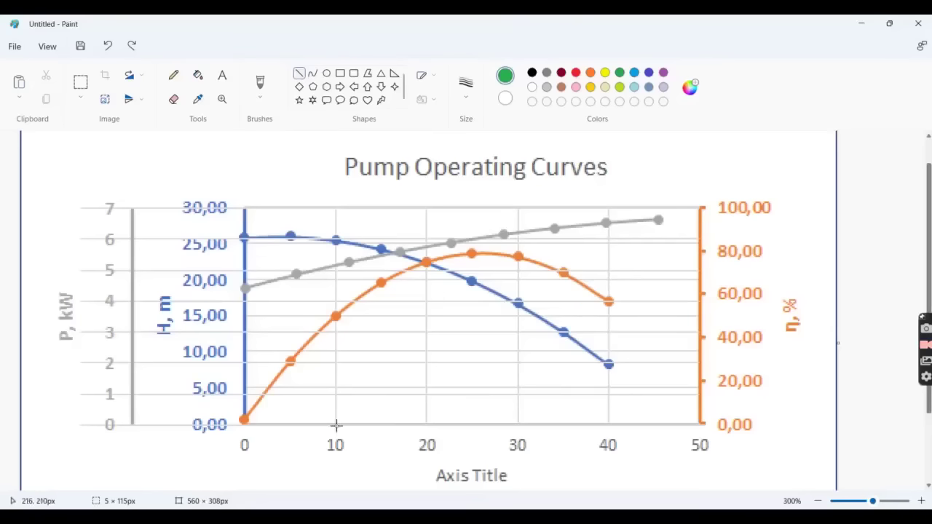
# Step: Draw green guide lines from flow 10 up to the power curve and across to the P, kW axis
pyautogui.moveTo(336, 425); pyautogui.dragTo(336, 267)
pyautogui.click(366, 304)
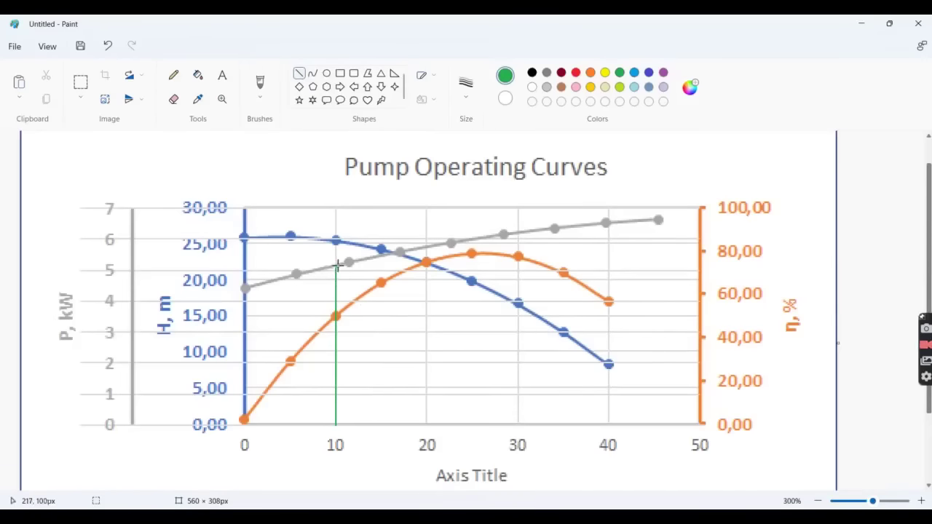
pyautogui.moveTo(337, 267); pyautogui.dragTo(124, 267)
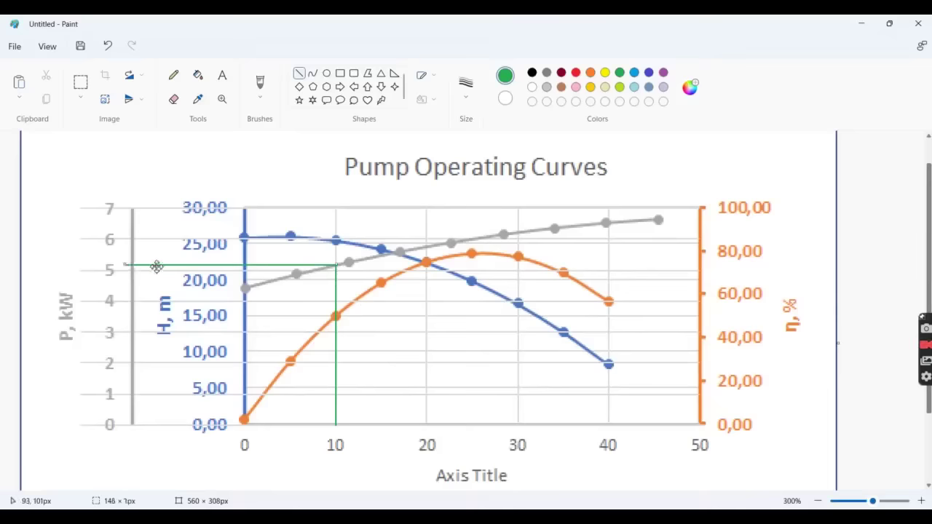
pyautogui.moveTo(156, 266); pyautogui.dragTo(156, 267)
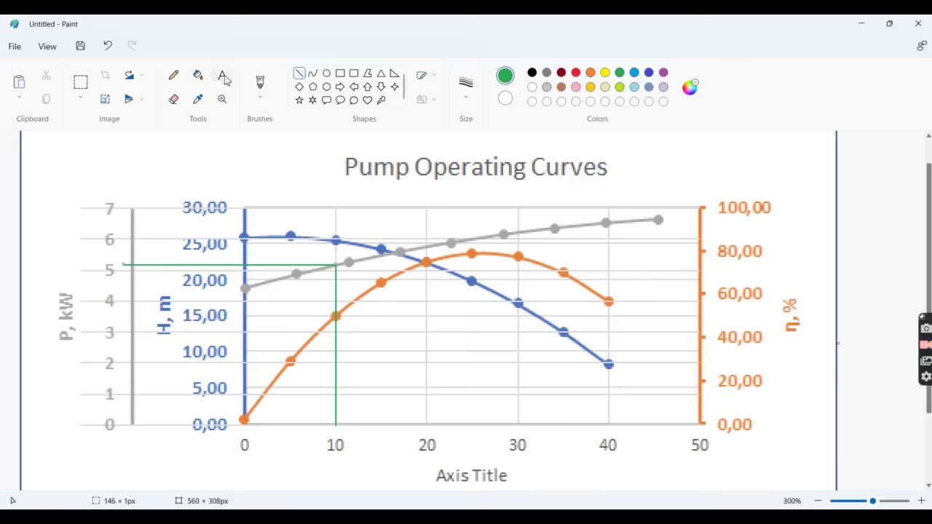
# Step: Label the green guide line 5,25 beside the P, kW axis
pyautogui.click(225, 80)
pyautogui.moveTo(83, 256); pyautogui.dragTo(136, 274)
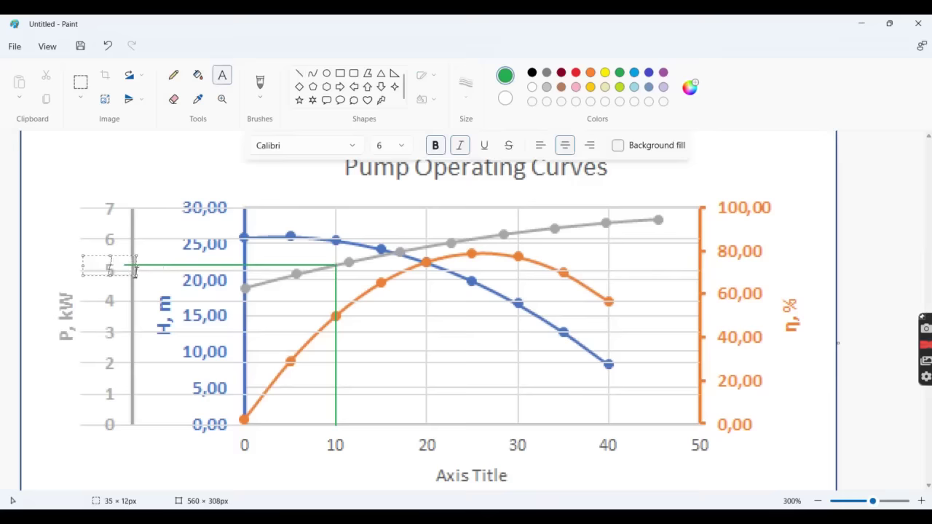
pyautogui.write('57')
pyautogui.write('5,25')
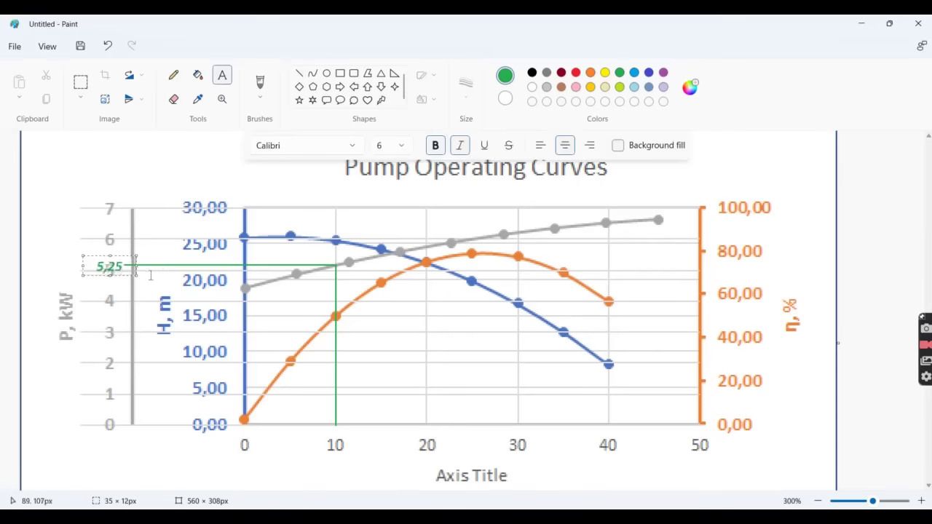
pyautogui.moveTo(125, 277); pyautogui.dragTo(148, 265)
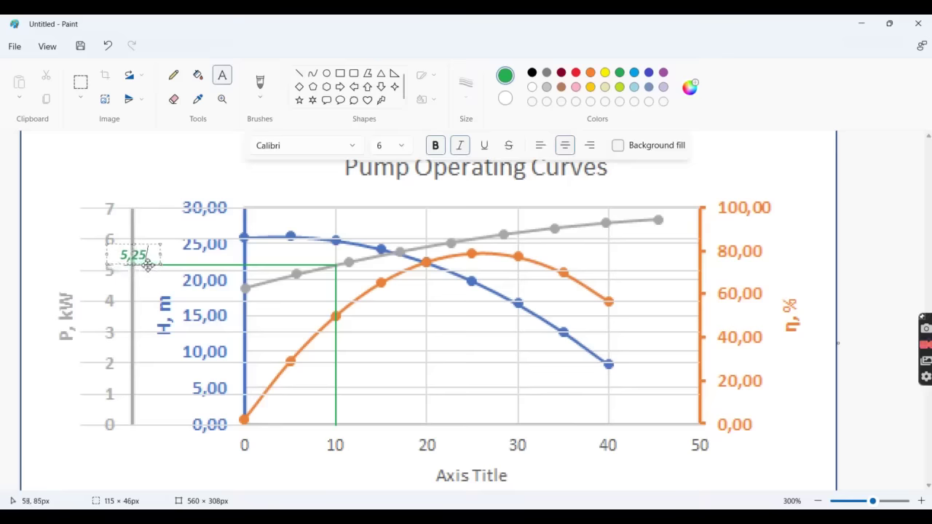
pyautogui.click(281, 308)
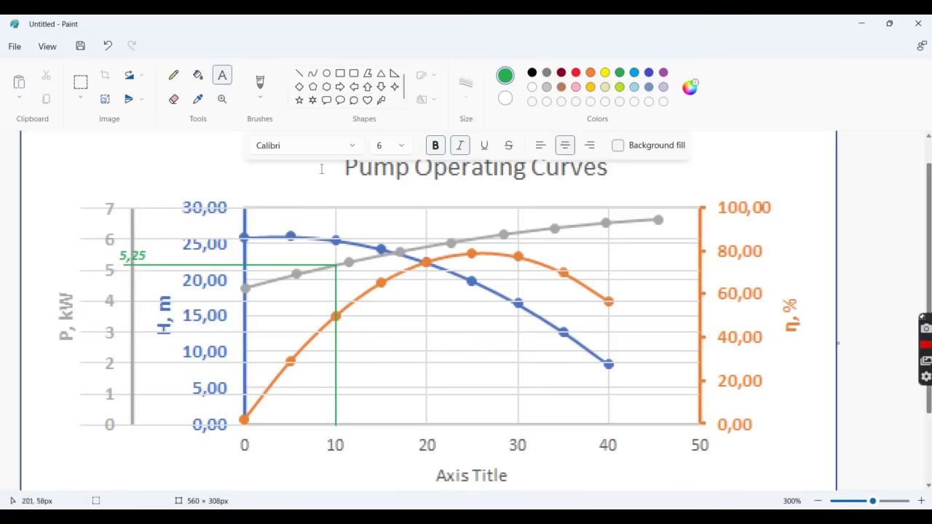
pyautogui.click(299, 74)
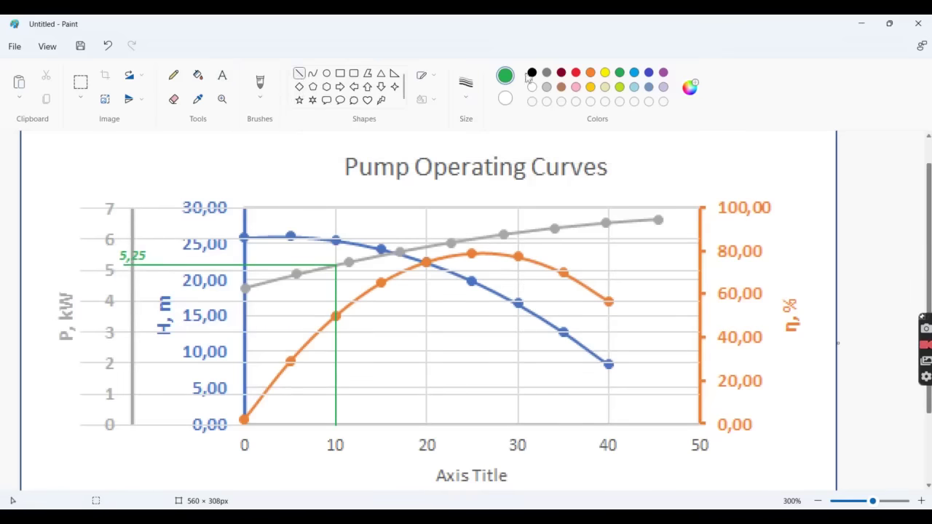
# Step: Draw pink guide lines from flow 30 up to the grey power curve and across to the P axis
pyautogui.click(575, 87)
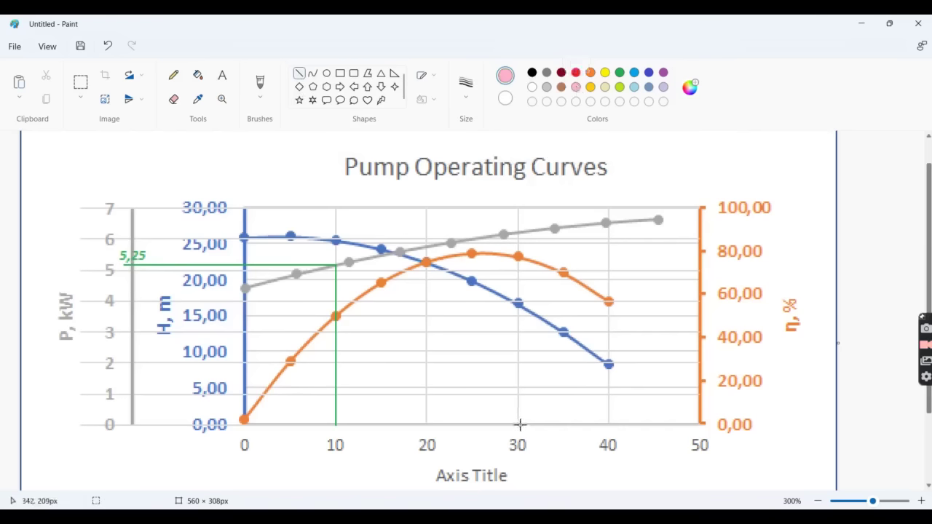
pyautogui.moveTo(520, 424); pyautogui.dragTo(518, 234)
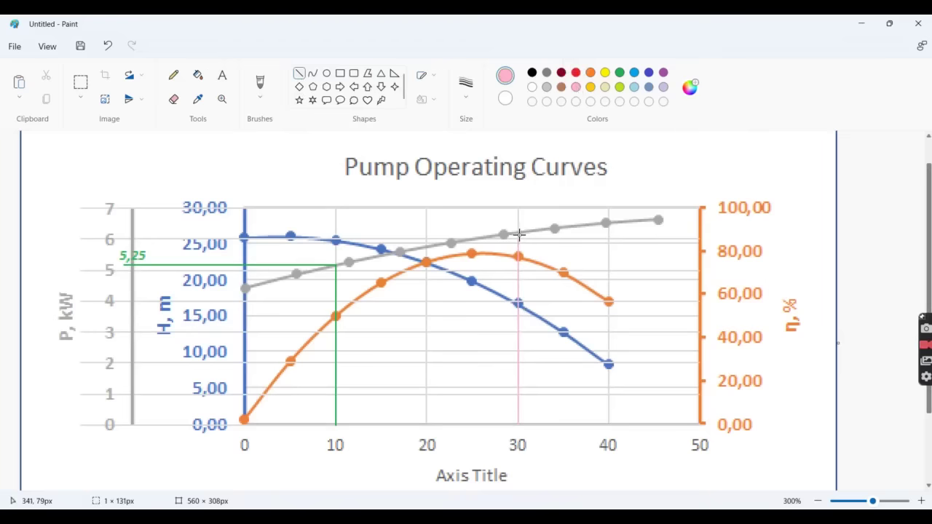
pyautogui.moveTo(519, 234); pyautogui.dragTo(519, 233)
pyautogui.click(577, 271)
pyautogui.moveTo(518, 232); pyautogui.dragTo(131, 233)
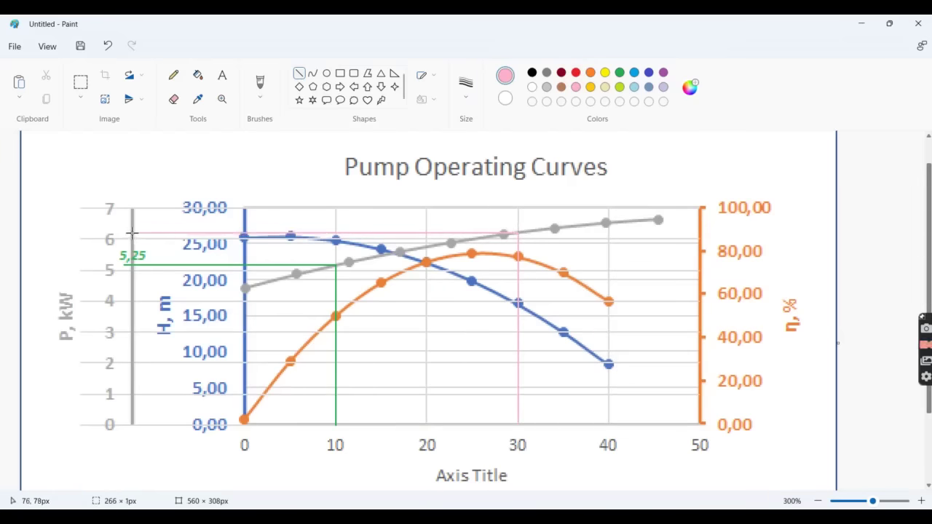
pyautogui.moveTo(129, 232); pyautogui.dragTo(128, 232)
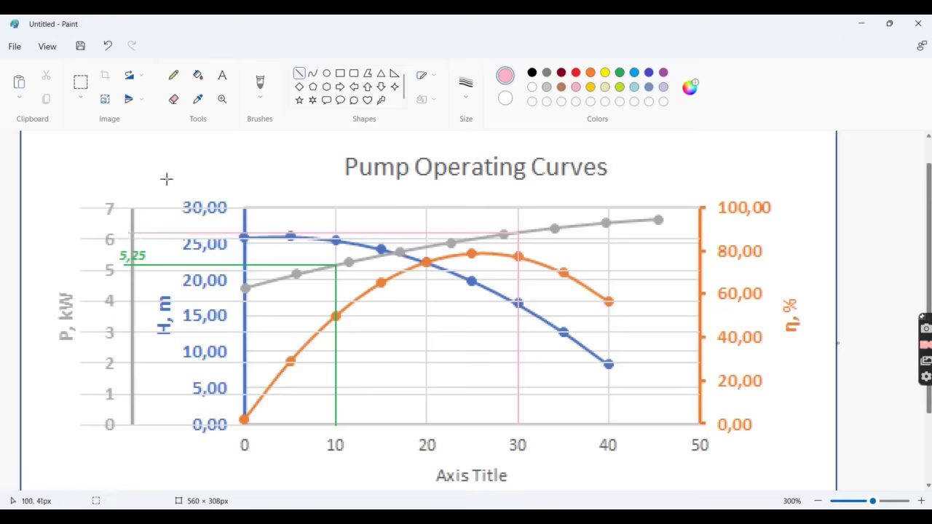
# Step: Label the pink guide line 6,3 beside the power axis
pyautogui.click(223, 77)
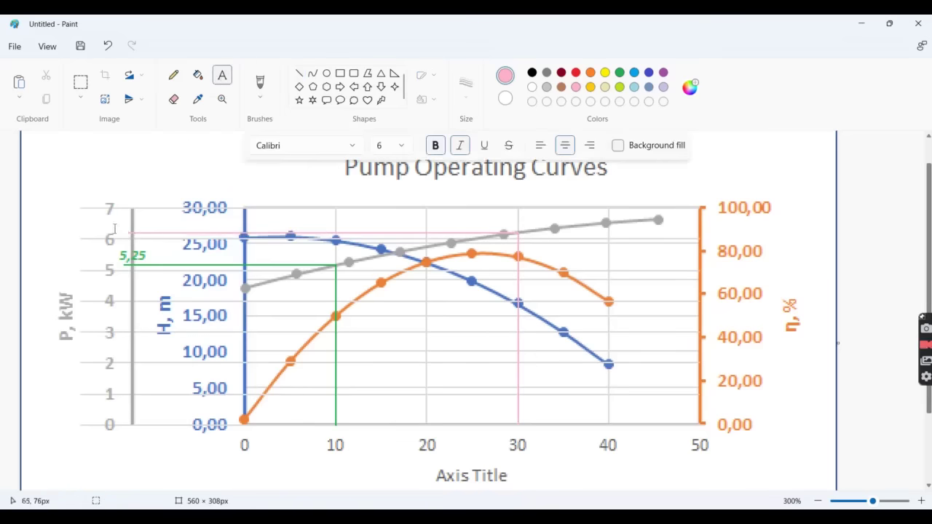
pyautogui.moveTo(115, 216); pyautogui.dragTo(162, 237)
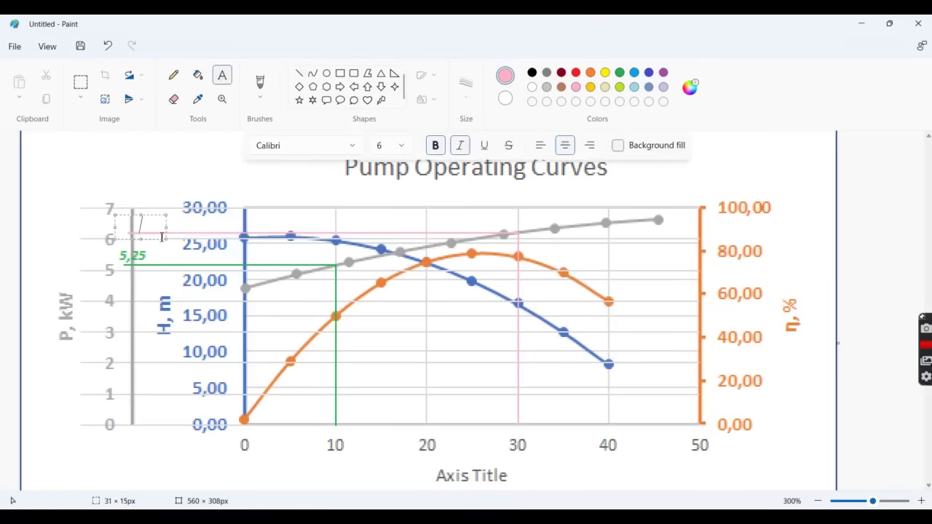
pyautogui.write('6,3')
pyautogui.moveTo(155, 239); pyautogui.dragTo(135, 240)
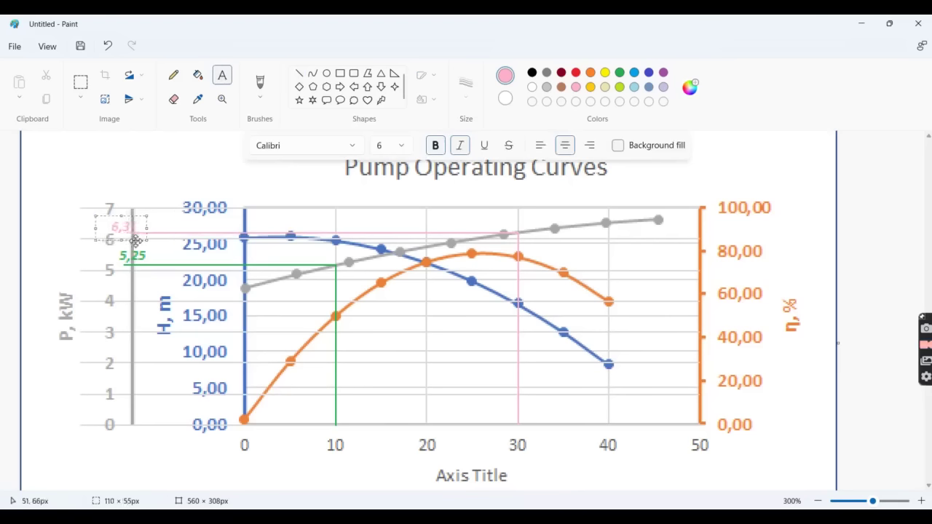
pyautogui.click(302, 309)
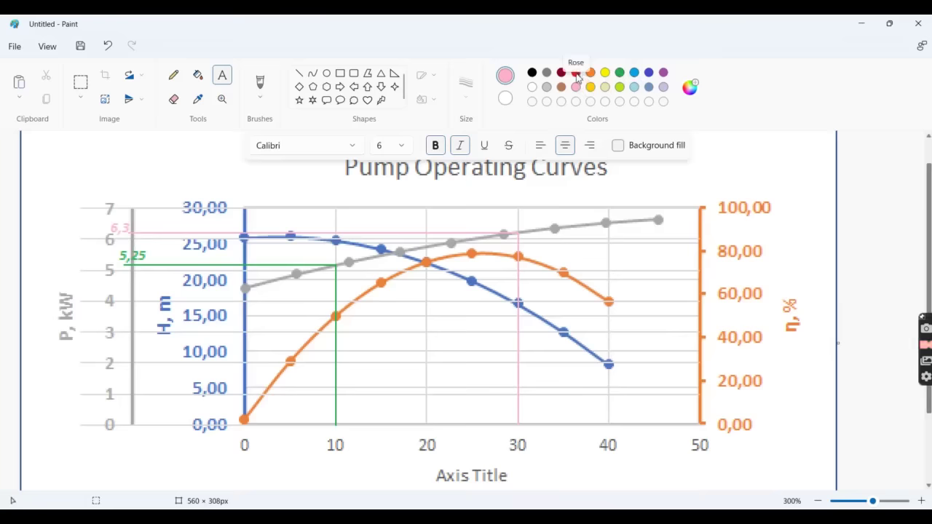
# Step: Draw purple guide lines from flow 40 up to the grey curve and across to the power axis
pyautogui.click(663, 74)
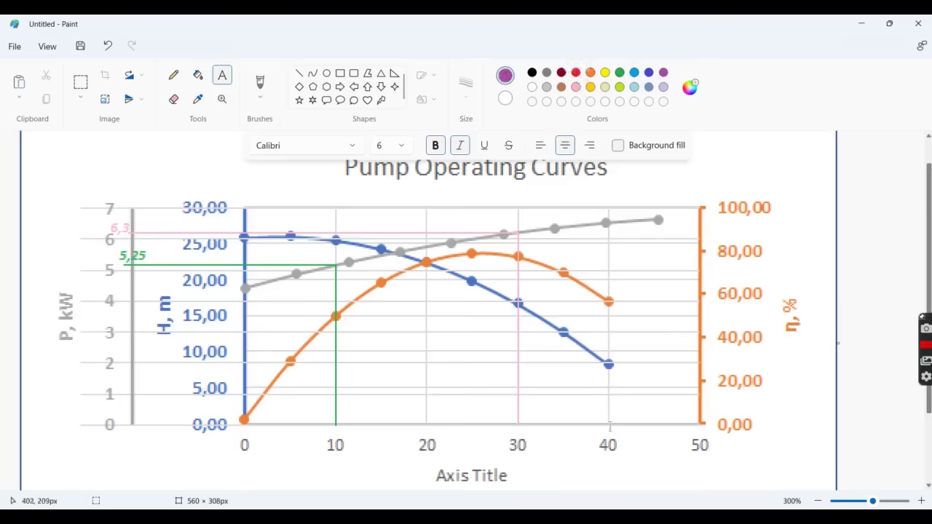
pyautogui.click(301, 71)
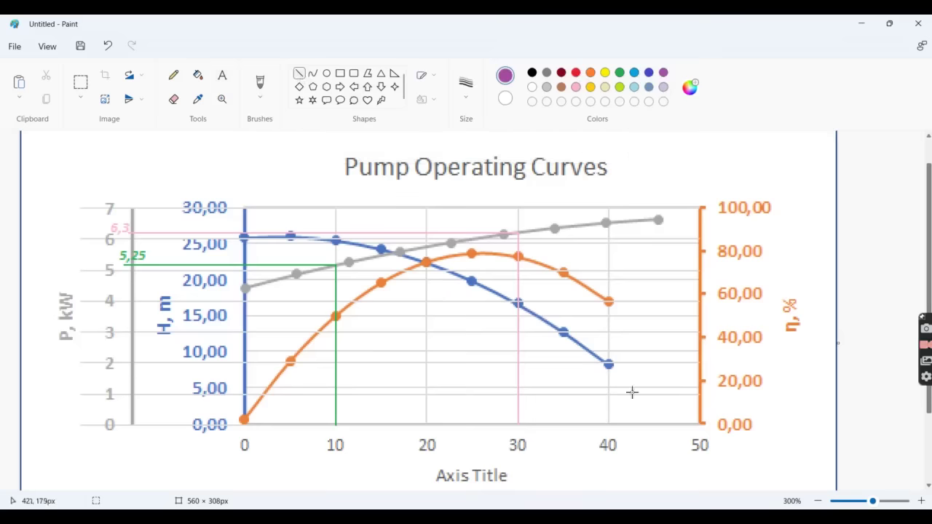
pyautogui.moveTo(609, 423); pyautogui.dragTo(609, 225)
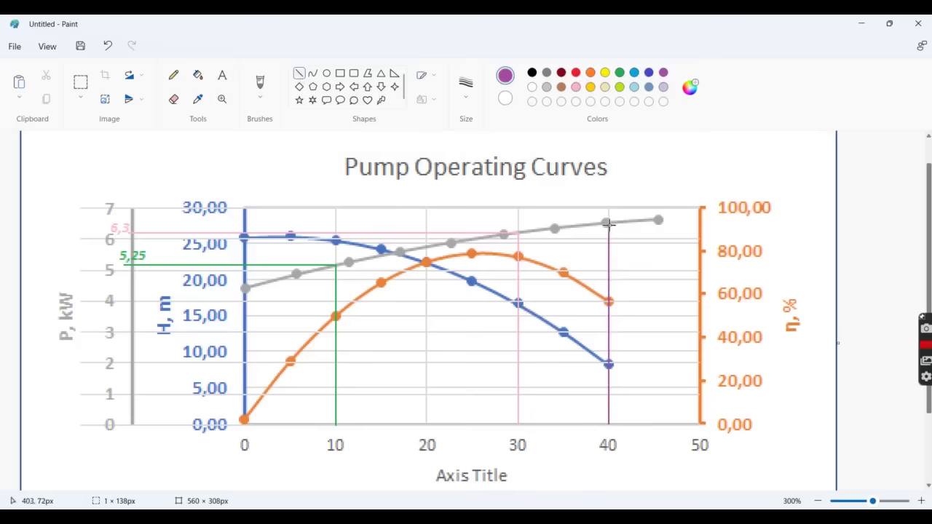
pyautogui.moveTo(610, 223); pyautogui.dragTo(610, 221)
pyautogui.click(624, 239)
pyautogui.moveTo(605, 223); pyautogui.dragTo(104, 226)
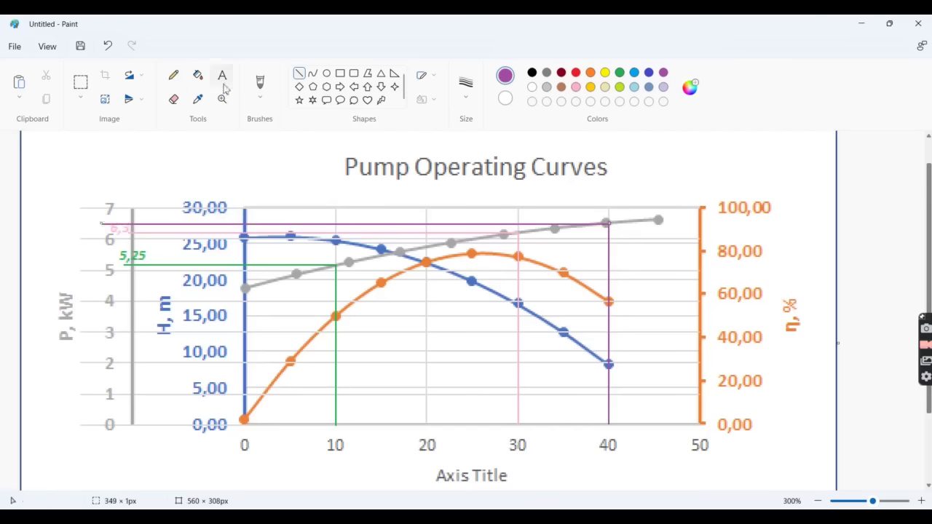
# Step: Label the purple guide line 6,6 near the top of the power axis
pyautogui.click(224, 82)
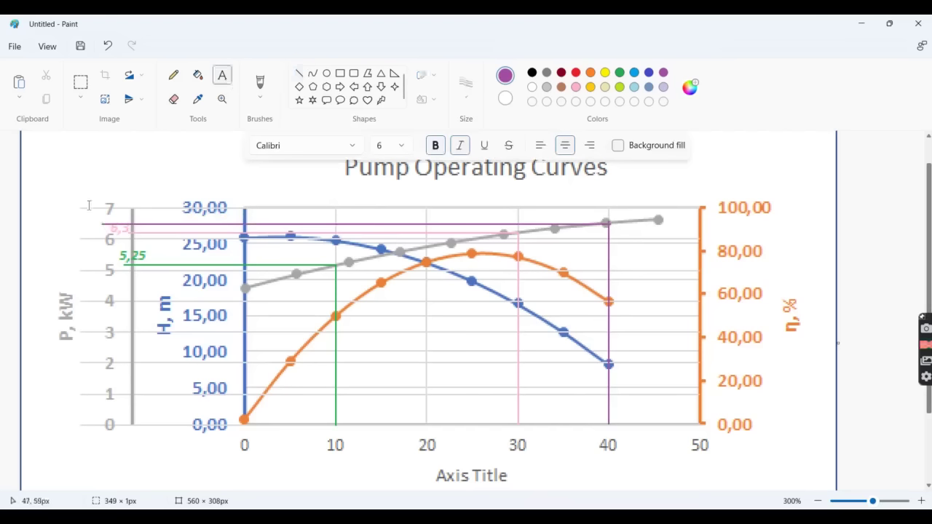
pyautogui.moveTo(88, 206); pyautogui.dragTo(138, 226)
pyautogui.write('6,6')
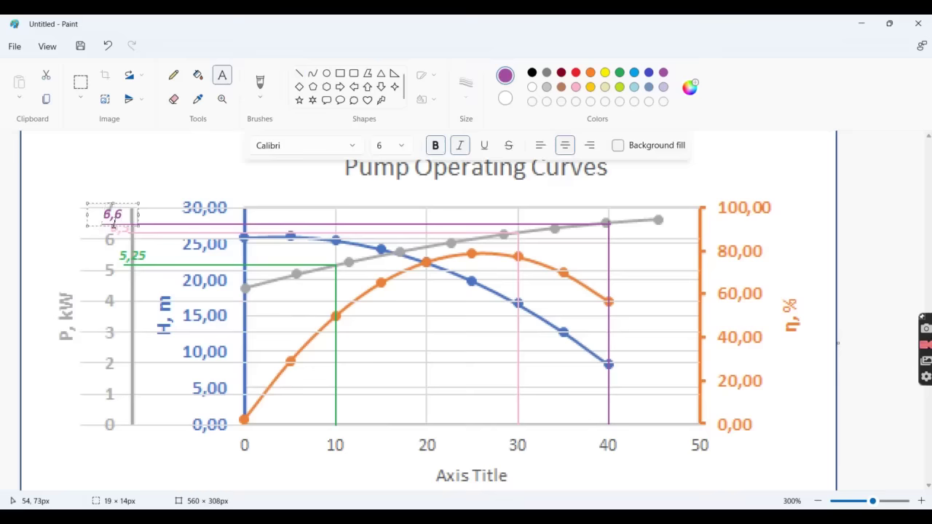
pyautogui.moveTo(104, 226); pyautogui.dragTo(105, 227)
pyautogui.click(233, 184)
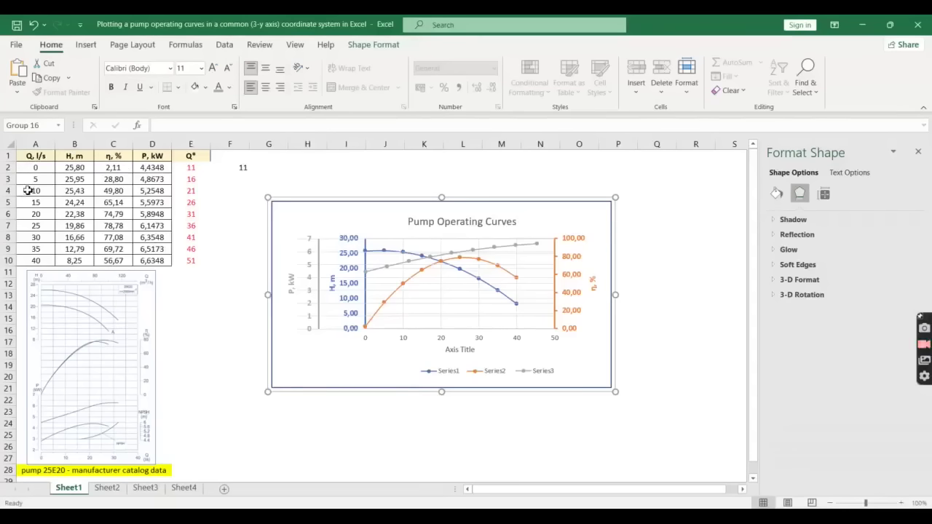
# Step: Fill cells A4 and D4 (flow 10, power 5,2548) yellow
pyautogui.moveTo(29, 192); pyautogui.dragTo(148, 190)
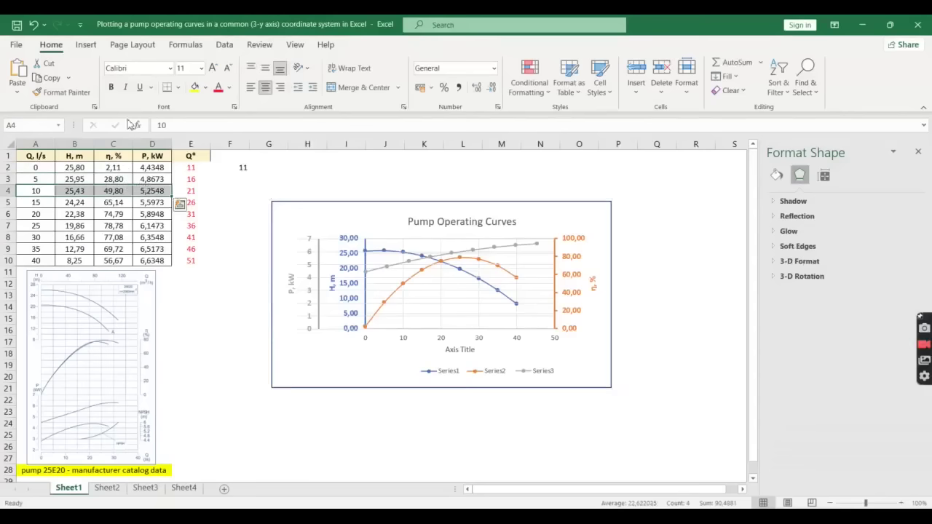
pyautogui.click(44, 190)
pyautogui.click(194, 88)
pyautogui.click(156, 190)
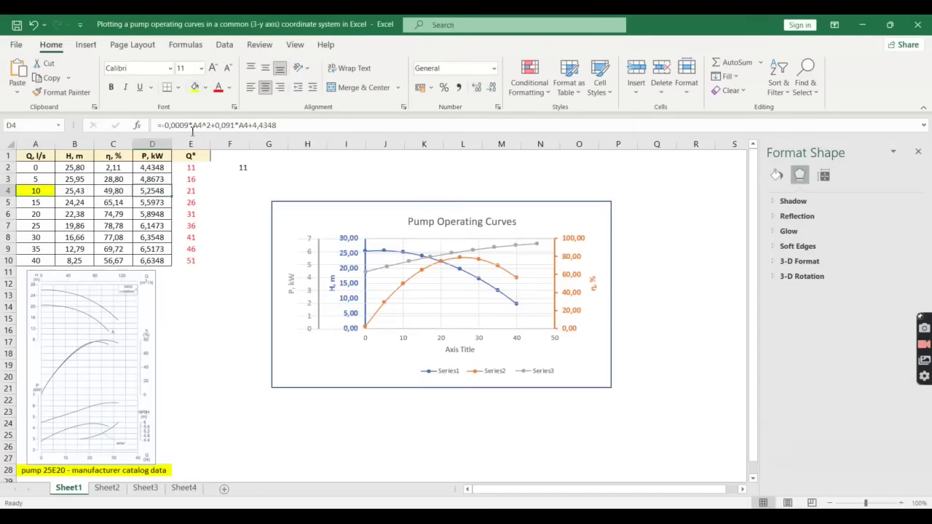
pyautogui.click(194, 88)
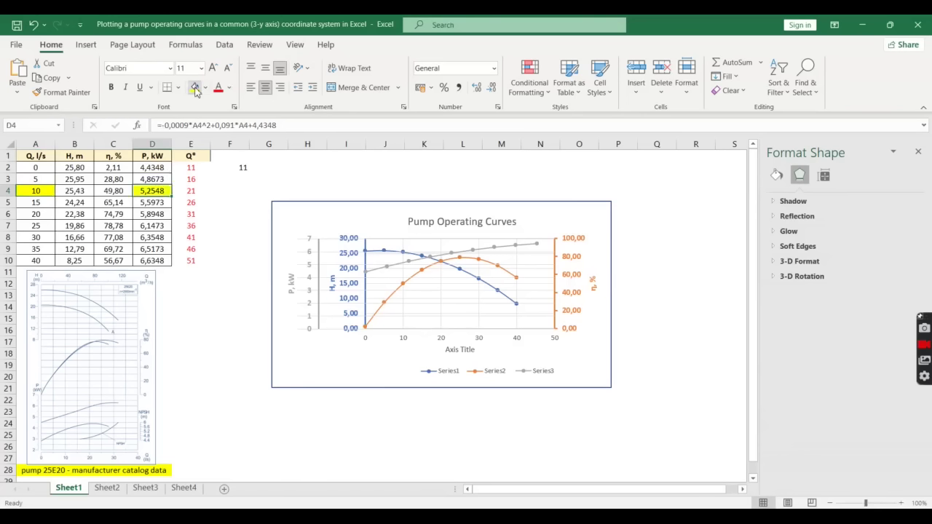
# Step: Fill A8, D8, A10 and D10 (flows 30 and 40) yellow, then nudge the grouped chart
pyautogui.click(39, 237)
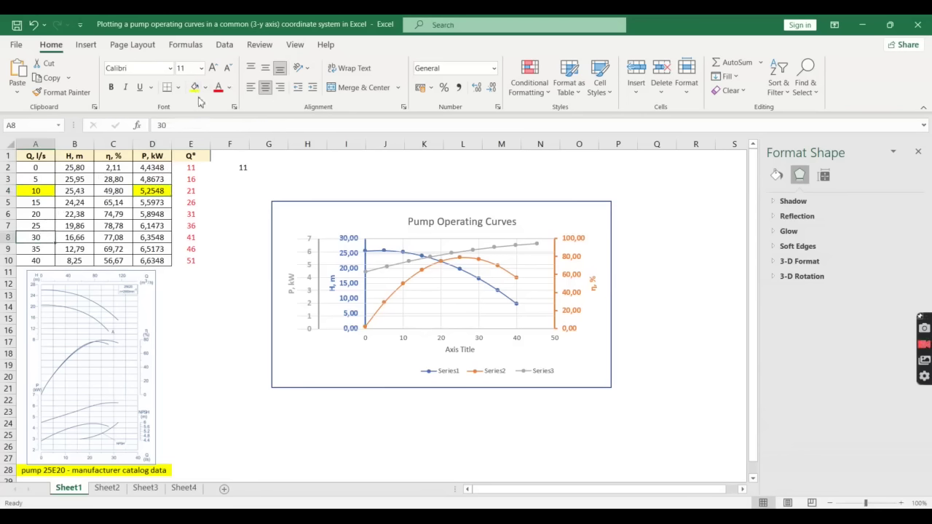
pyautogui.click(194, 88)
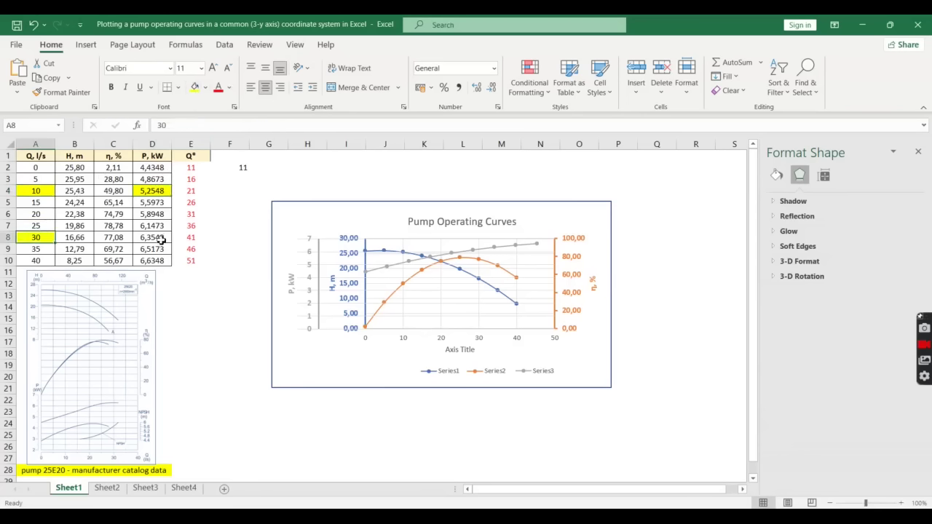
pyautogui.click(161, 238)
pyautogui.click(195, 87)
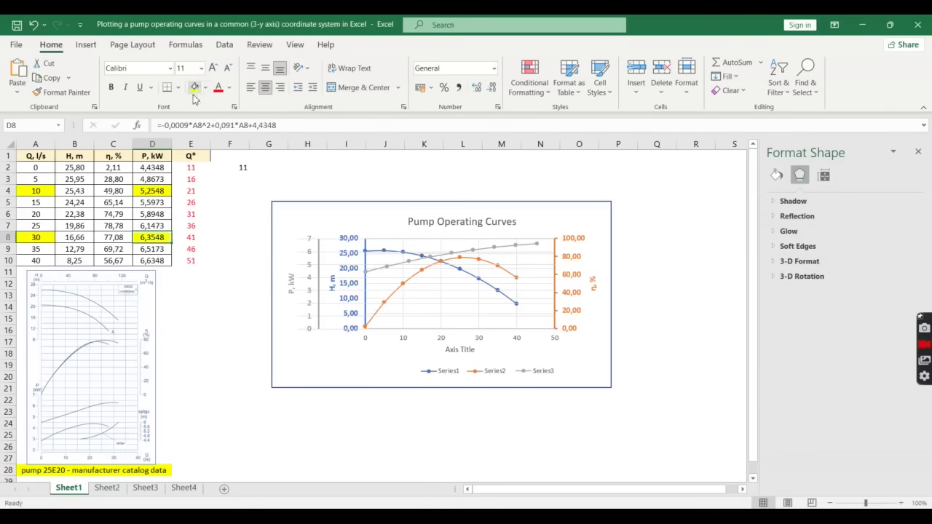
pyautogui.click(46, 260)
pyautogui.click(194, 88)
pyautogui.click(162, 262)
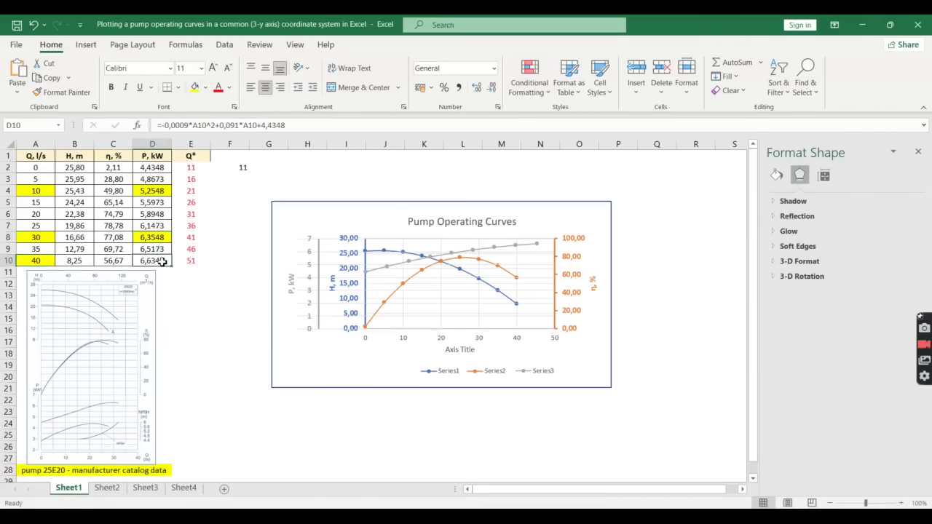
pyautogui.click(194, 88)
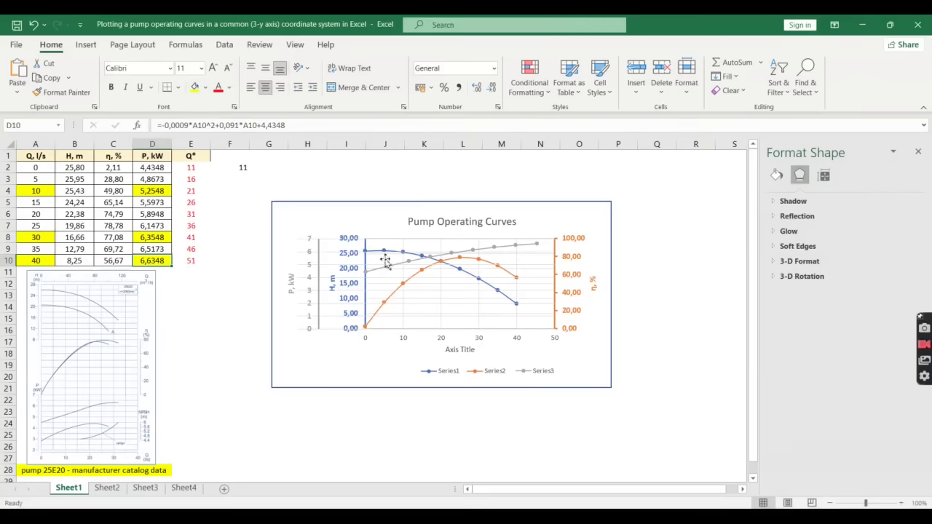
pyautogui.moveTo(324, 391)
pyautogui.mouseDown()
pyautogui.moveTo(302, 415)
pyautogui.moveTo(323, 389)
pyautogui.mouseUp()
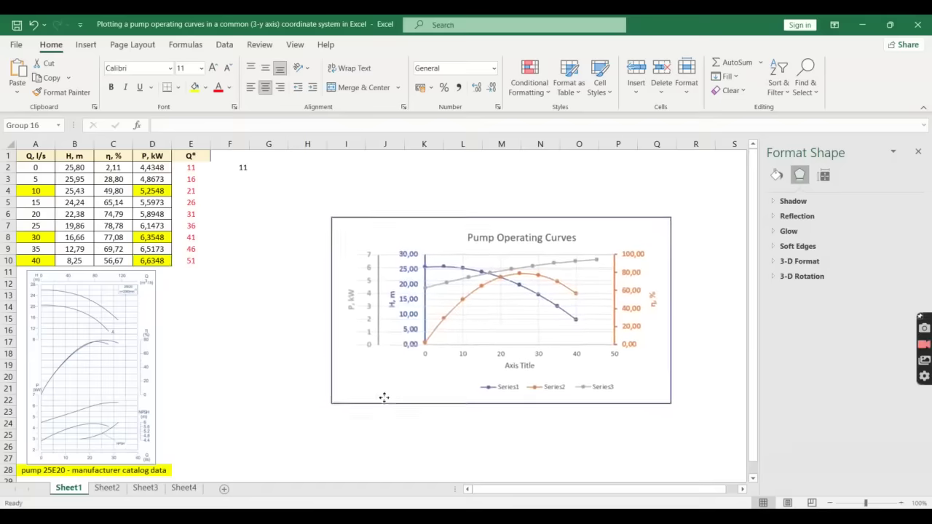